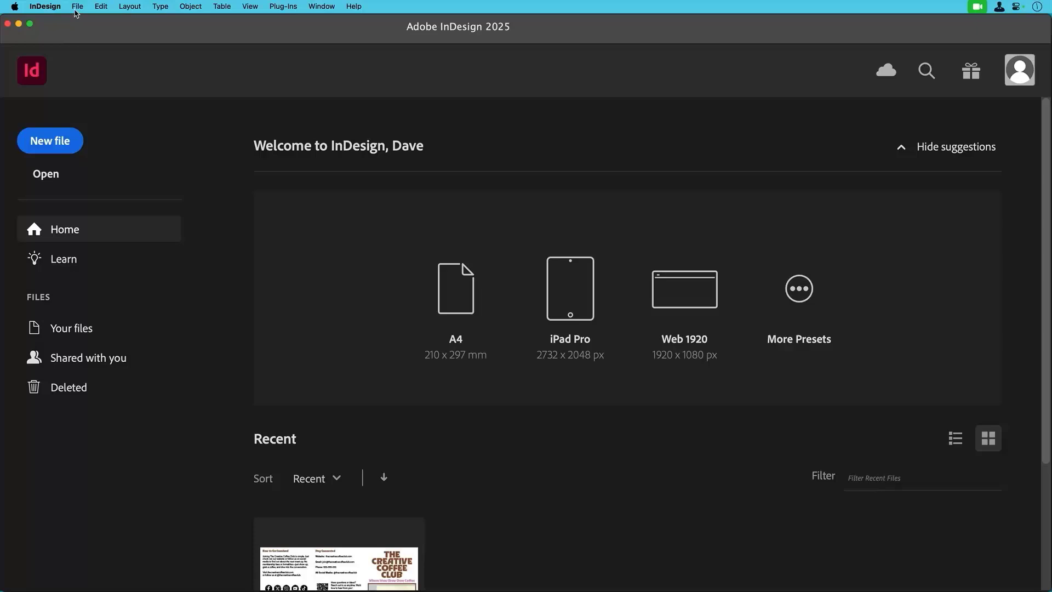
Step: Open the New Document dialog from the File menu
left_click(78, 6)
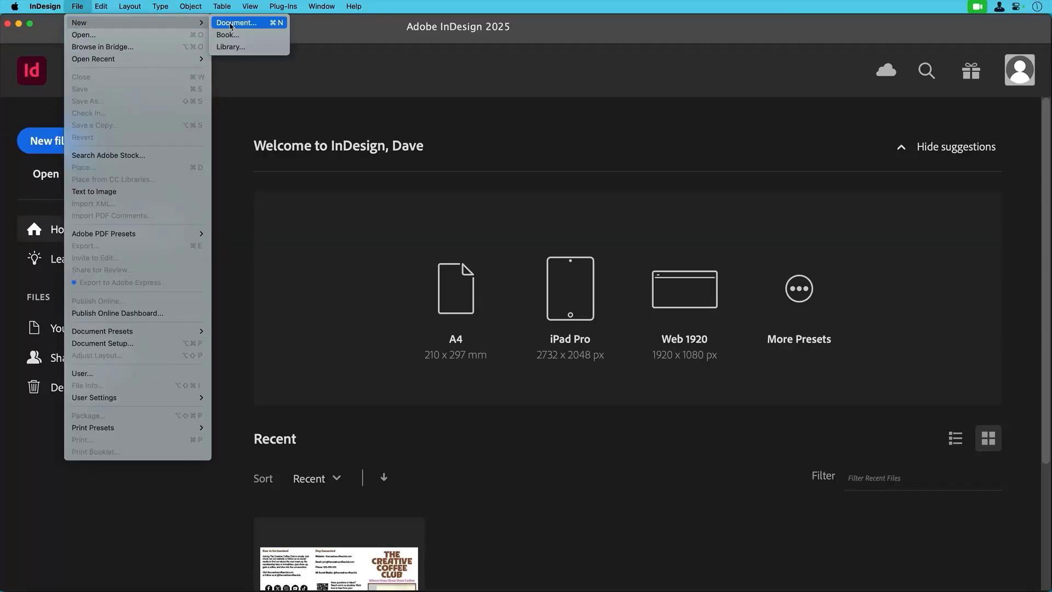
left_click(55, 36)
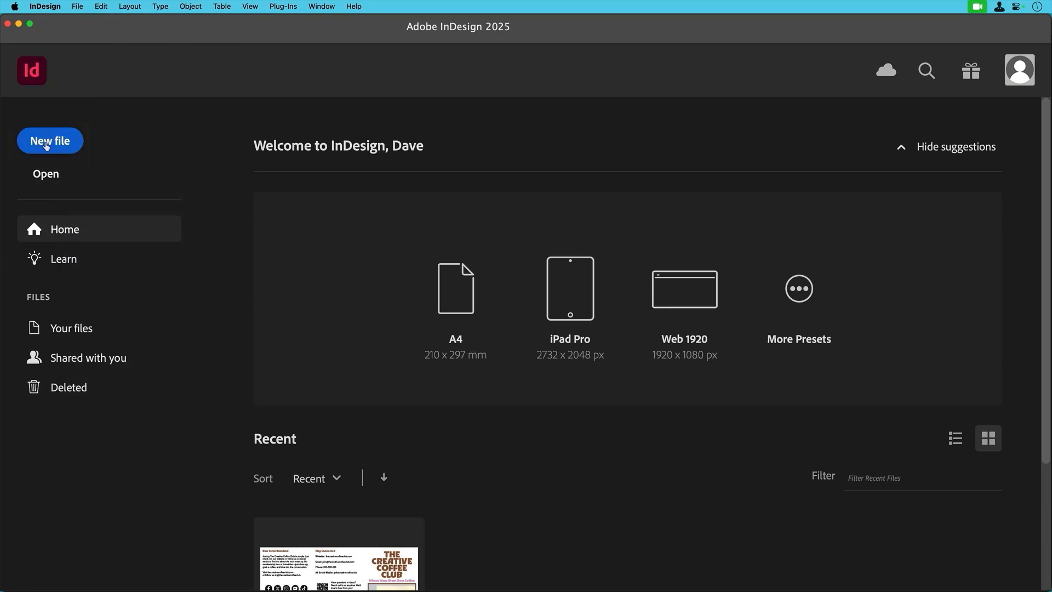
left_click(77, 6)
mouse_move(81, 23)
left_click(232, 24)
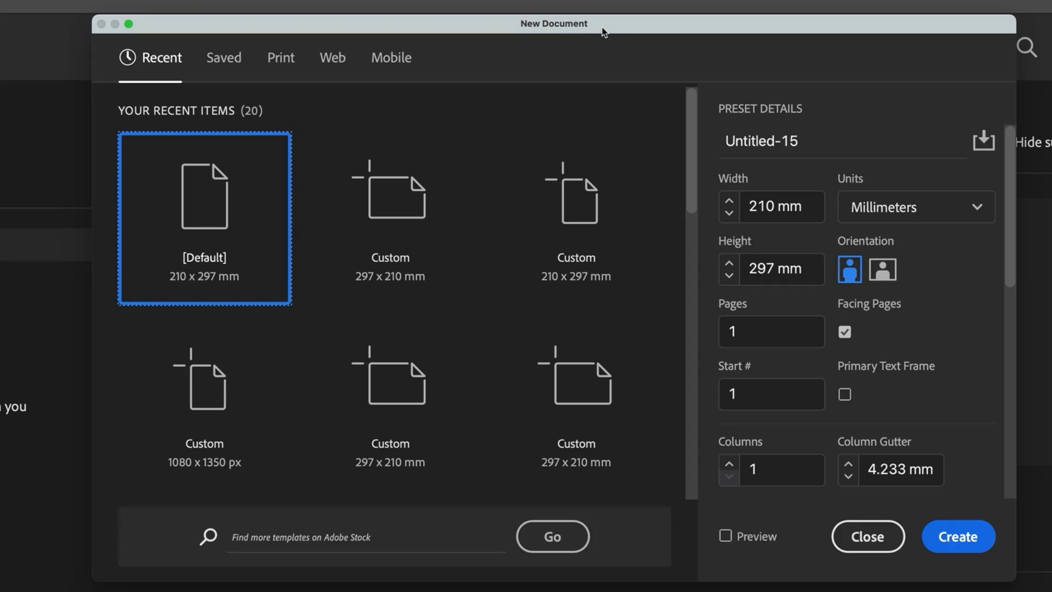
Step: Show the Print presets and enter a width of 297 and a height of 210
left_click(279, 58)
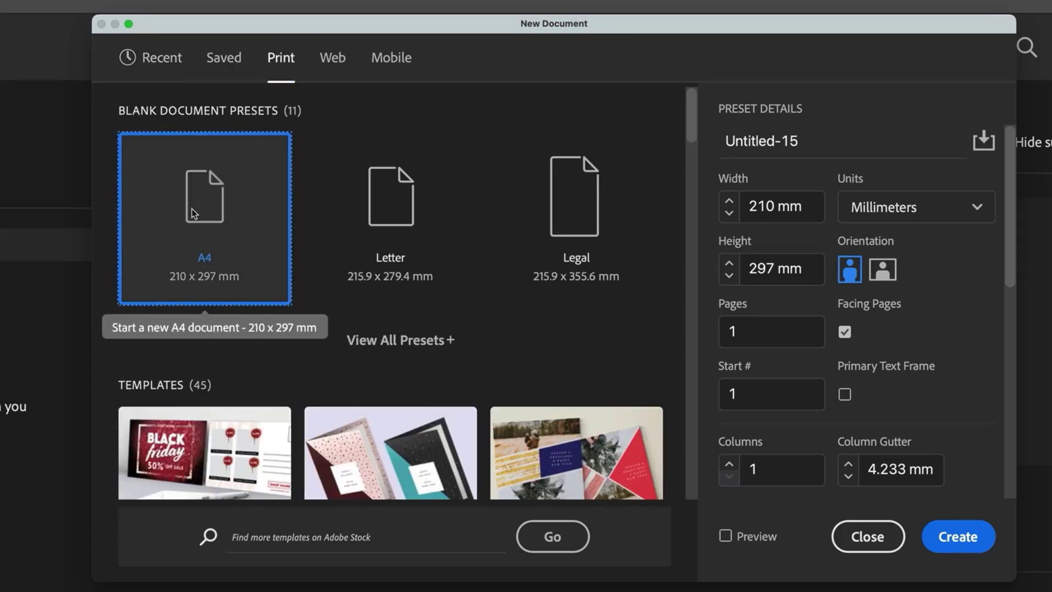
double_click(773, 206)
type("297")
left_click_drag(775, 267, 746, 270)
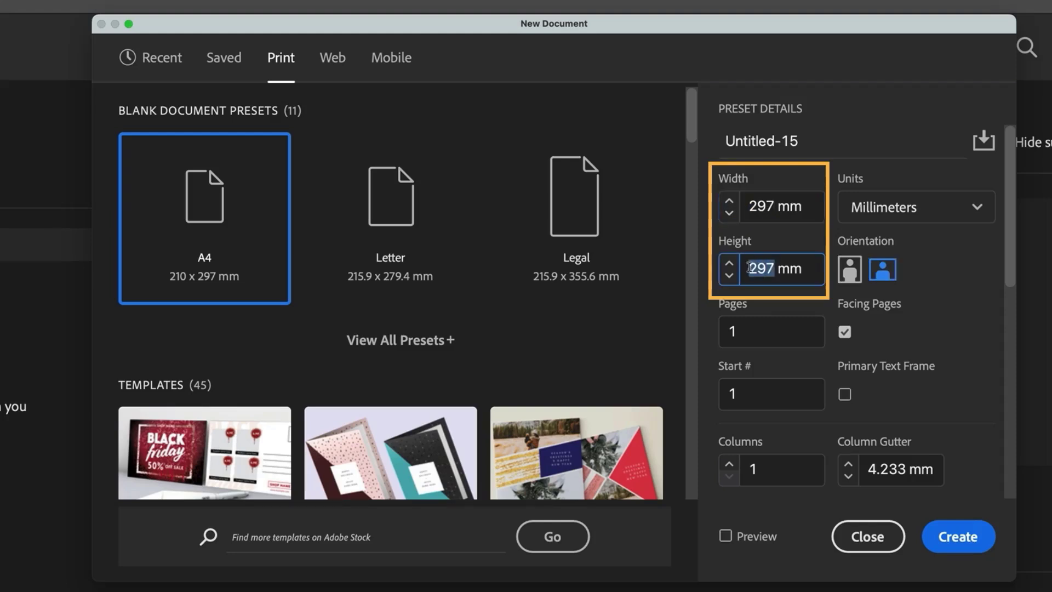
type("210")
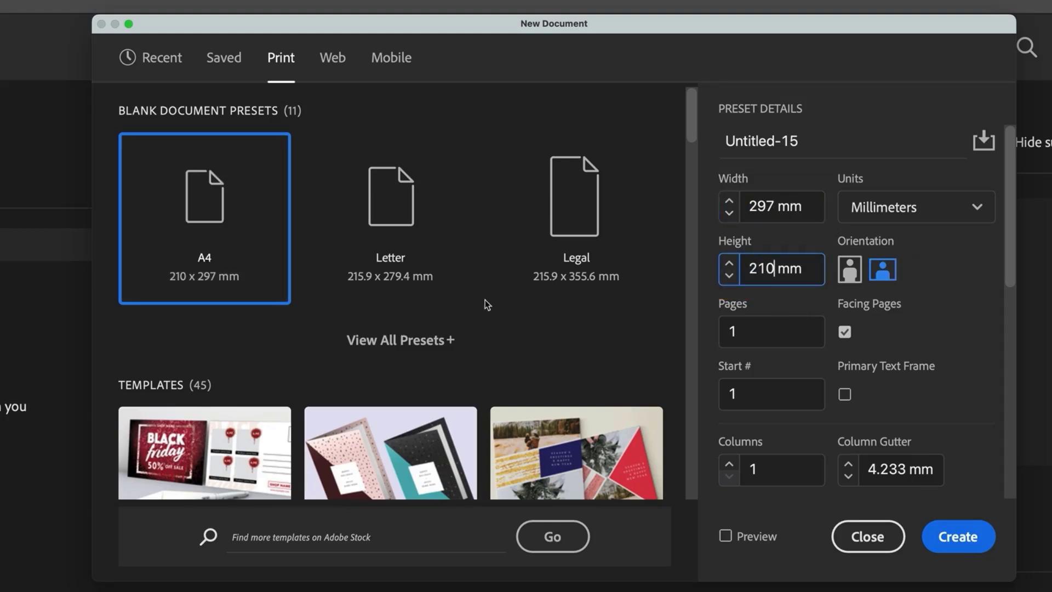
Step: Try the Letter size in inches, then return to the A4 preset
left_click(391, 215)
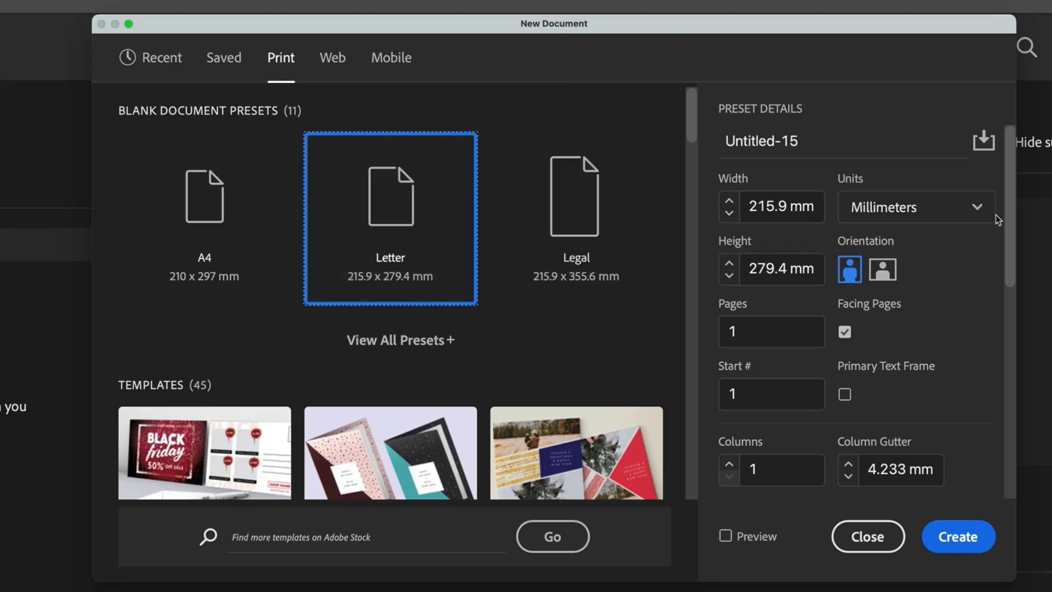
left_click(978, 208)
left_click(900, 311)
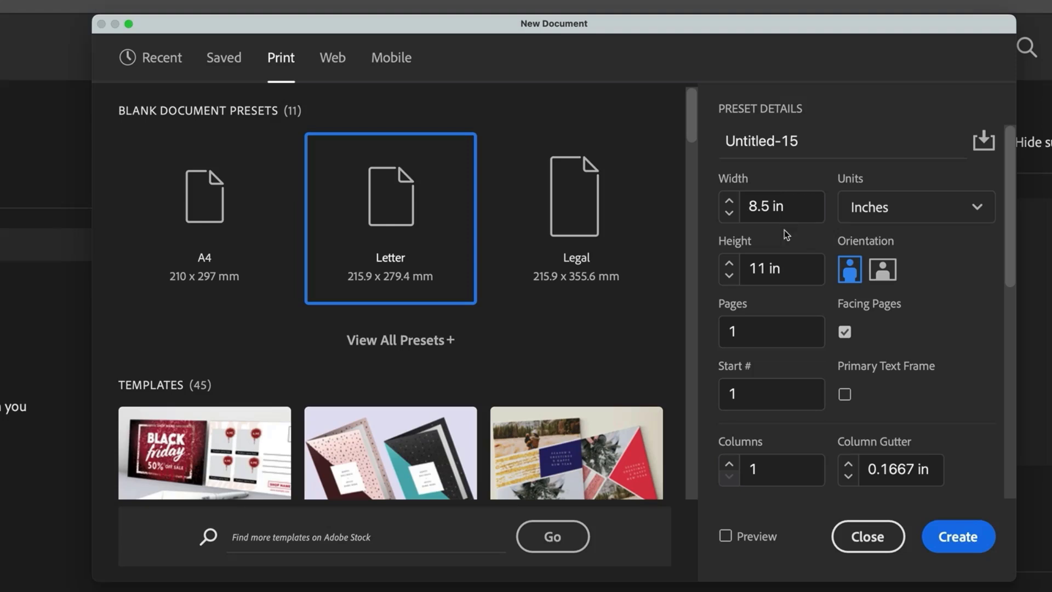
left_click(209, 215)
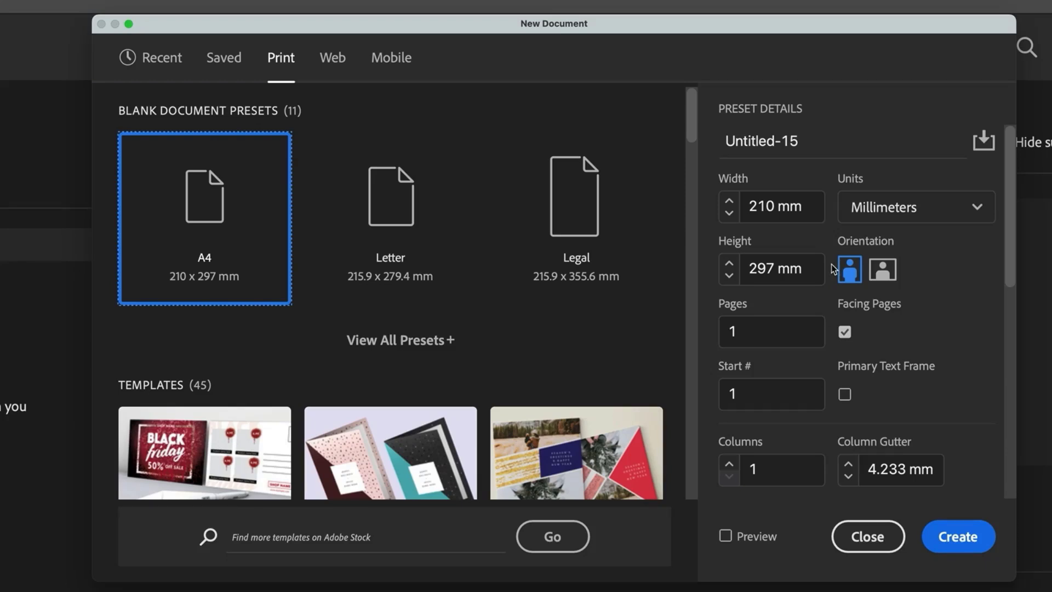
Step: Switch to landscape orientation and set the document to 2 pages
left_click(878, 269)
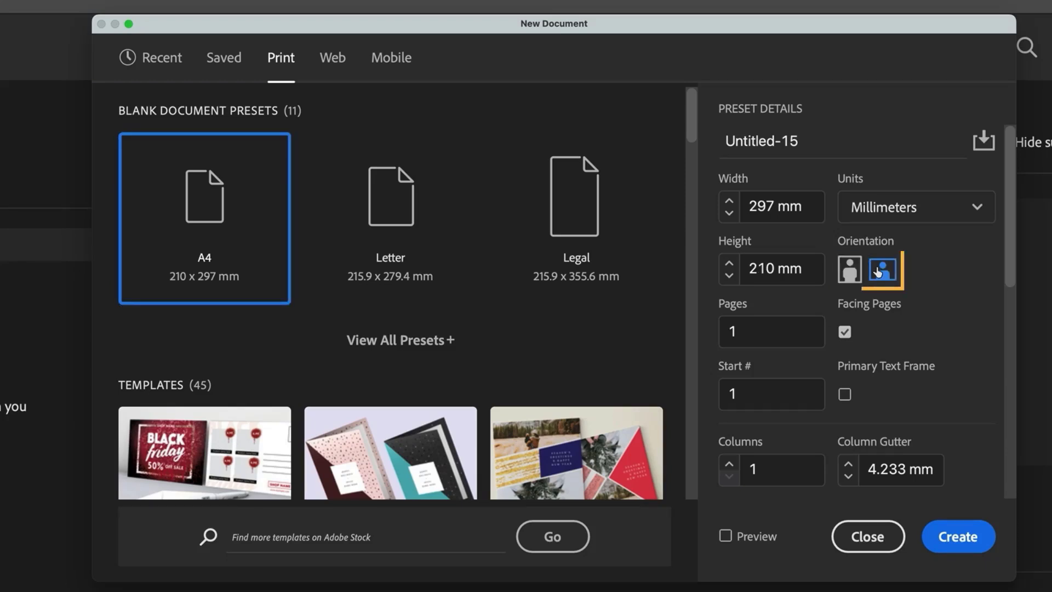
left_click(719, 332)
type("2")
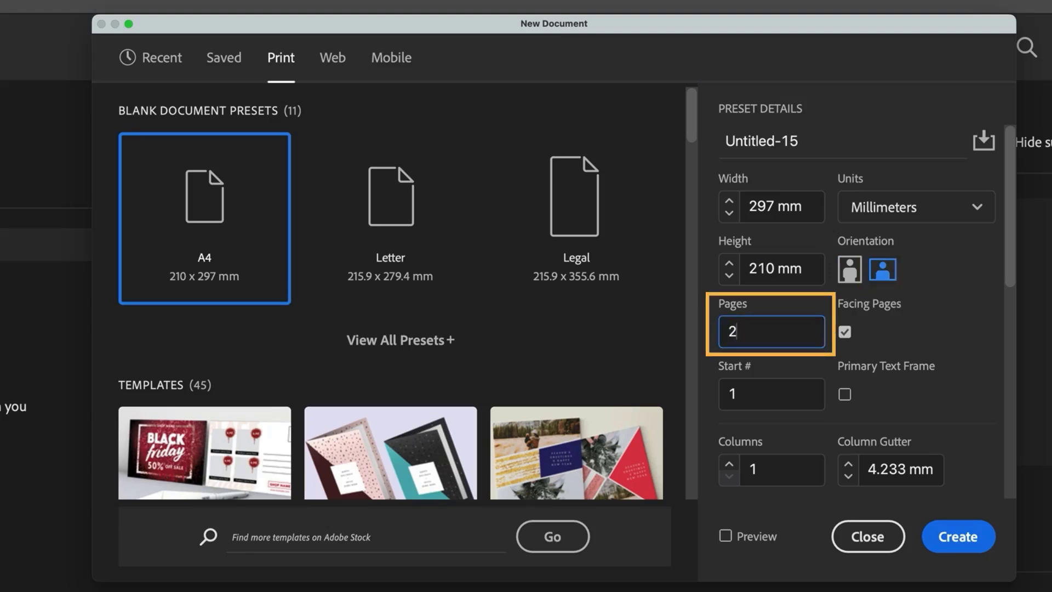
left_click(797, 363)
scroll(797, 363, "down", 4)
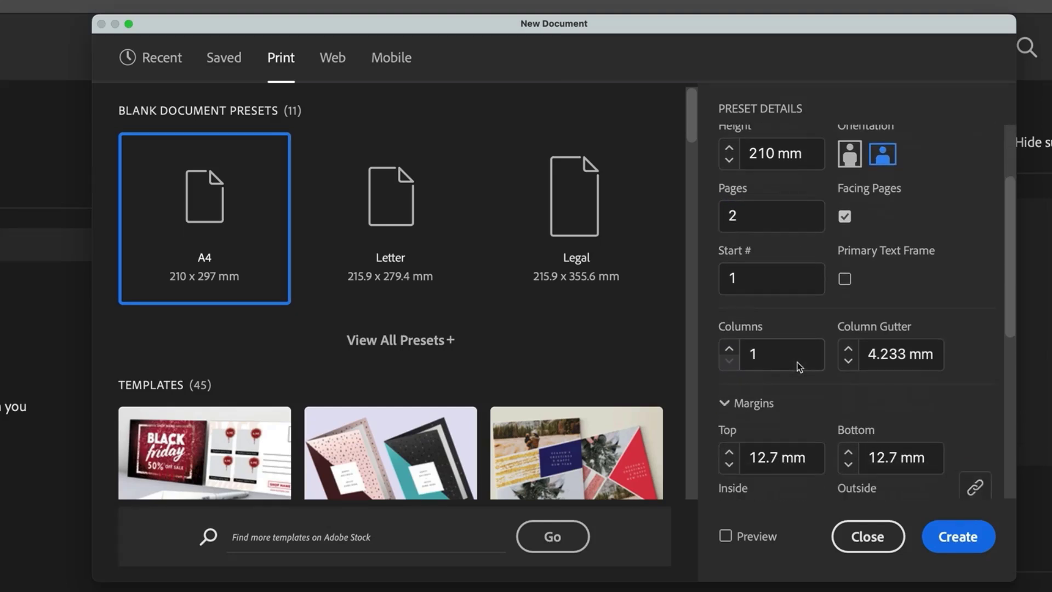
Step: Set a 5 mm column gutter, turn off facing pages and use 3 columns
left_click(849, 351)
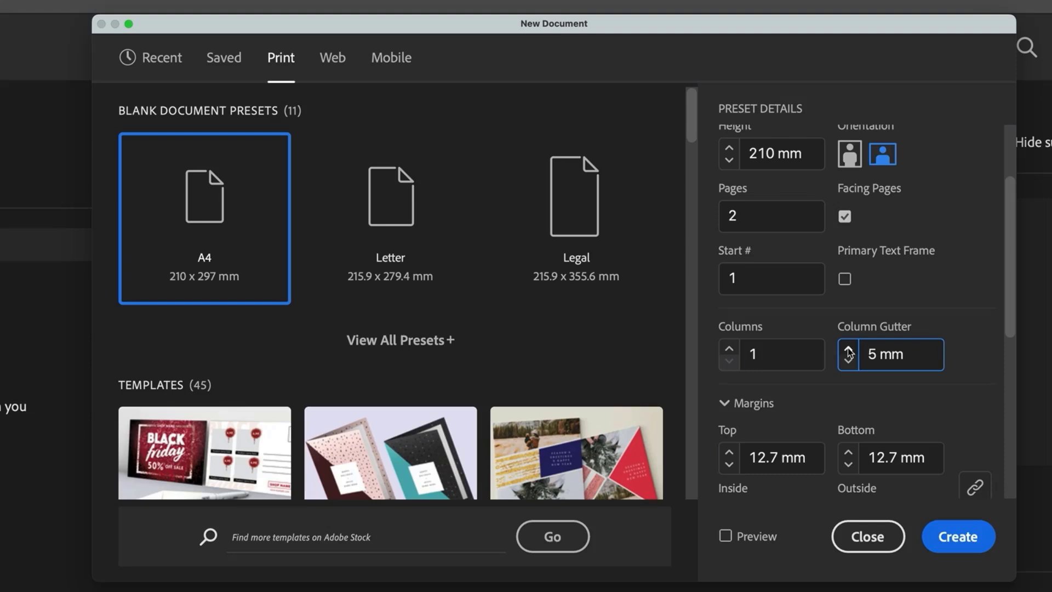
left_click(844, 217)
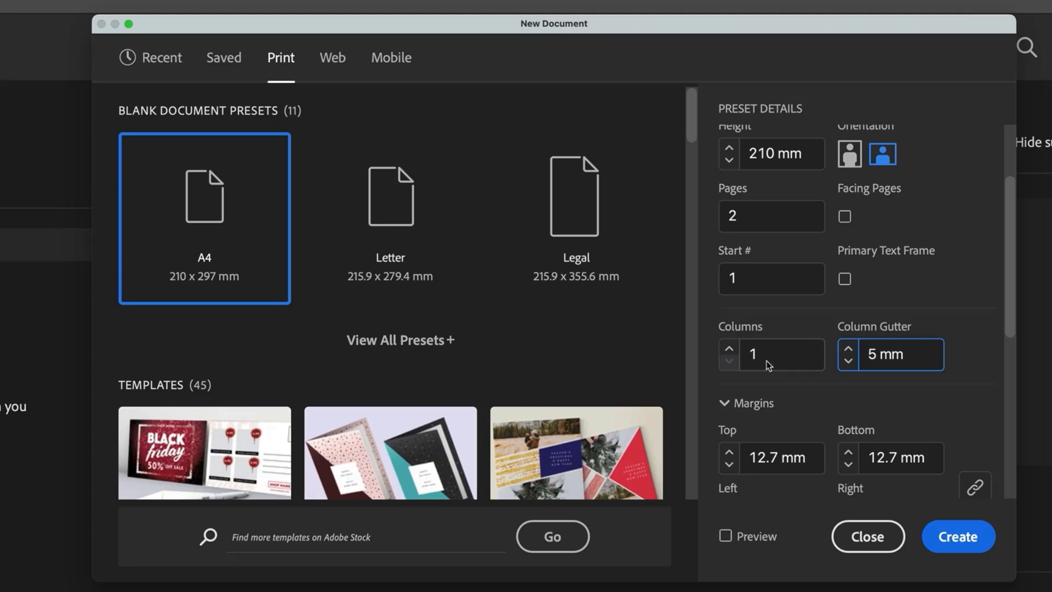
left_click(738, 361)
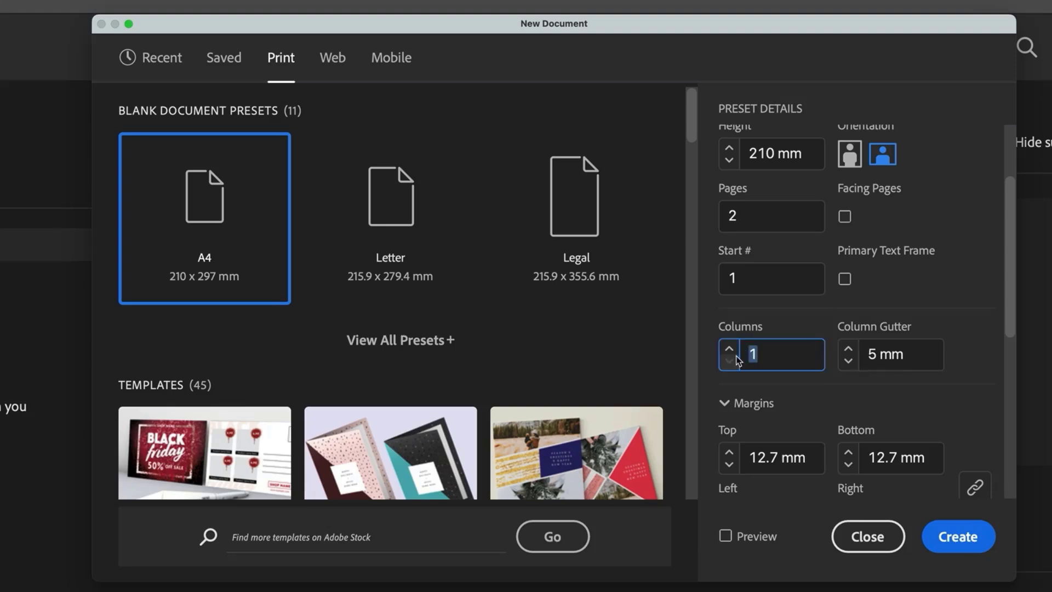
type("3")
left_click(789, 416)
scroll(795, 416, "down", 3)
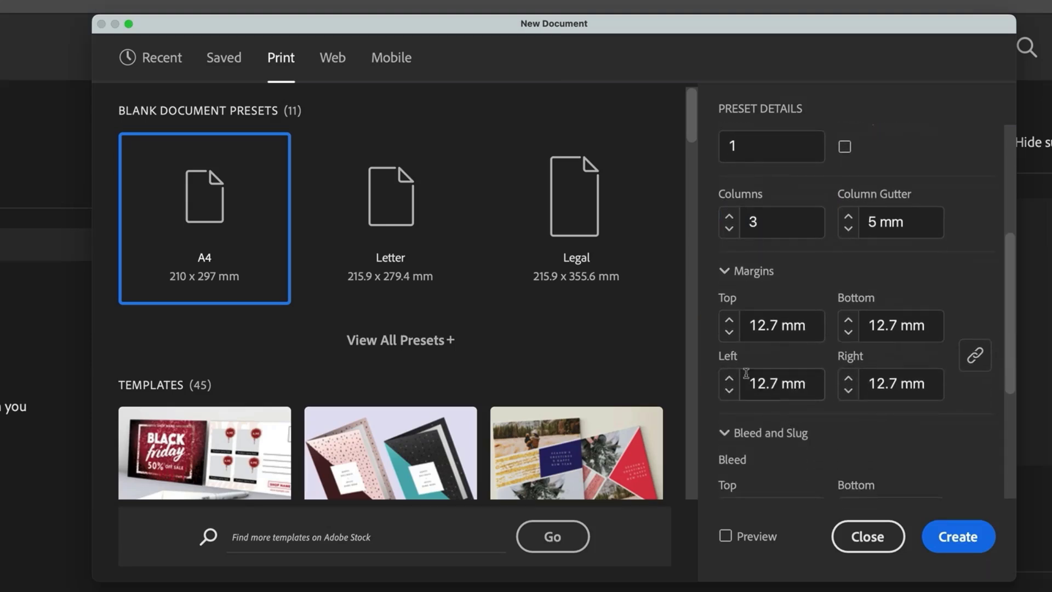
Step: Reduce the linked margins to 10 mm
left_click(729, 333)
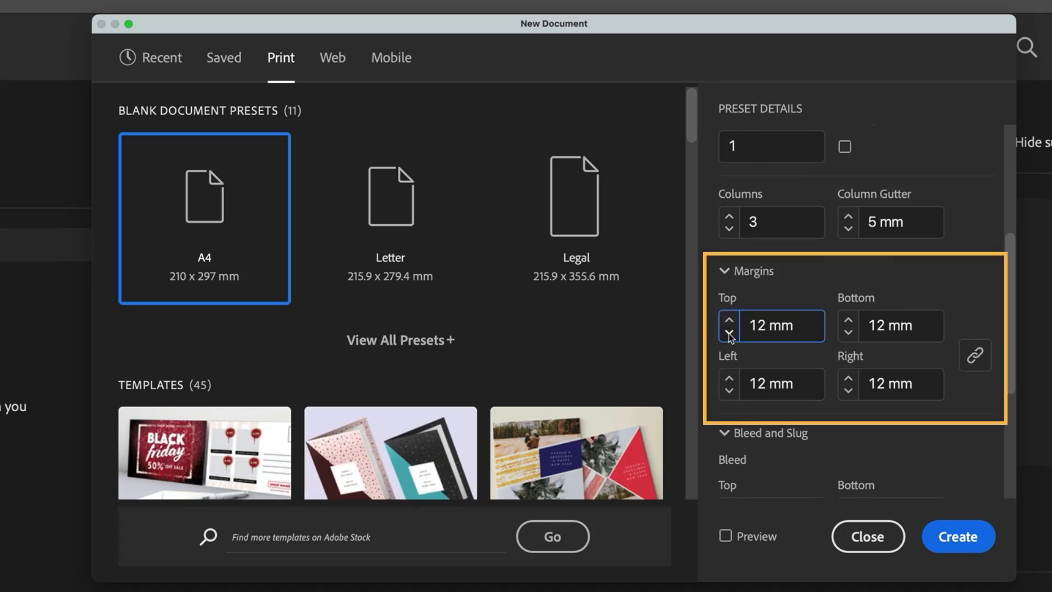
left_click(729, 333)
left_click(729, 333)
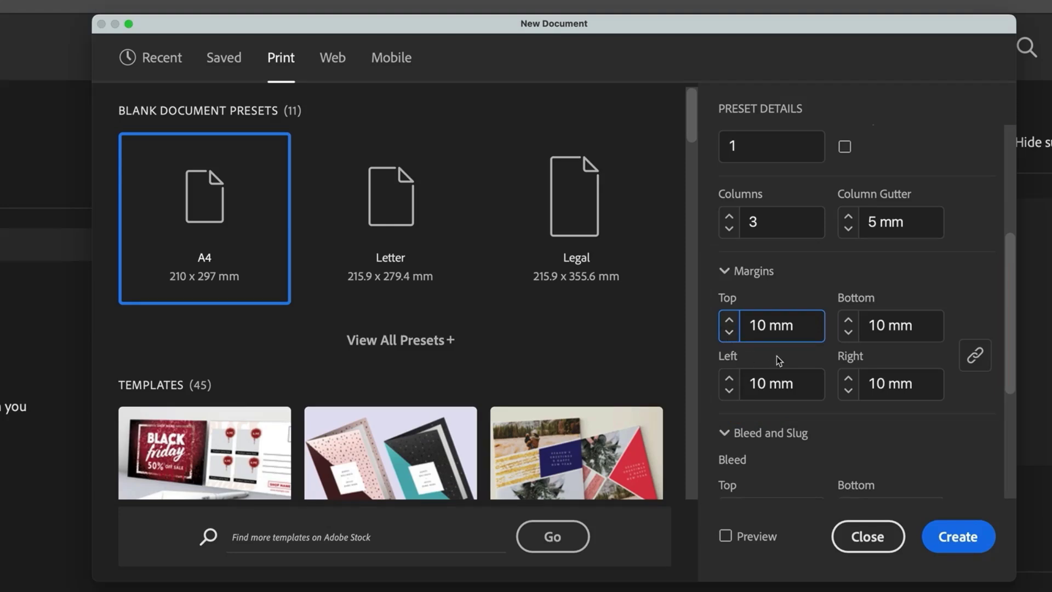
scroll(779, 361, "down", 5)
scroll(779, 360, "up", 8)
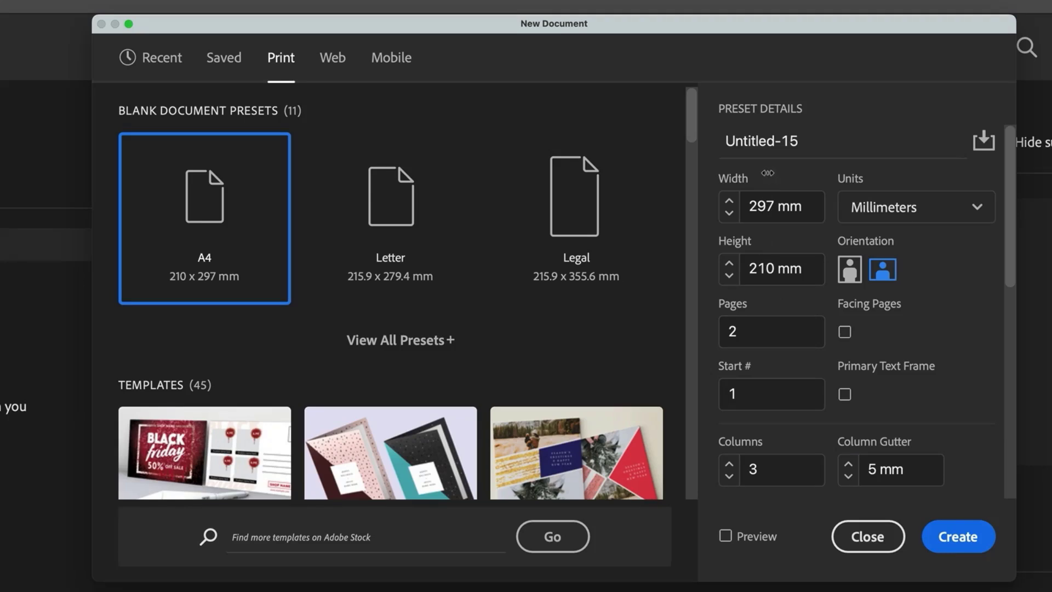
Step: Name the document 'A4 Trifold Brochure Setup' and save it as a preset with that name
left_click(734, 142)
left_click_drag(800, 142, 706, 145)
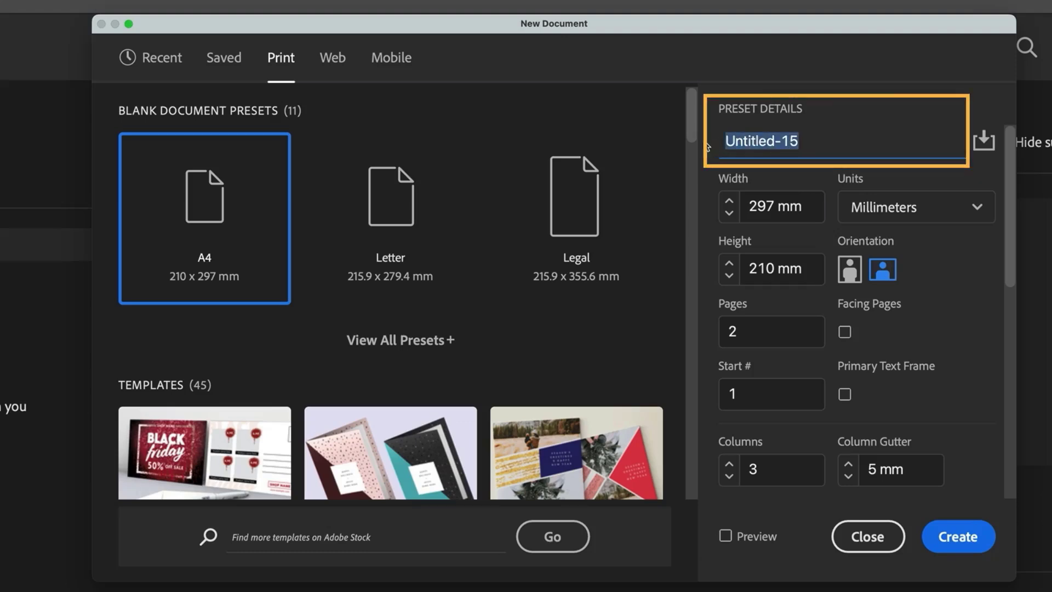
type("A4 Trifold Brochure Setup")
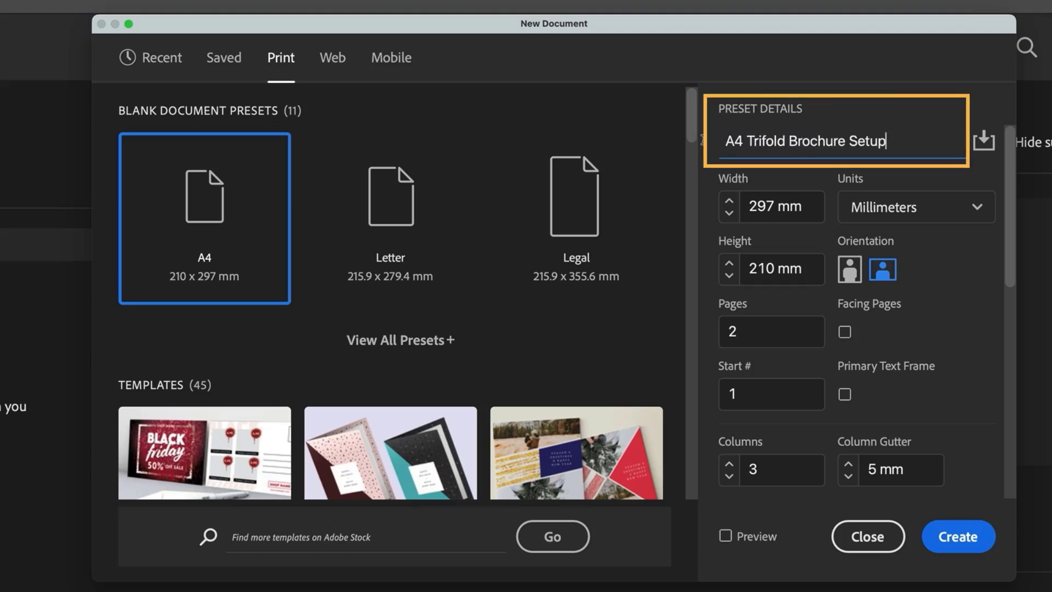
left_click(983, 142)
key("super+c")
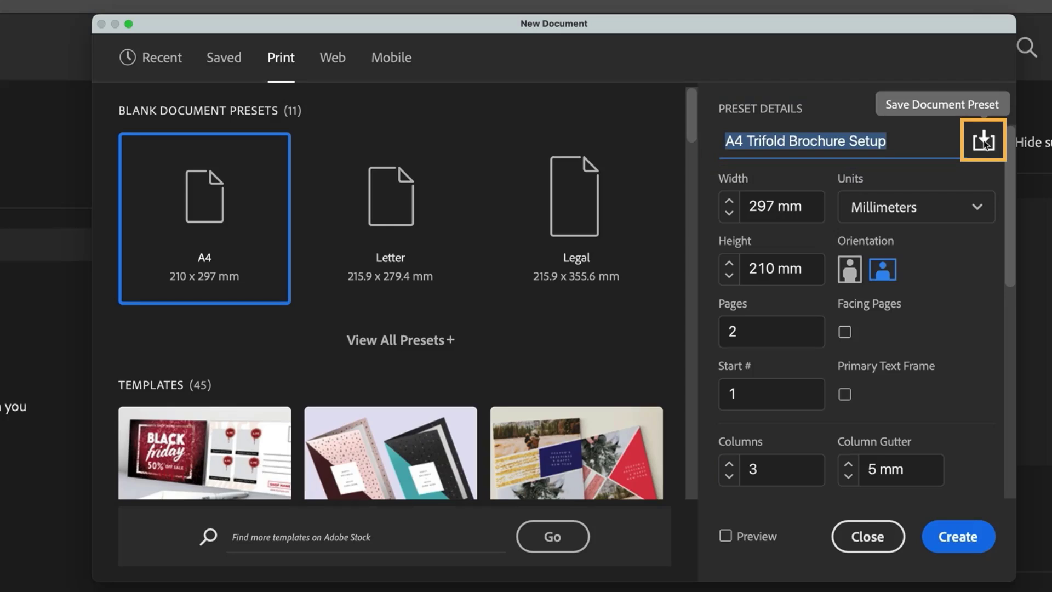
left_click(984, 142)
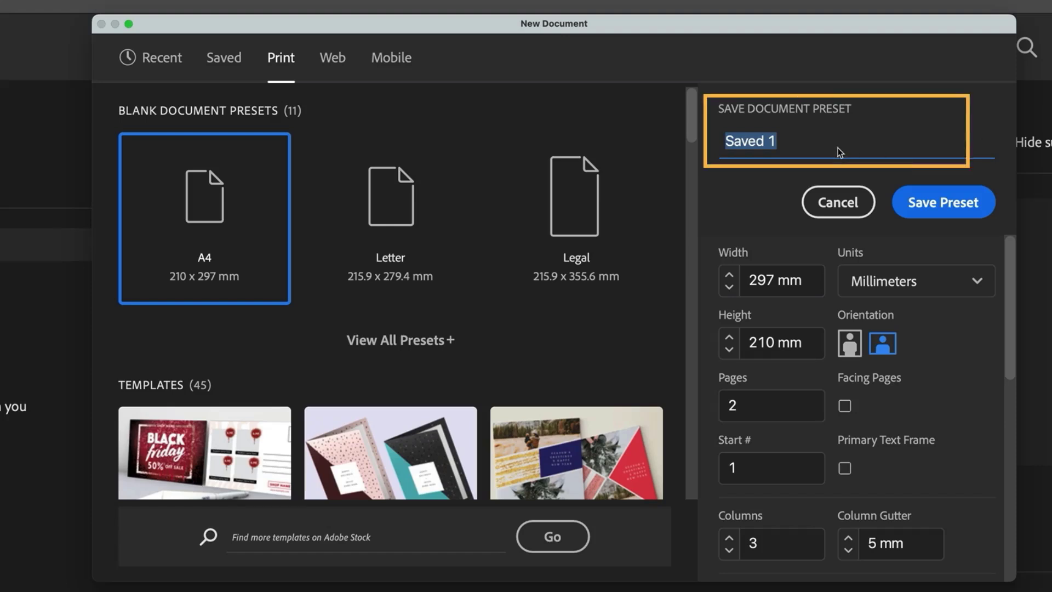
key("super+v")
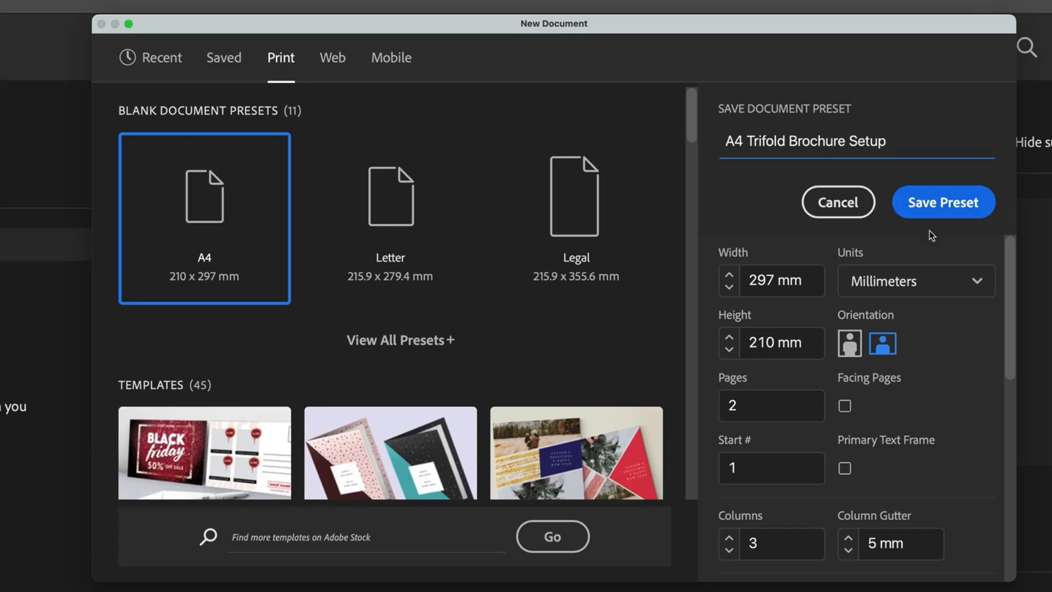
left_click(944, 204)
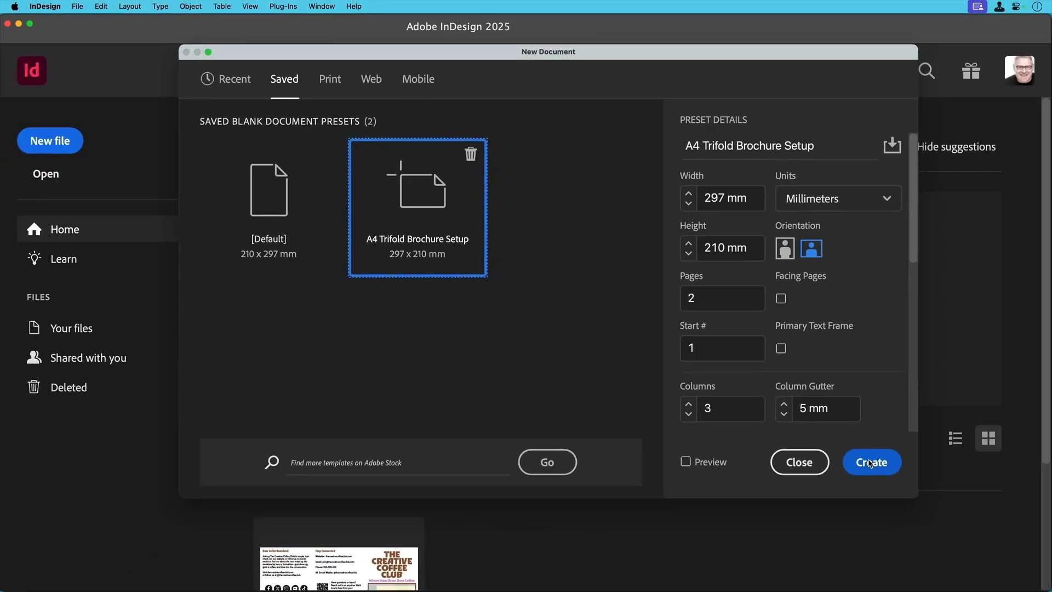
Step: Create the landscape A4 document and scroll through both three-column pages
left_click(871, 462)
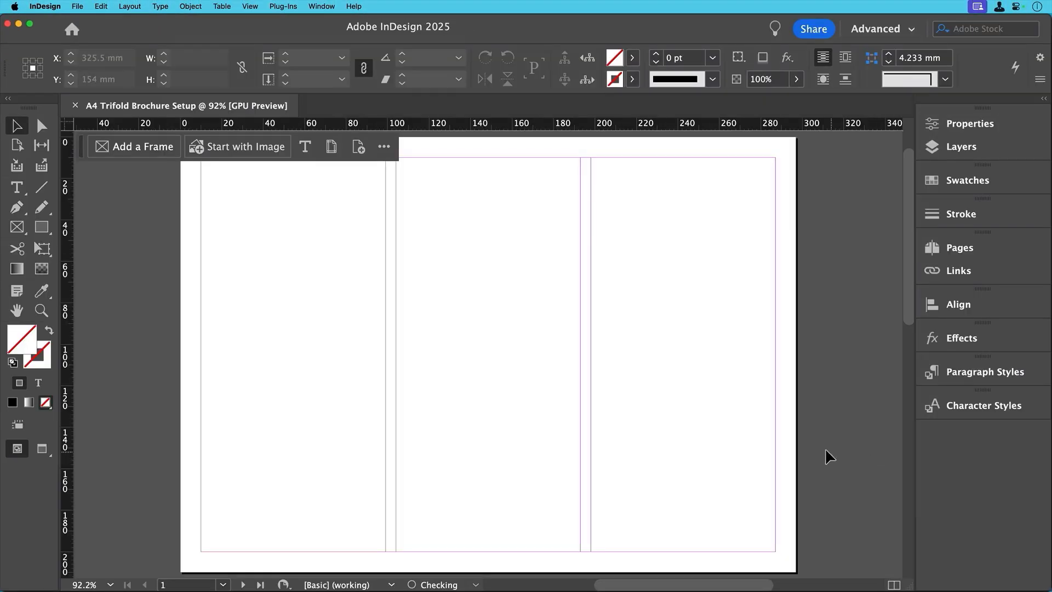
scroll(764, 442, "down", 10)
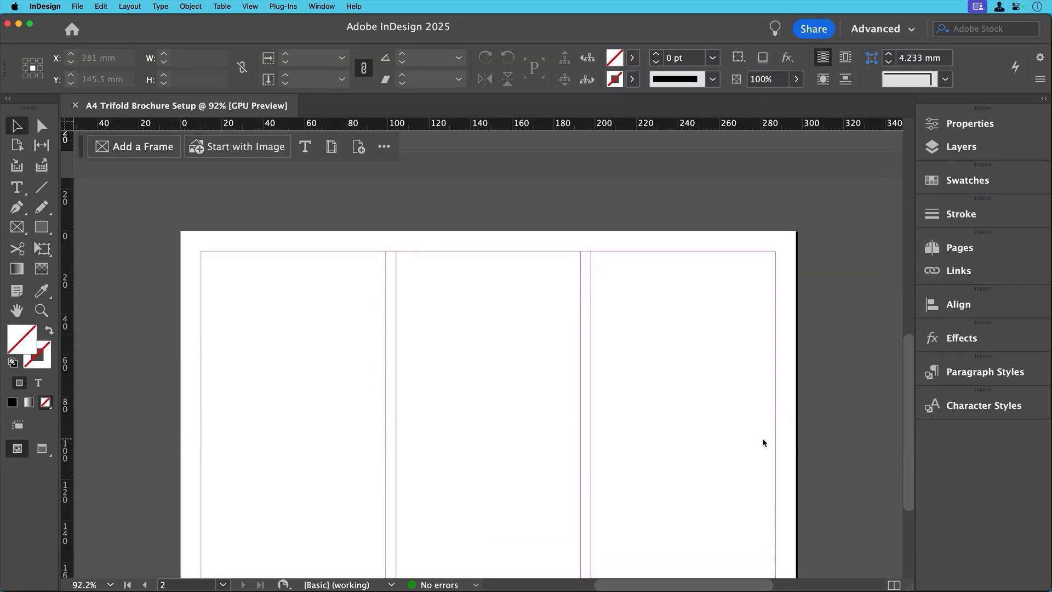
scroll(764, 443, "down", 3)
scroll(765, 443, "up", 5)
scroll(764, 443, "up", 10)
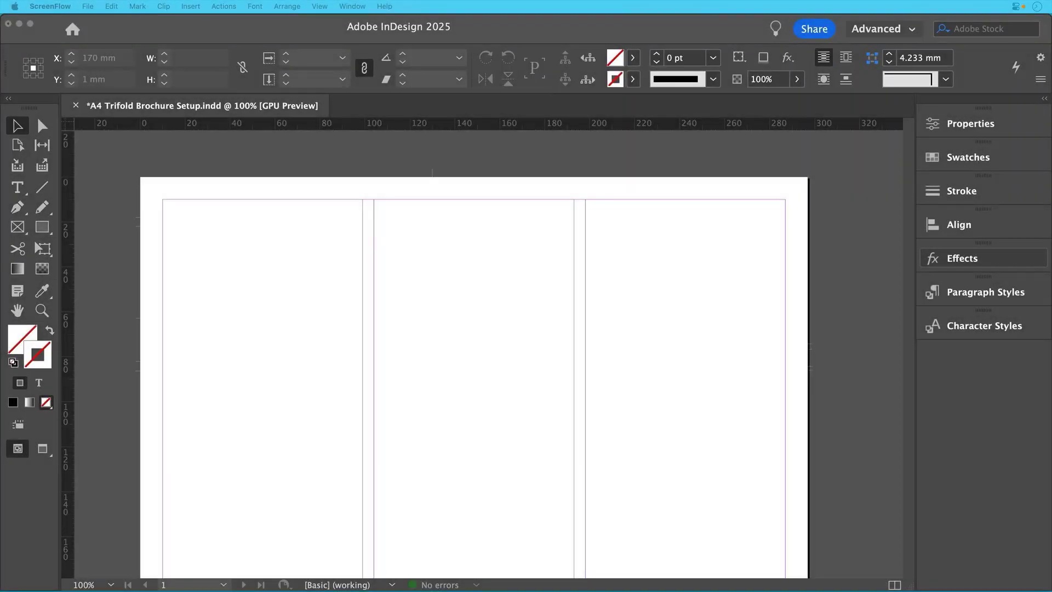
left_click(278, 43)
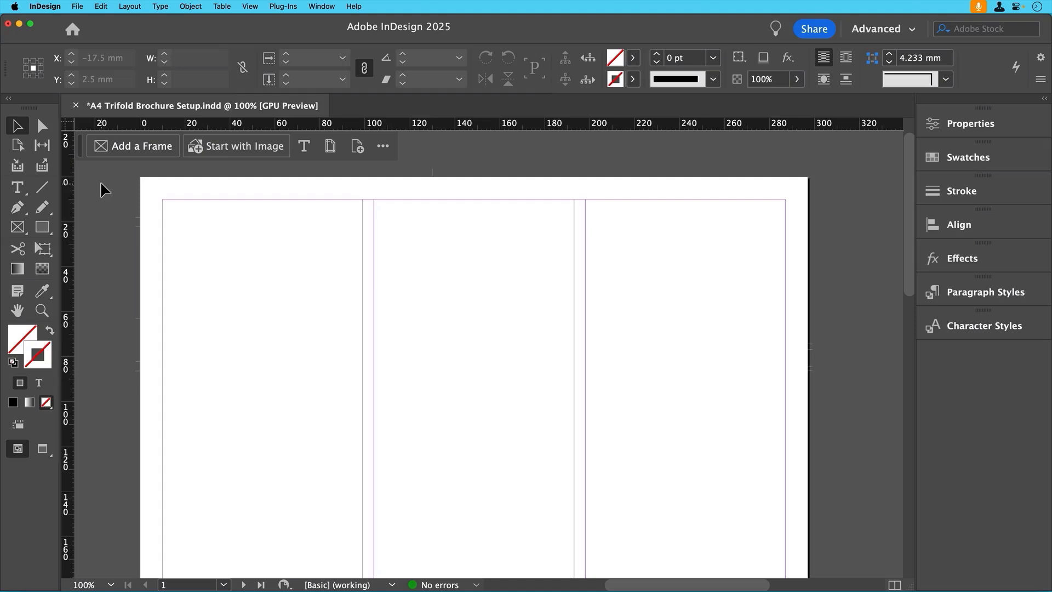
scroll(100, 180, "right", 2)
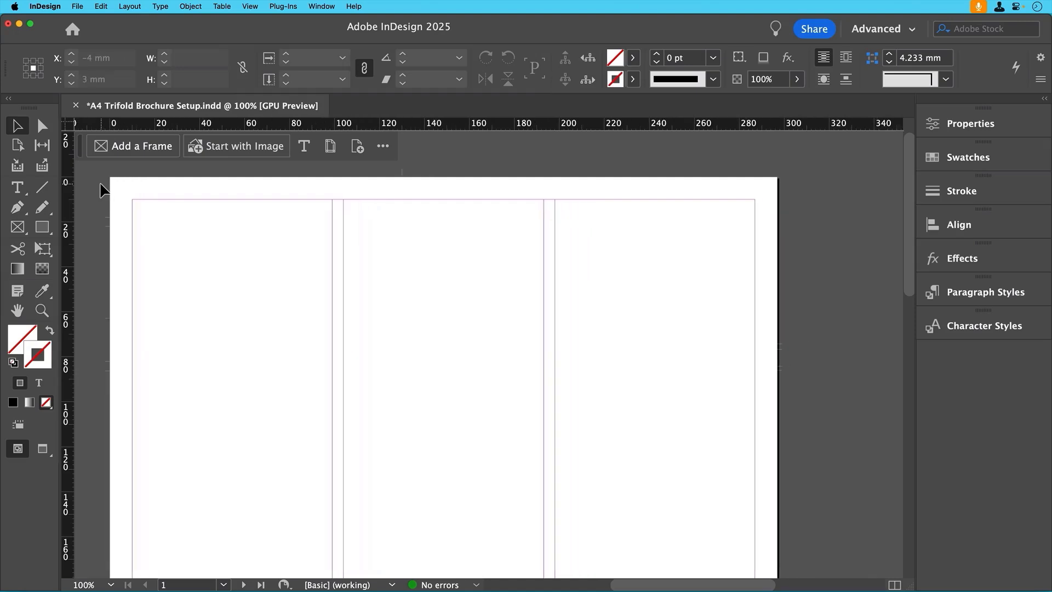
scroll(100, 181, "left", 3)
scroll(100, 184, "left", 1)
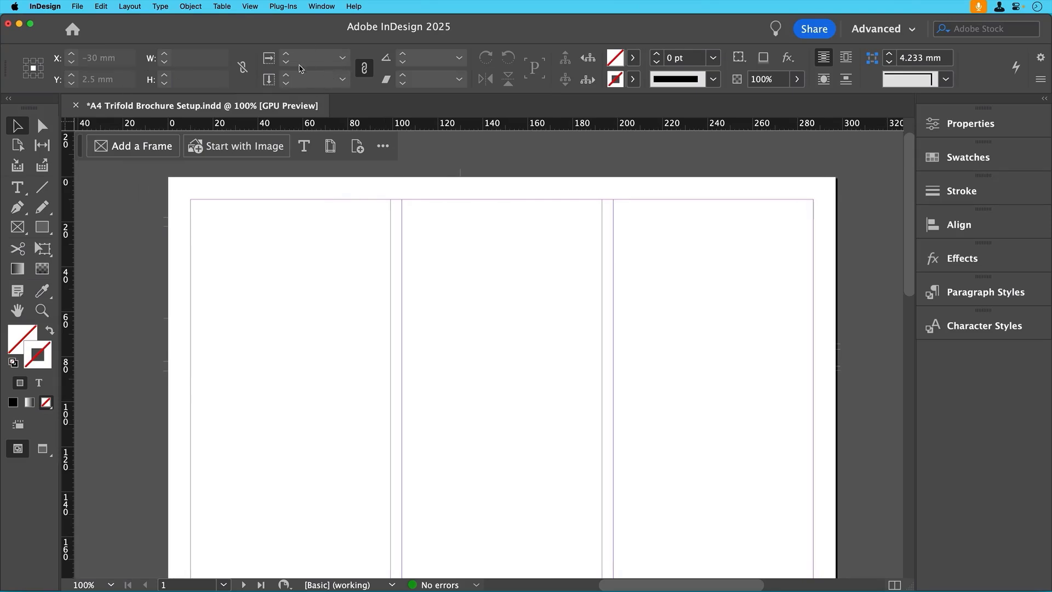
left_click(315, 7)
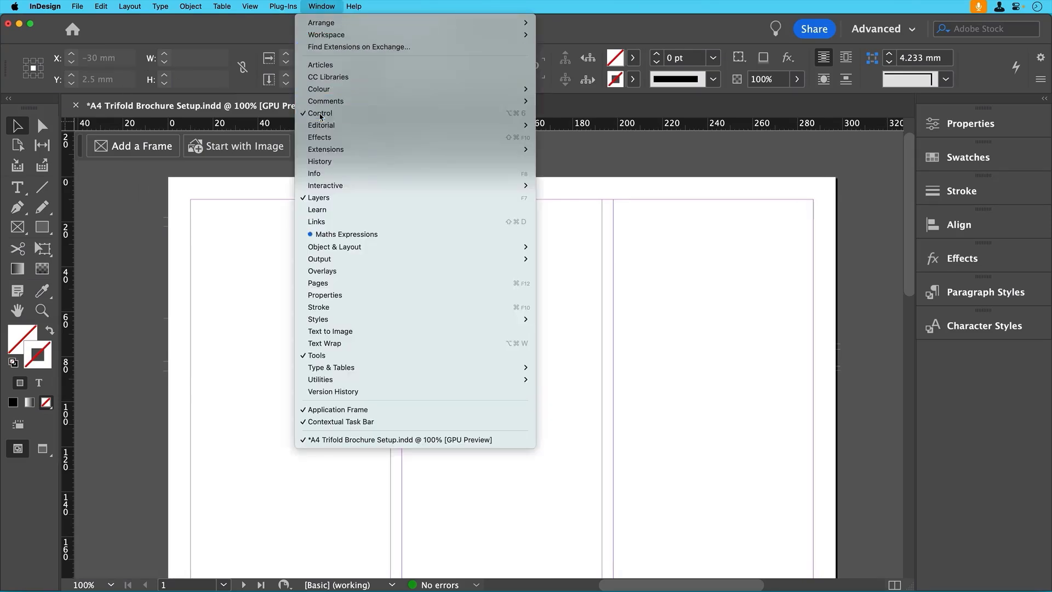
left_click(329, 112)
left_click(322, 7)
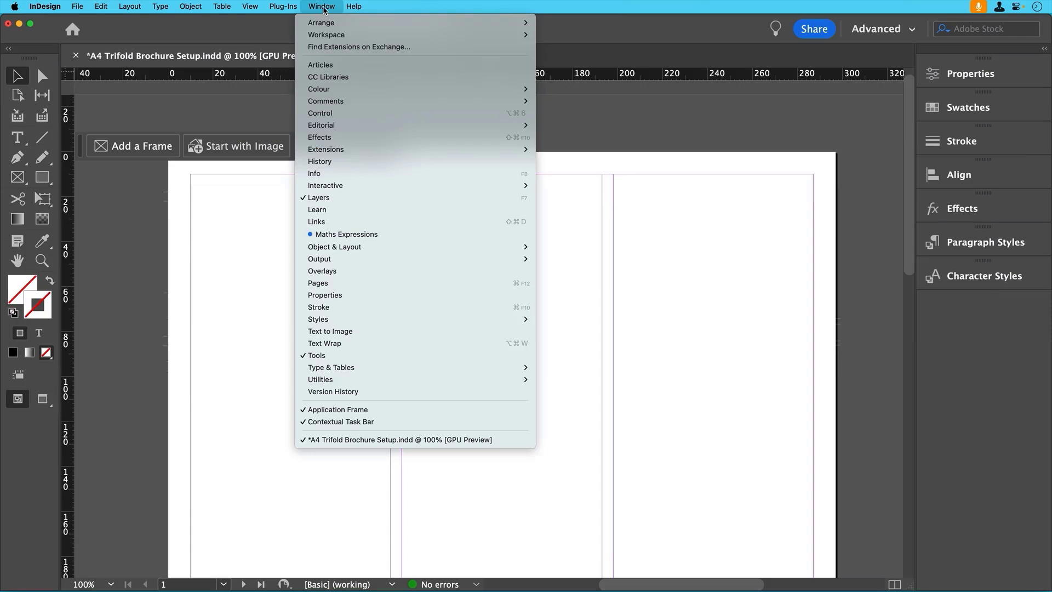
left_click(329, 115)
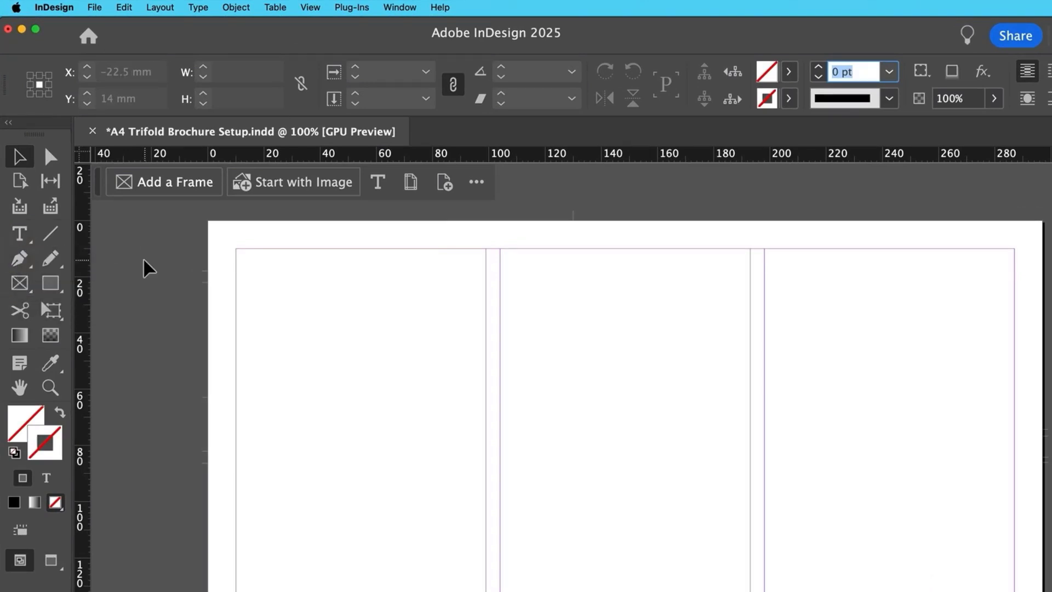
Step: Draw rectangle frames in the lower halves of the columns and adjust the right frame's top edge
left_click(20, 283)
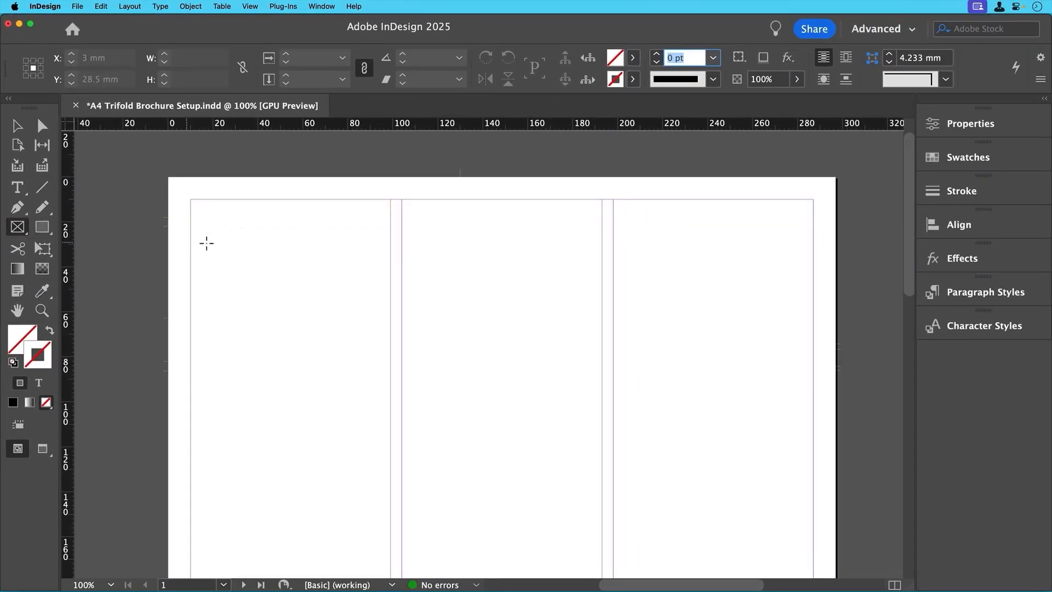
scroll(564, 249, "down", 2)
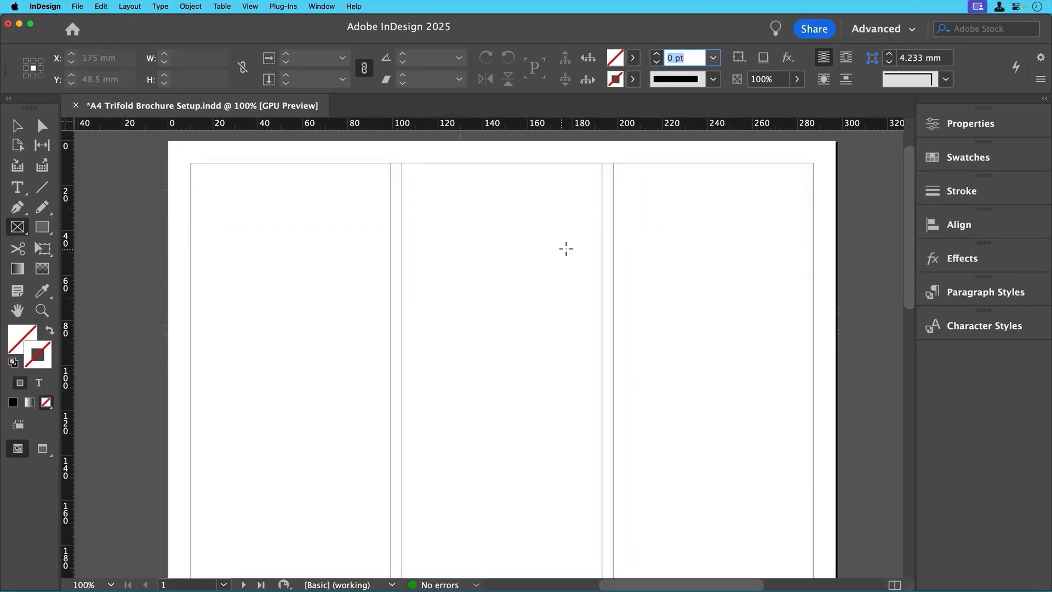
scroll(564, 249, "down", 2)
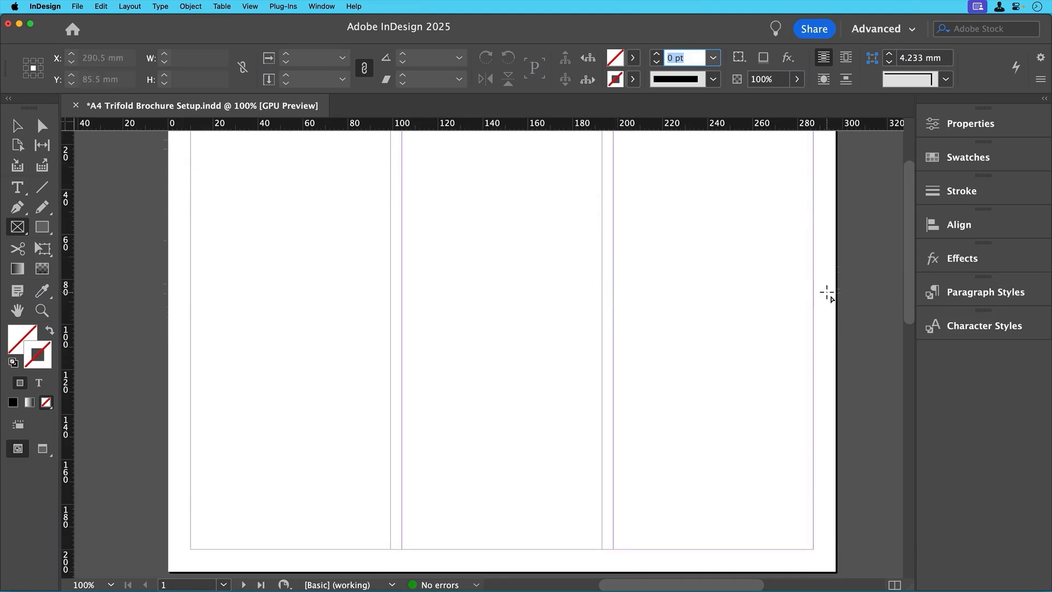
left_click_drag(813, 293, 613, 549)
left_click_drag(602, 294, 400, 548)
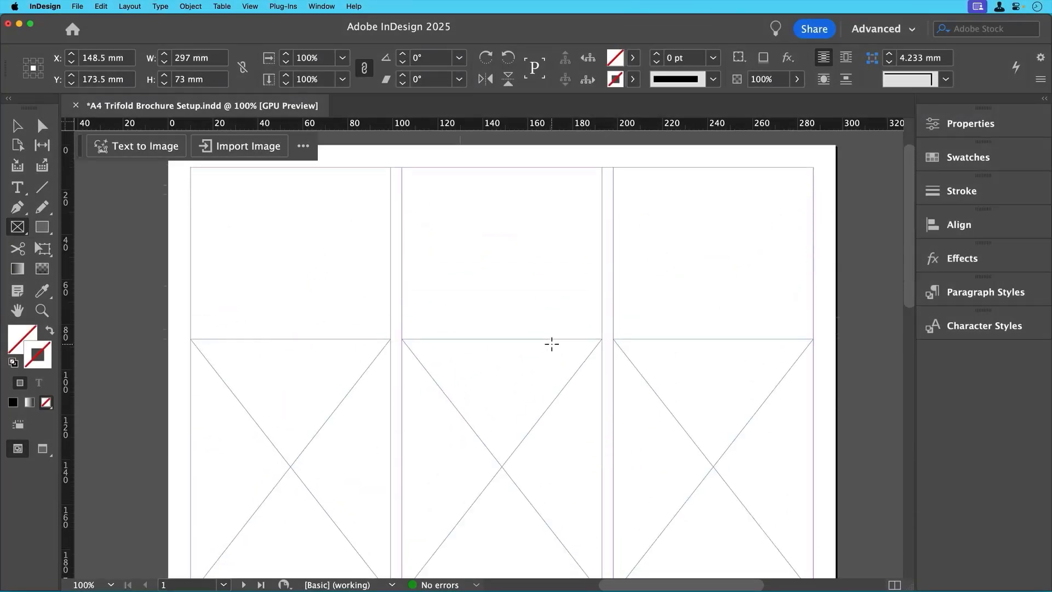
scroll(117, 195, "up", 1)
key("v")
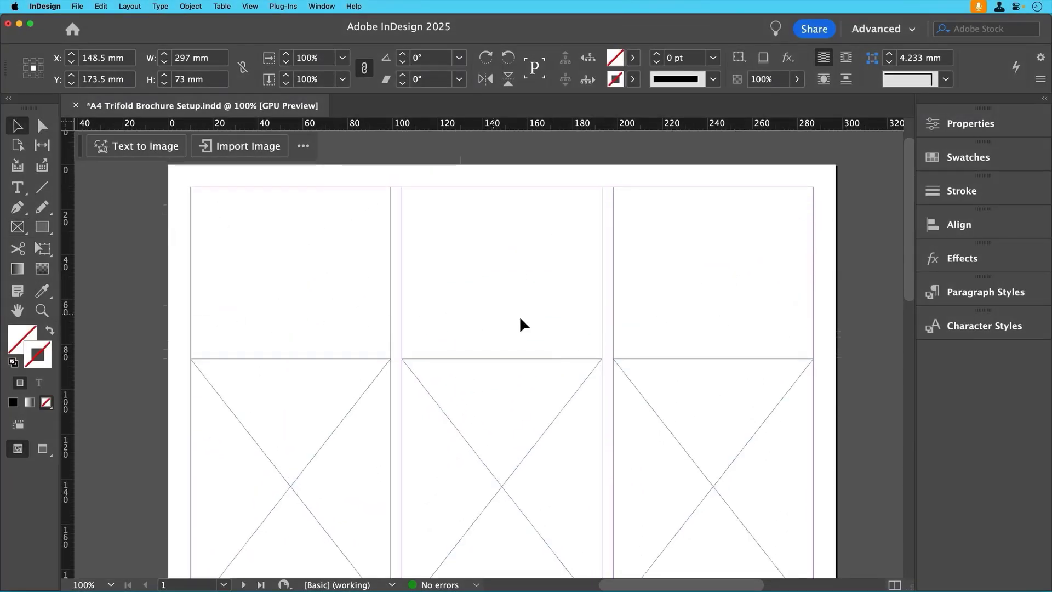
left_click(706, 366)
mouse_move(712, 360)
left_mouse_down()
mouse_move(714, 272)
mouse_move(714, 358)
left_mouse_up()
Step: With nothing selected, set the Type tool font to Acumin Pro Regular
left_click(114, 193)
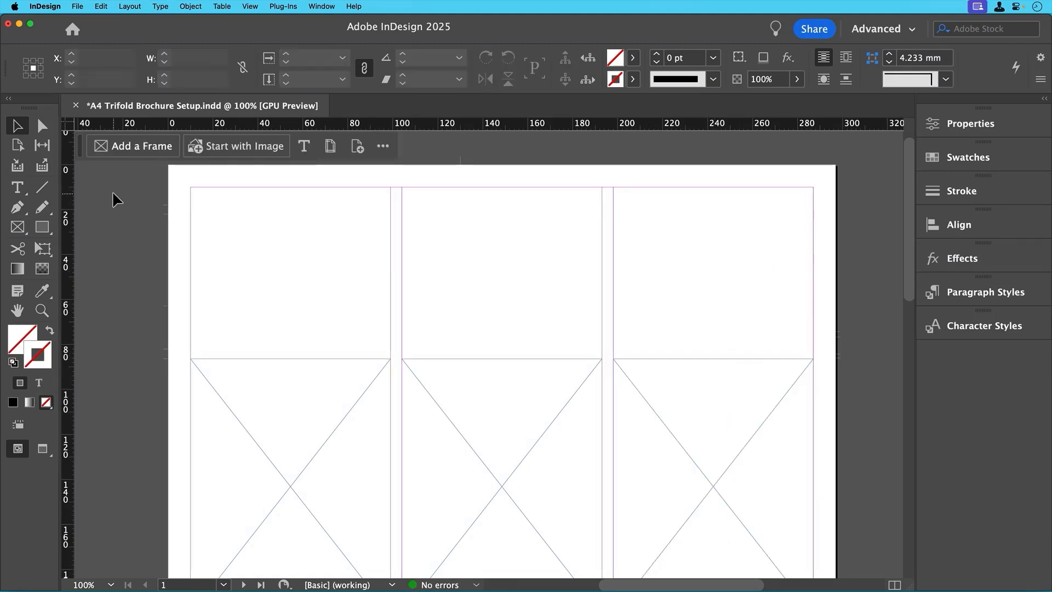
left_click(18, 187)
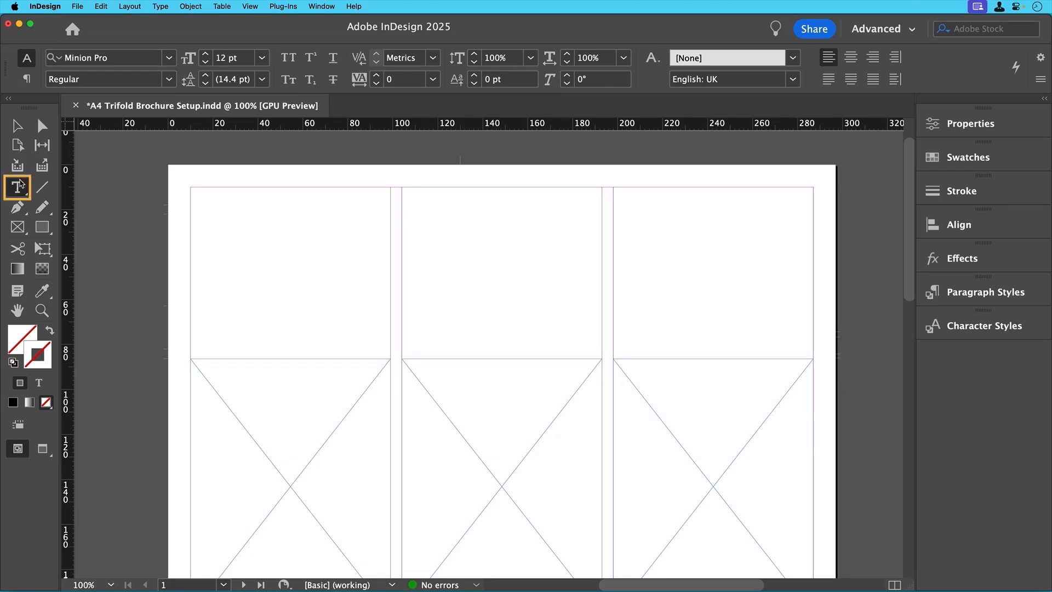
left_click(17, 126)
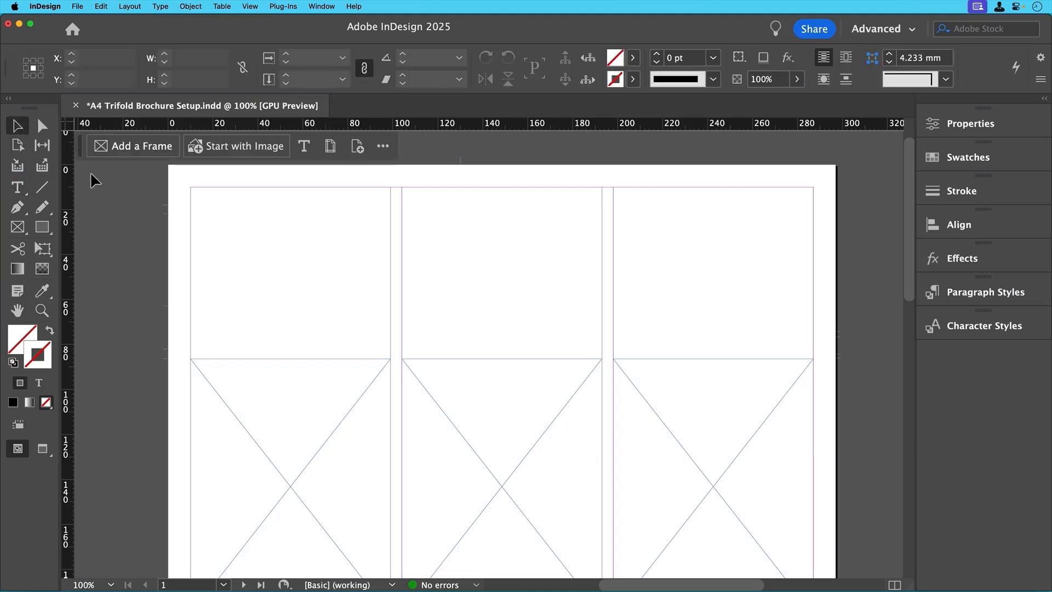
key("t")
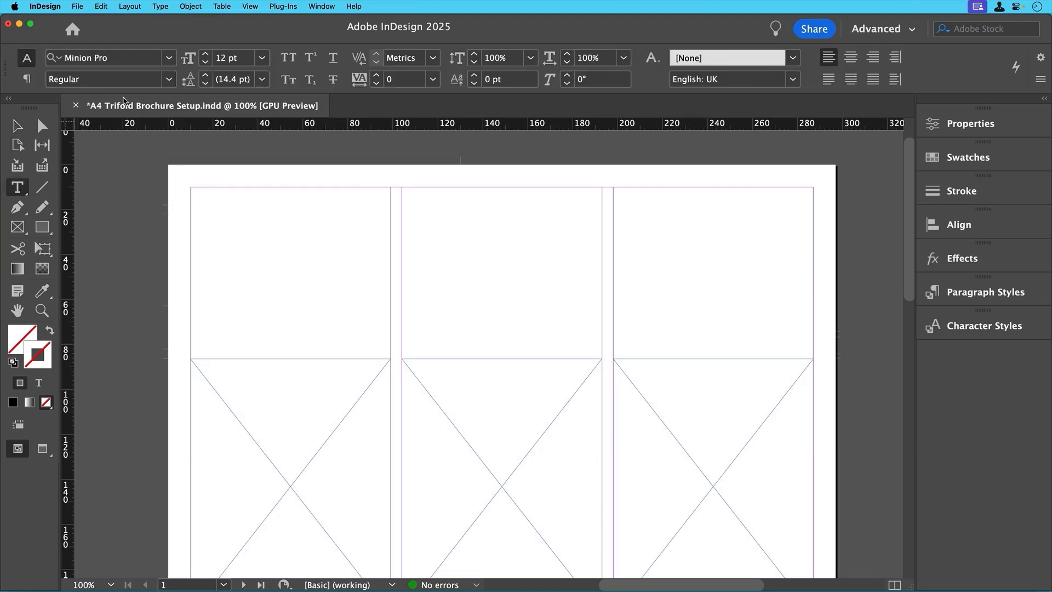
left_click(114, 61)
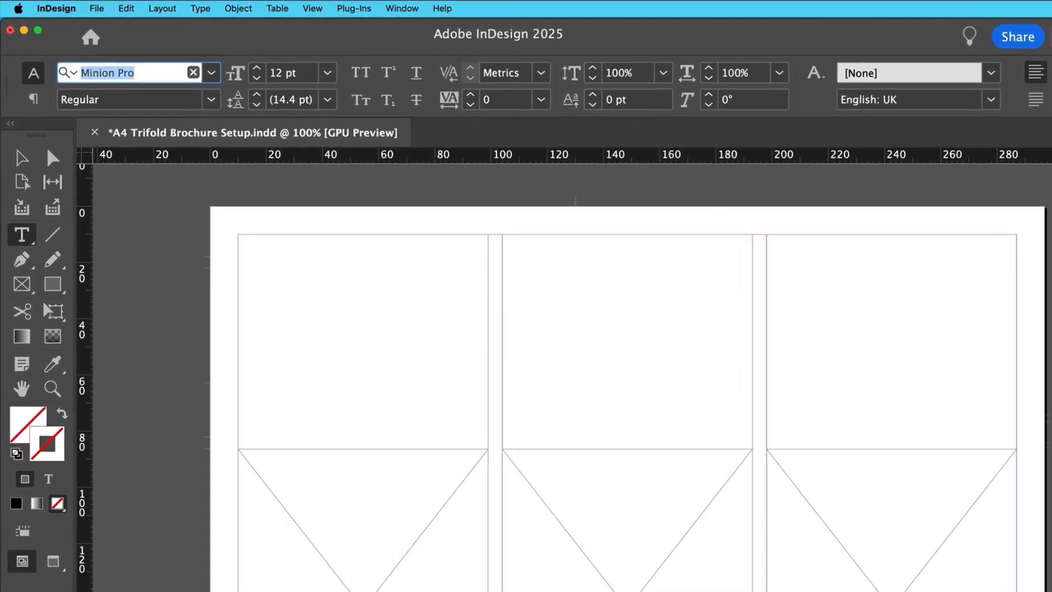
type("acumin")
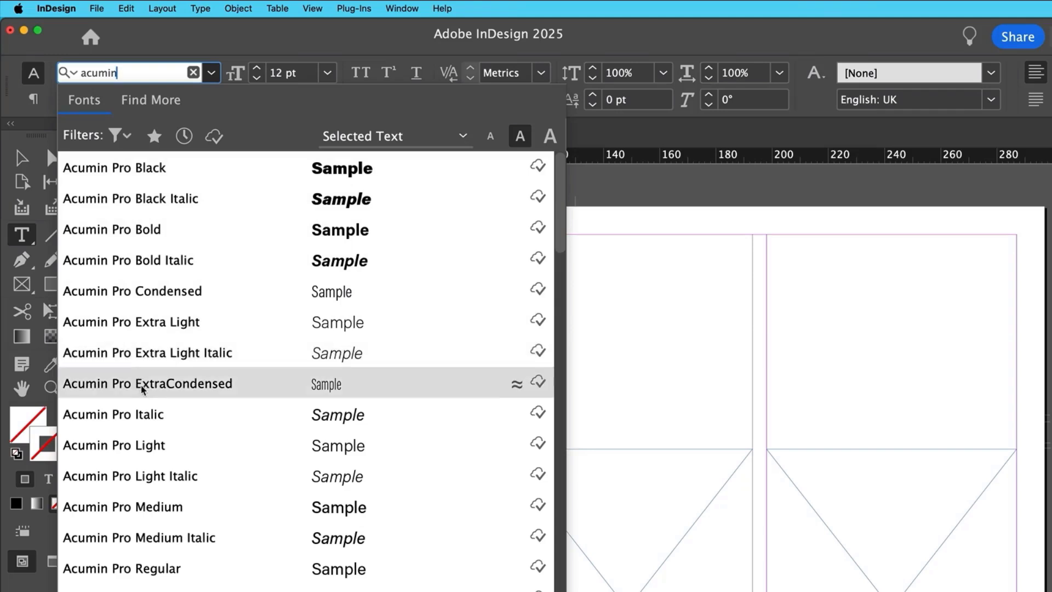
left_click(145, 570)
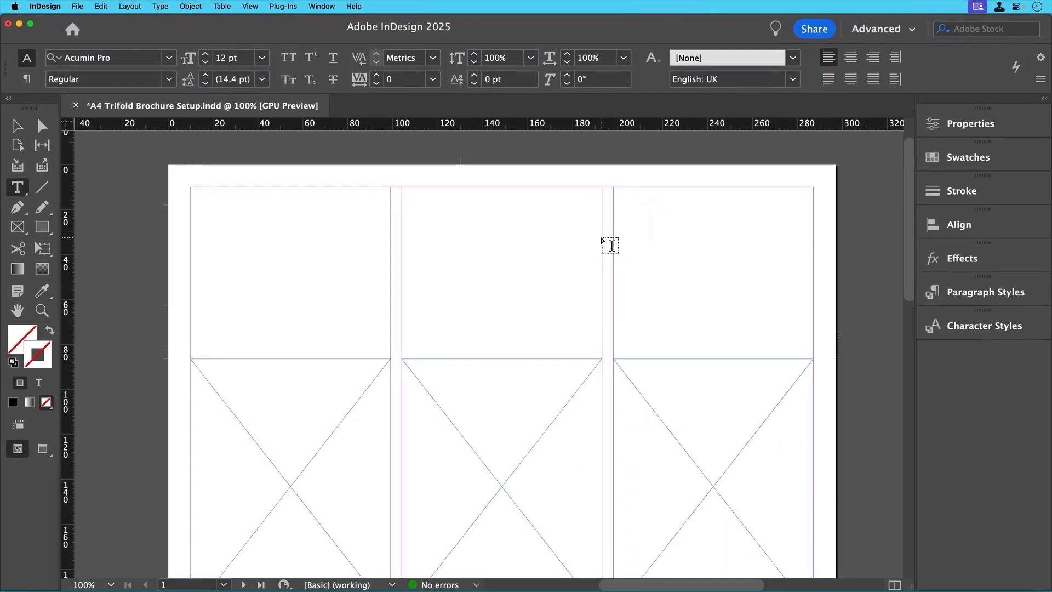
Step: Draw empty text frames across the column tops, then select the 89 × 63.5 mm top-right frame
left_click_drag(614, 187, 612, 331)
left_click_drag(404, 187, 597, 204)
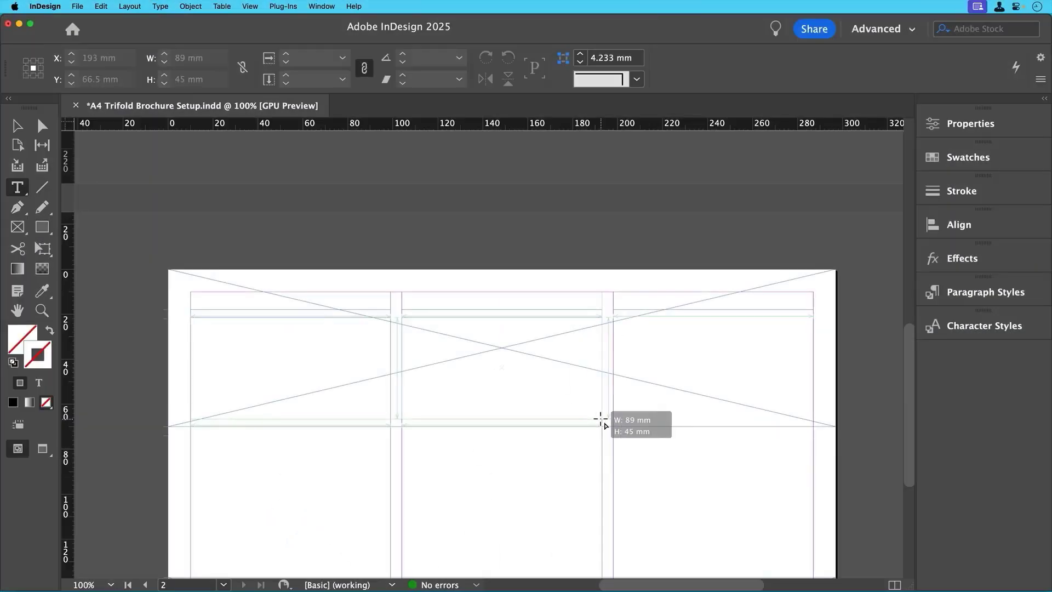
left_click_drag(599, 418, 602, 419)
left_click_drag(614, 318, 818, 420)
key("Escape")
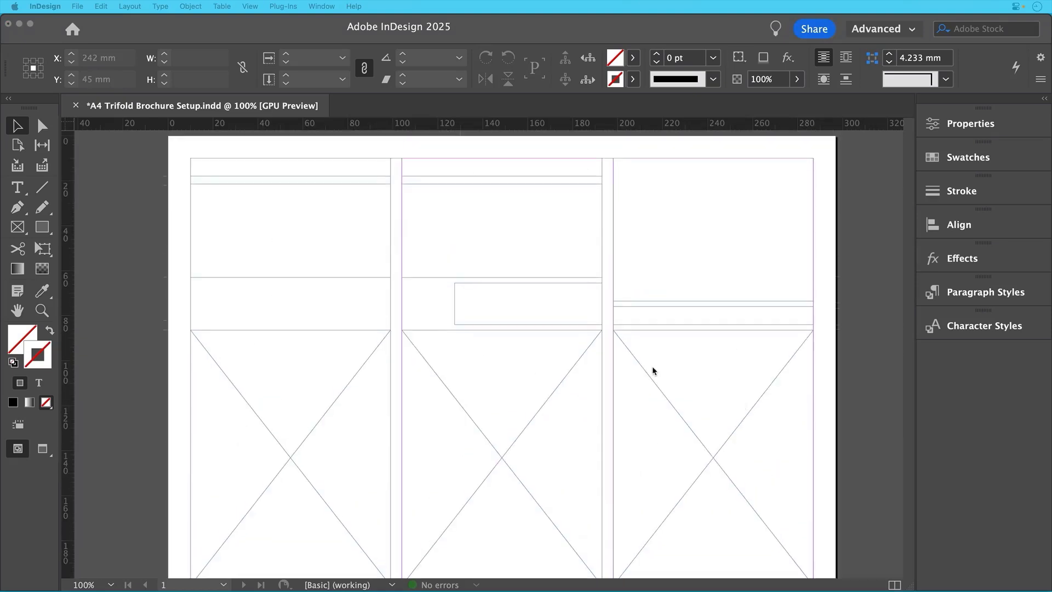
left_click(123, 169)
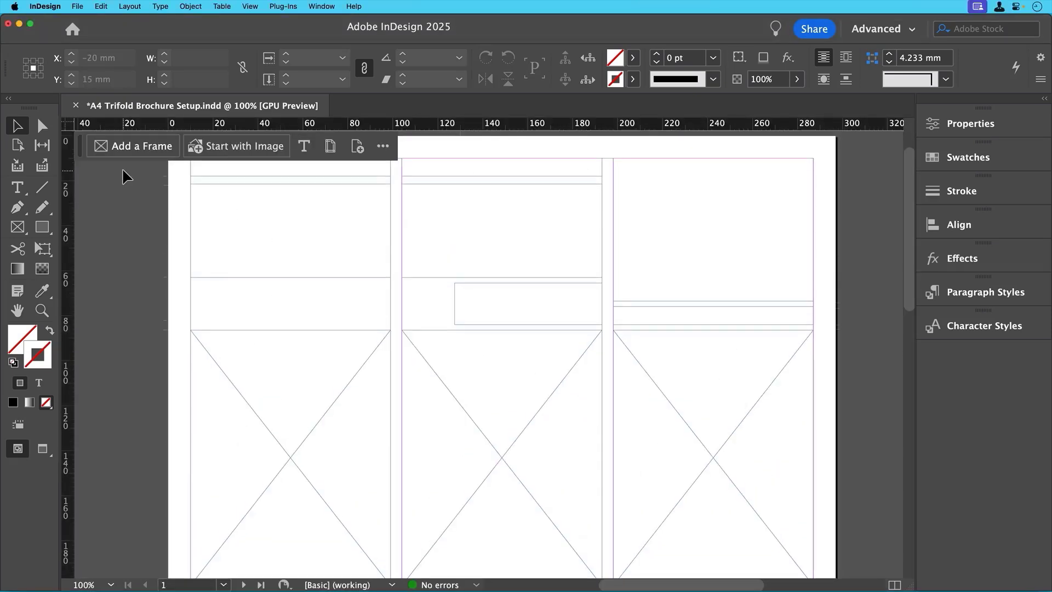
left_click(691, 252)
scroll(704, 254, "right", 3)
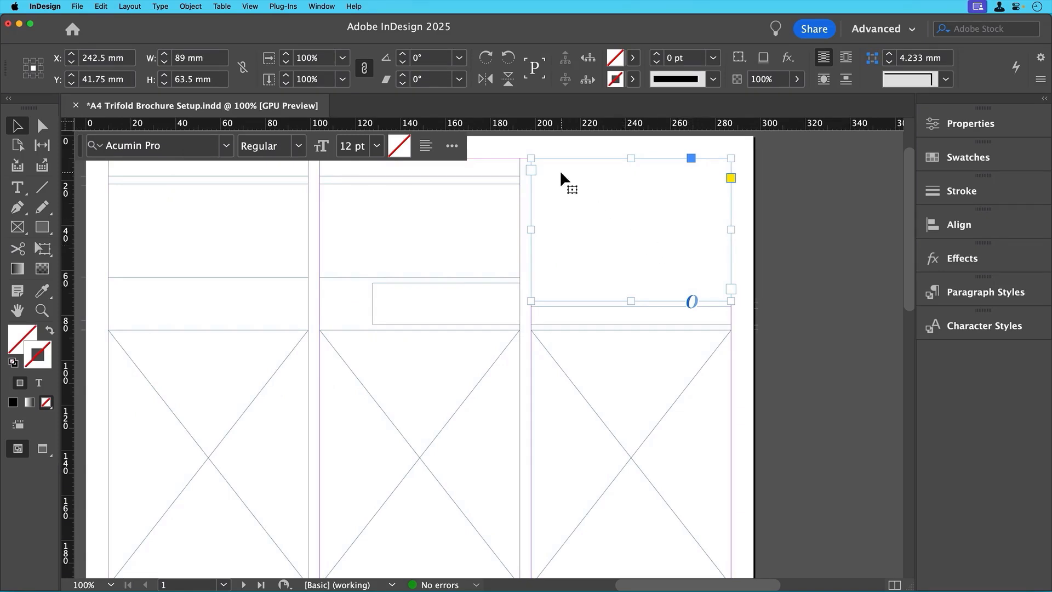
Step: Type 'THE CREATIVE COFFEE CLUB' in capitals in the top-right frame, with CLUB on its own line
left_click(21, 187)
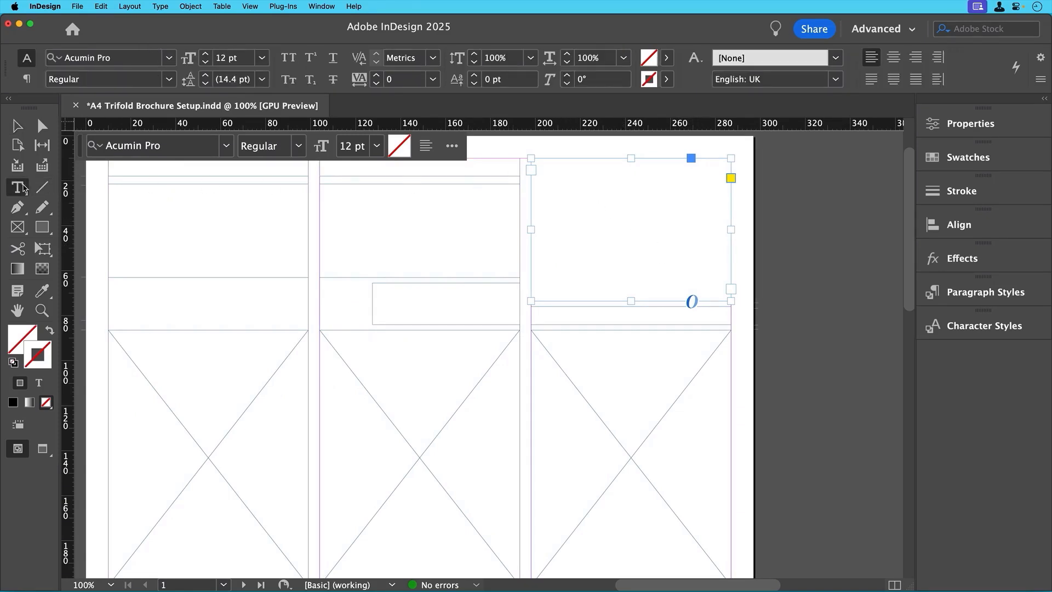
left_click(558, 179)
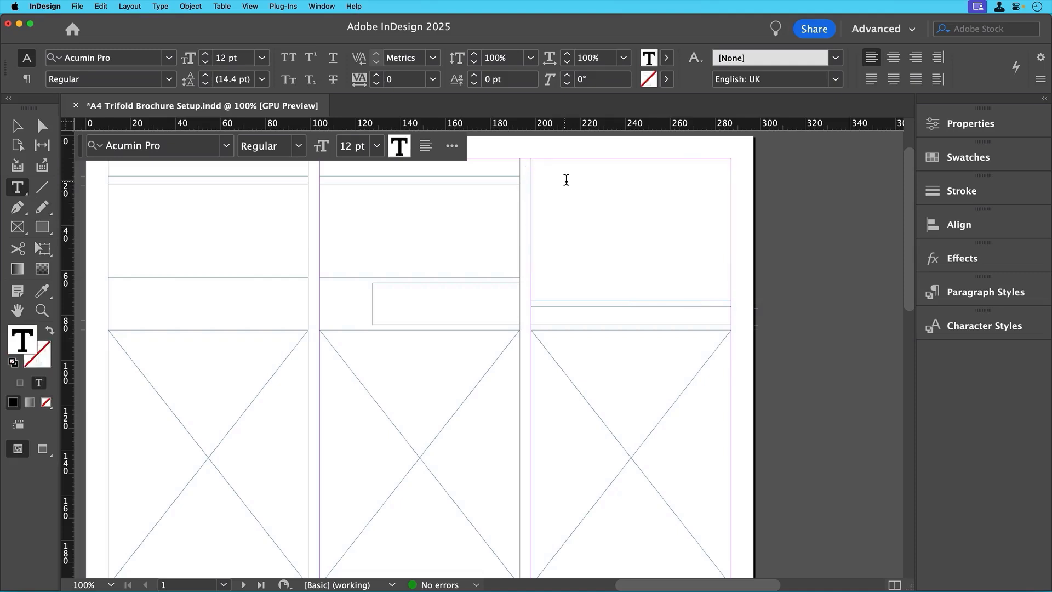
key("Caps_Lock")
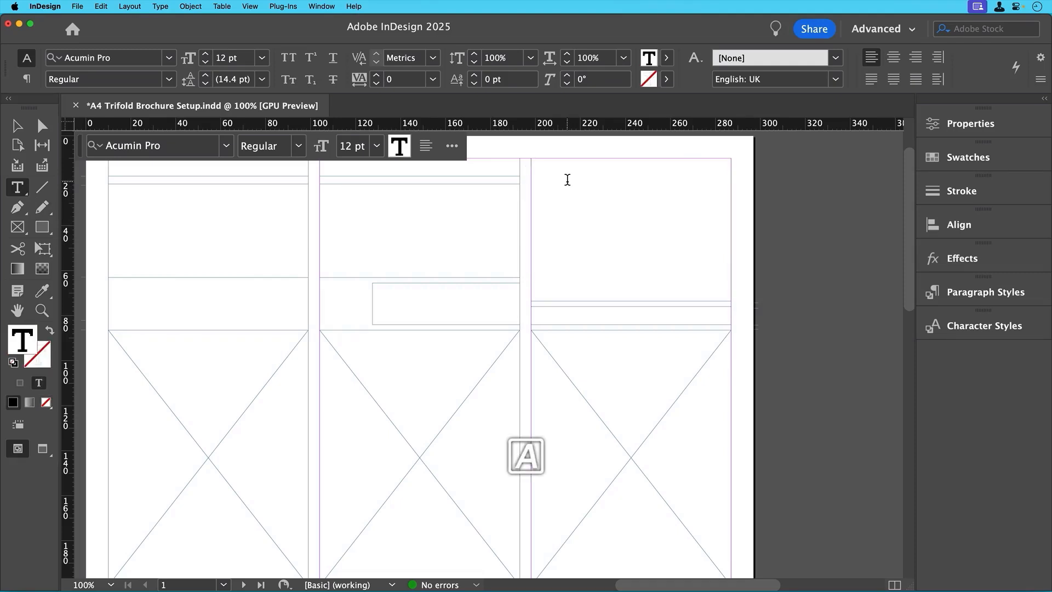
type("THE CREATIVE COFFEE")
key("Return")
type("CLUB")
Step: Type the tagline 'Where Ideas Brew Over Coffee' in the frame below the title
left_click(548, 345)
type("Where Ideas Brew Over Coffee")
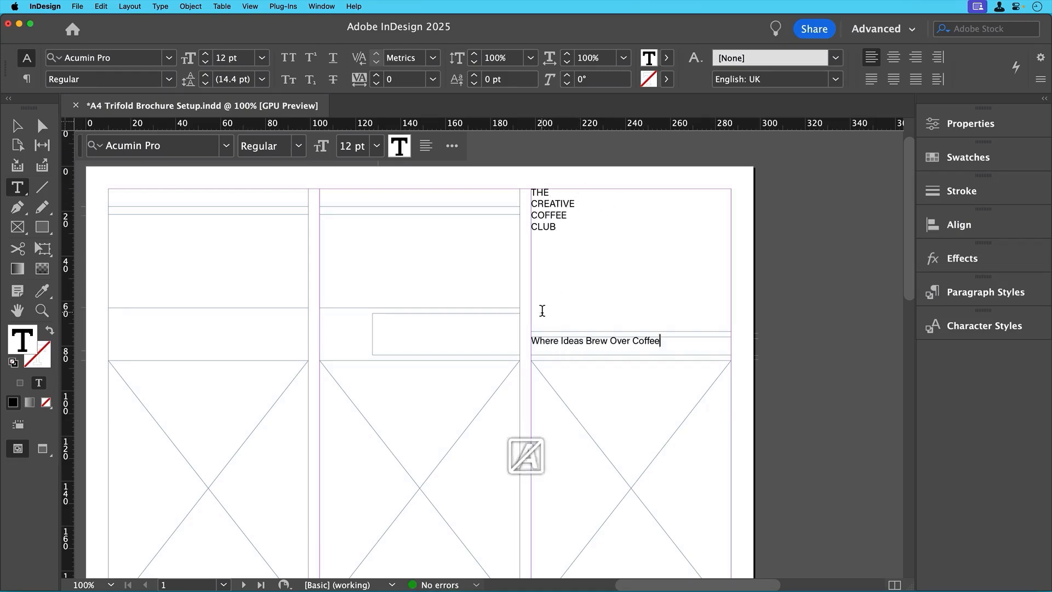
scroll(542, 307, "up", 2)
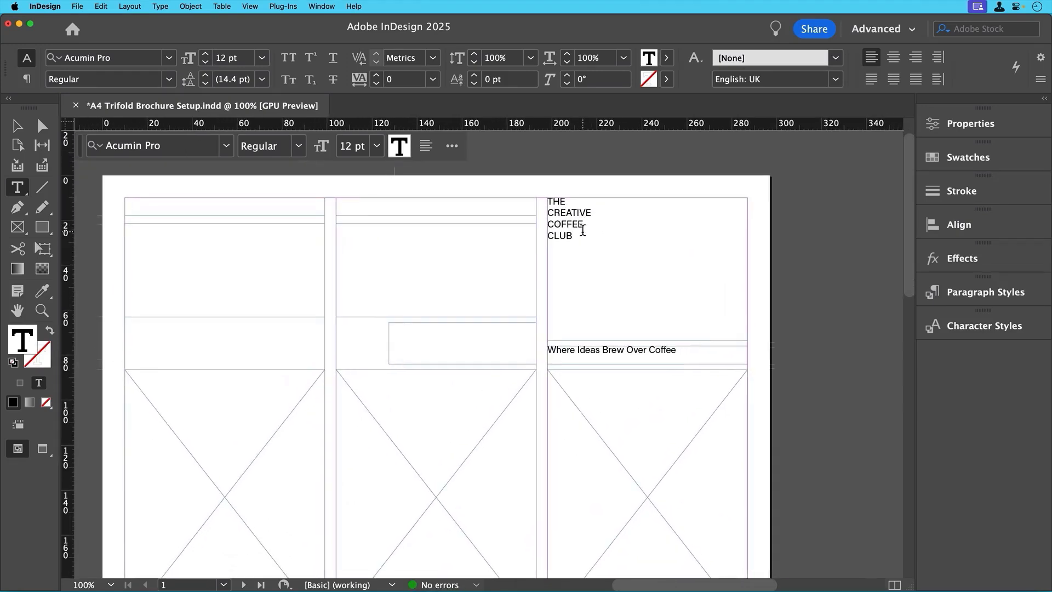
left_click_drag(571, 236, 540, 200)
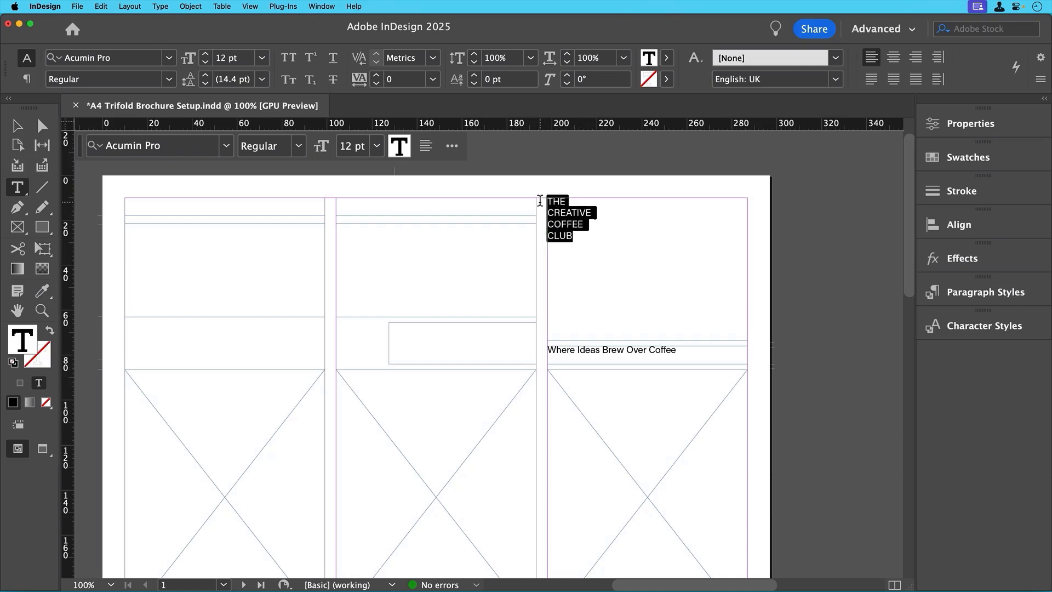
Step: Set the title font to RL Aqva and the tagline font to RL Aqva Black
left_click(164, 147)
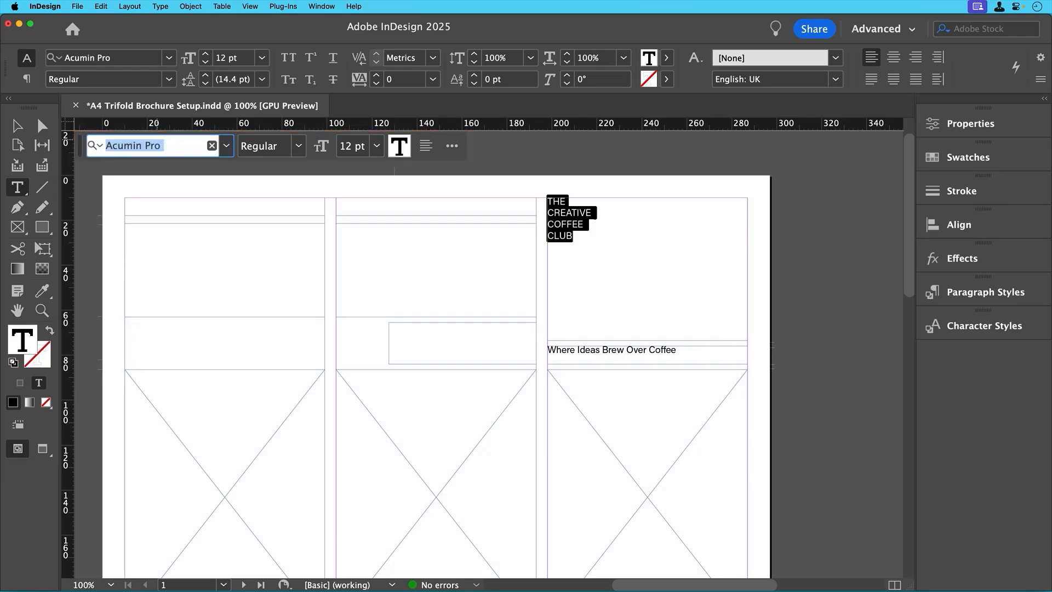
type("rl")
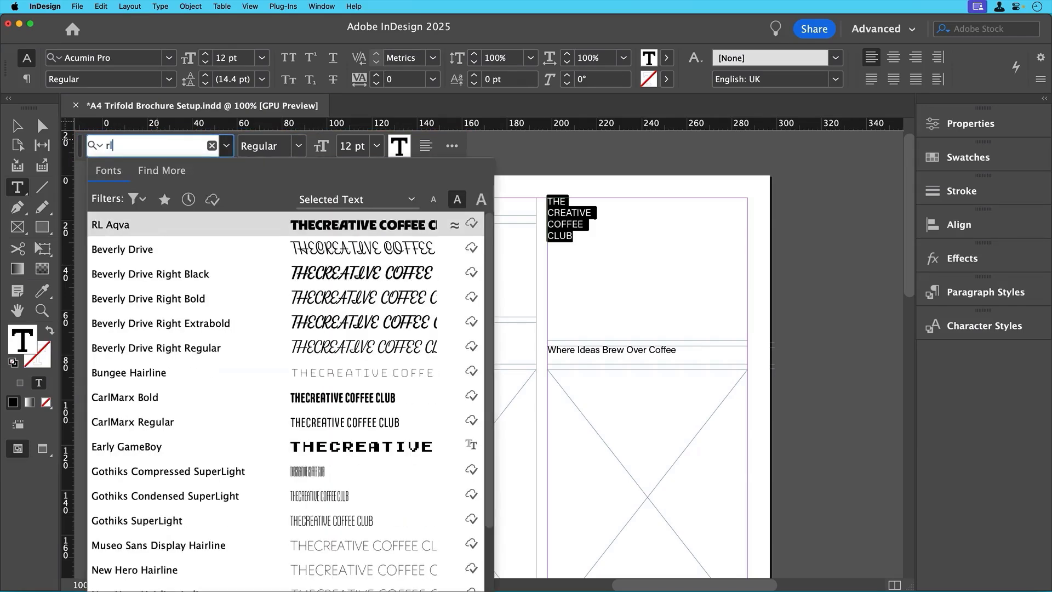
left_click(173, 222)
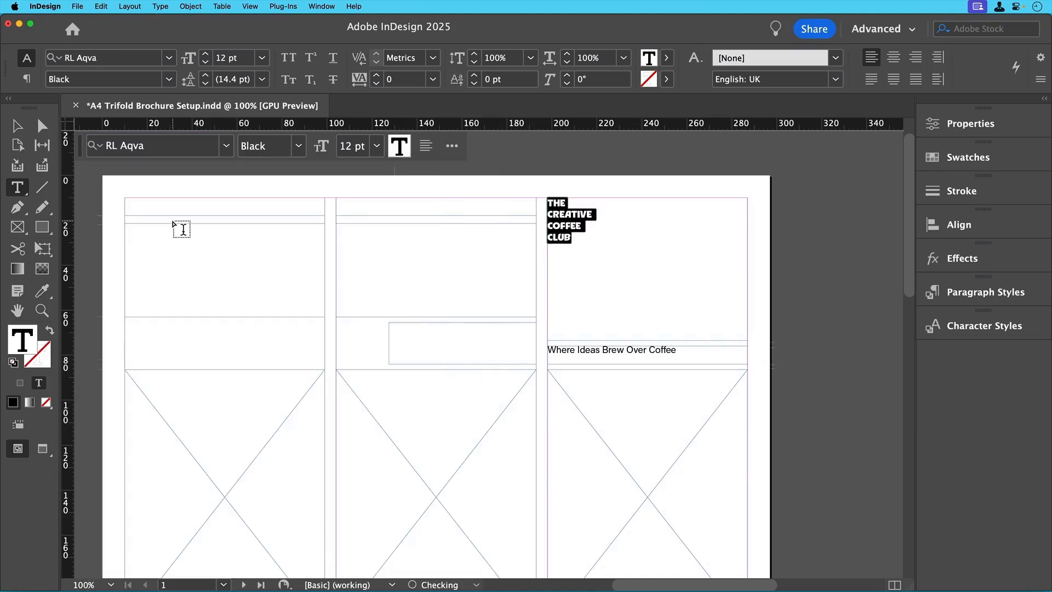
left_click_drag(678, 350, 546, 349)
left_click(102, 143)
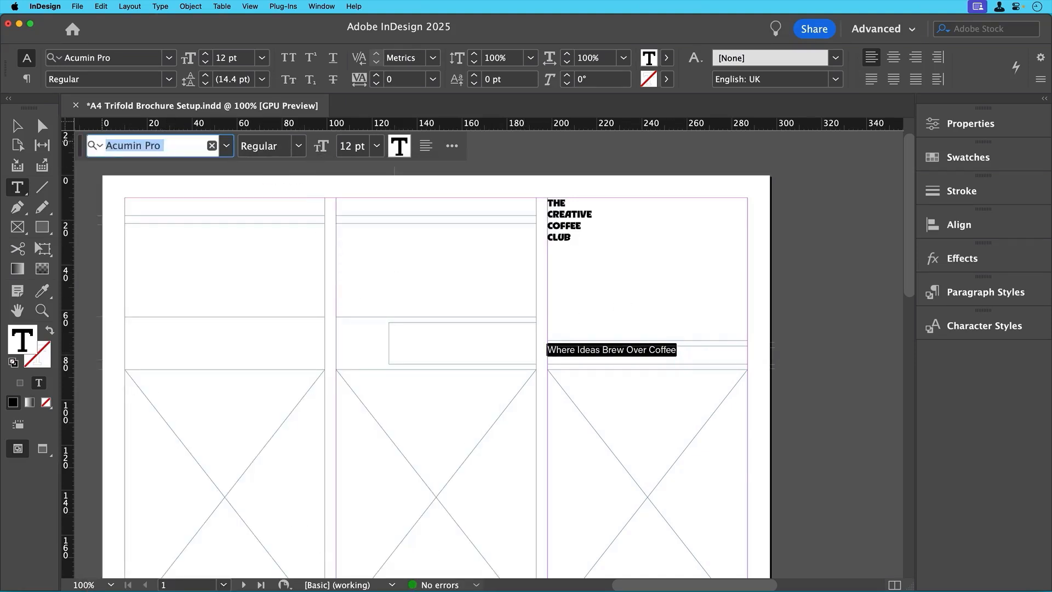
type("rl")
left_click(121, 225)
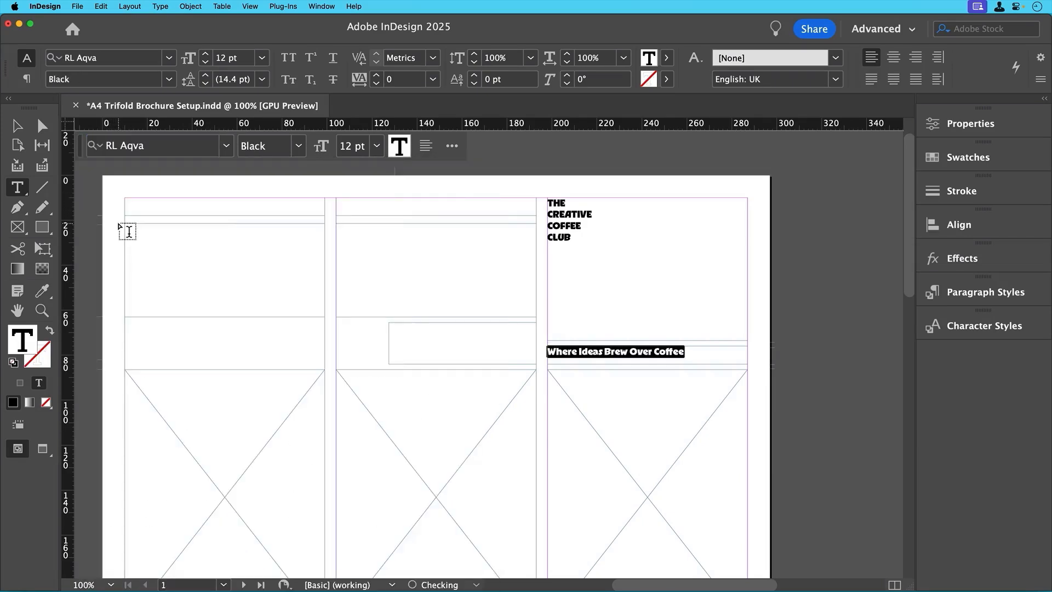
Step: Size the title at 36 pt and the tagline at 17 pt
left_click_drag(572, 240, 547, 201)
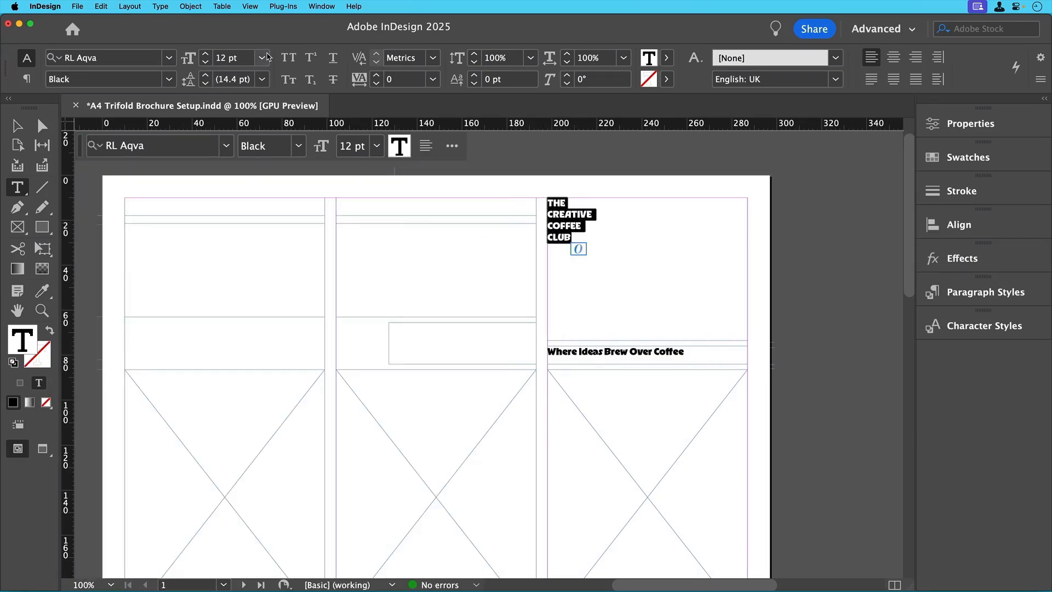
left_click(262, 57)
left_click(243, 269)
triple_click(691, 359)
double_click(221, 57)
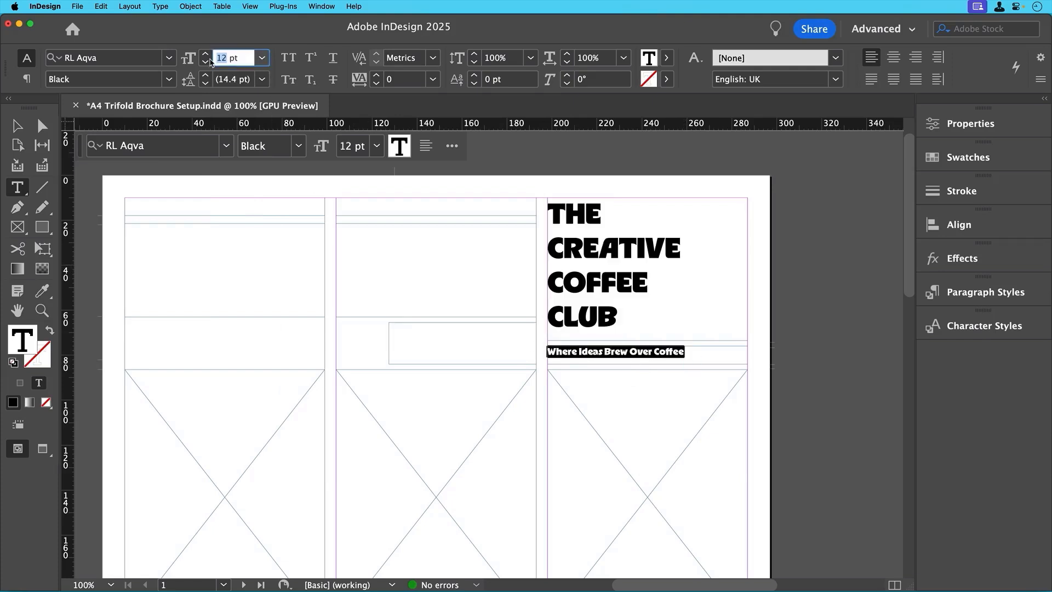
type("17")
key("Return")
left_click(723, 354)
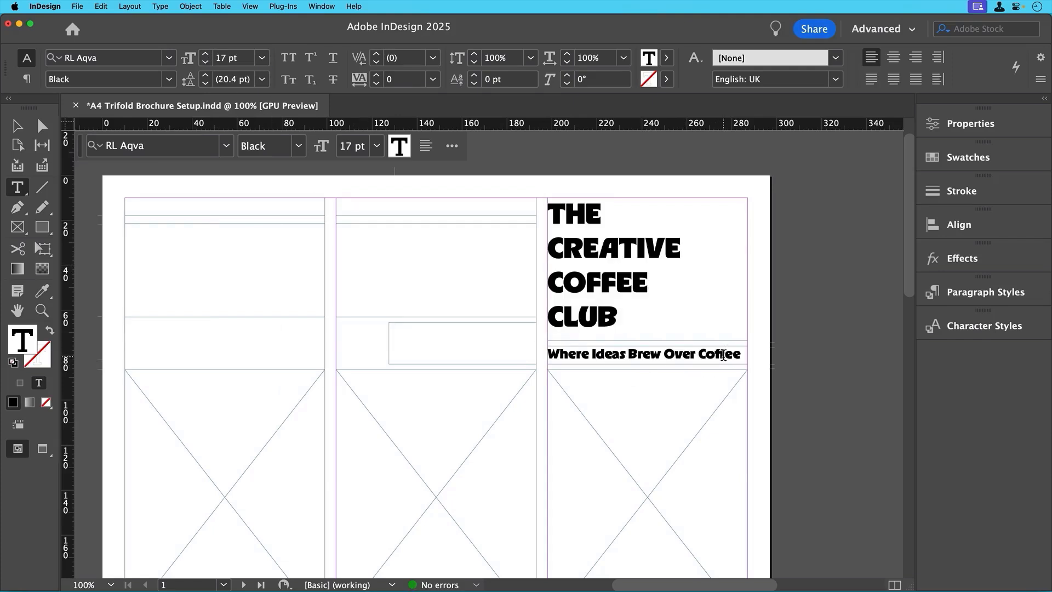
Step: Centre-align both the heading and the tagline text
left_click_drag(626, 319, 675, 187)
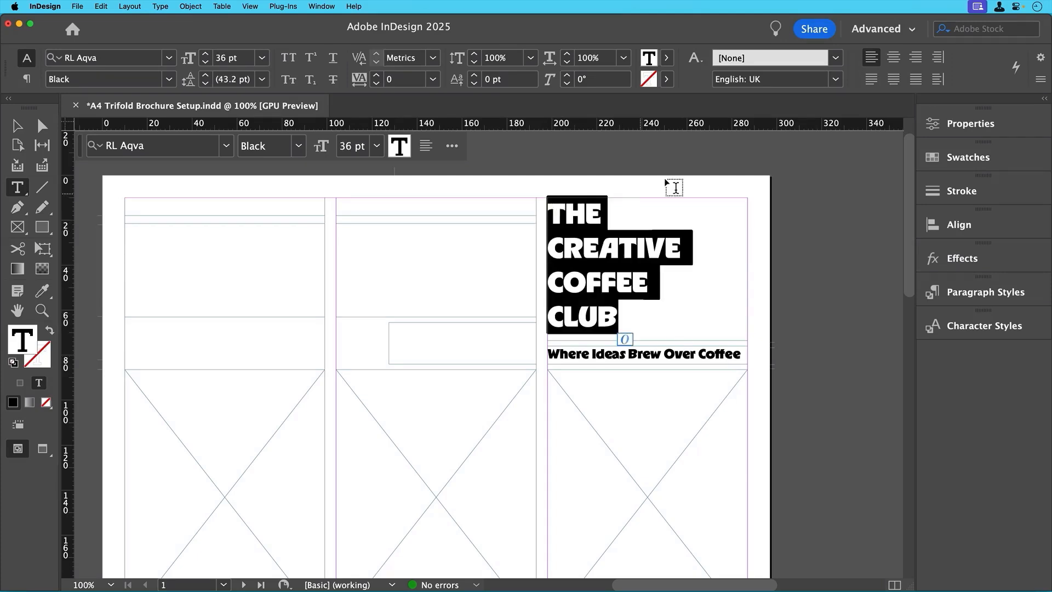
left_click(894, 60)
key("Right")
key("Down")
key("shift+Left")
key("shift+Left")
key("shift+Left")
key("shift+Left")
key("shift+Left")
key("shift+Left")
key("shift+Left")
key("shift+Left")
key("shift+Left")
key("shift+Left")
key("shift+Left")
key("shift+Left")
key("shift+Left")
key("shift+Left")
key("shift+Left")
key("shift+Left")
key("shift+Left")
key("shift+Left")
key("shift+Left")
key("shift+Left")
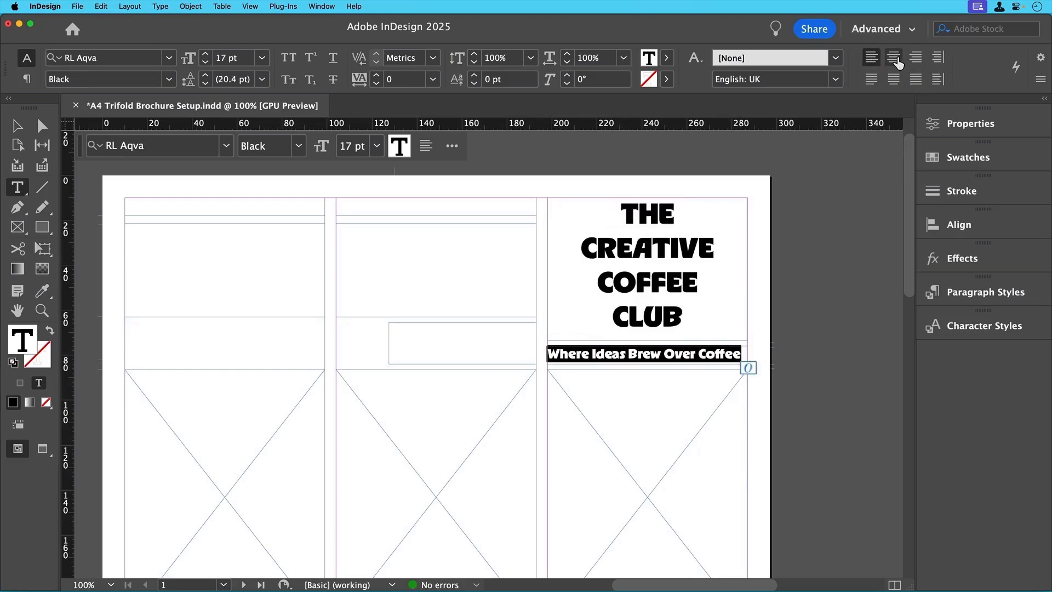
left_click(894, 58)
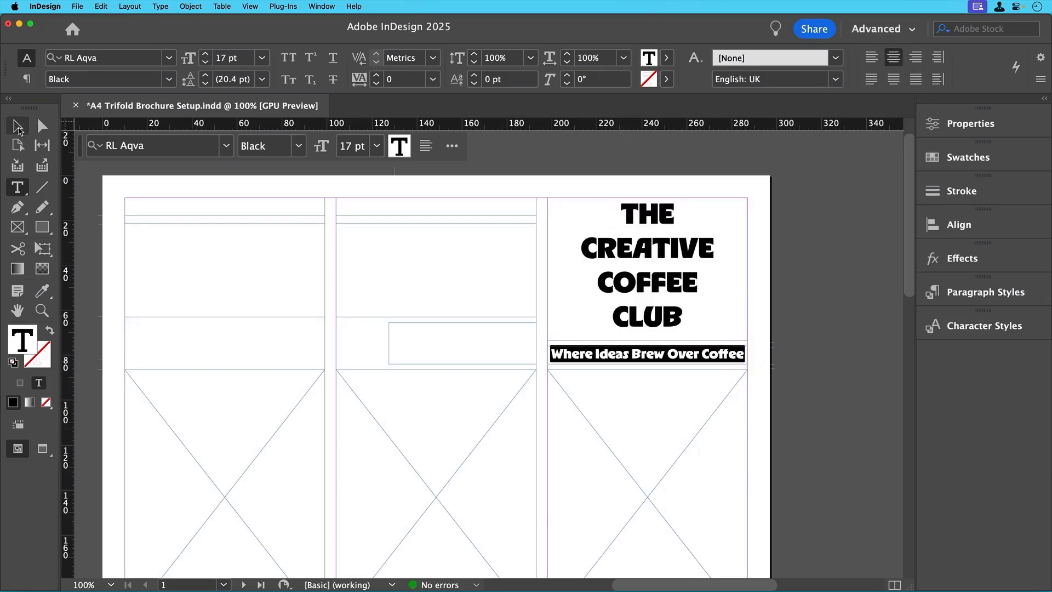
left_click(17, 125)
left_click(385, 359)
Step: Place AdobeStock_531995410.jpeg into the right image frame and apply Content-aware Fit
left_click(622, 460)
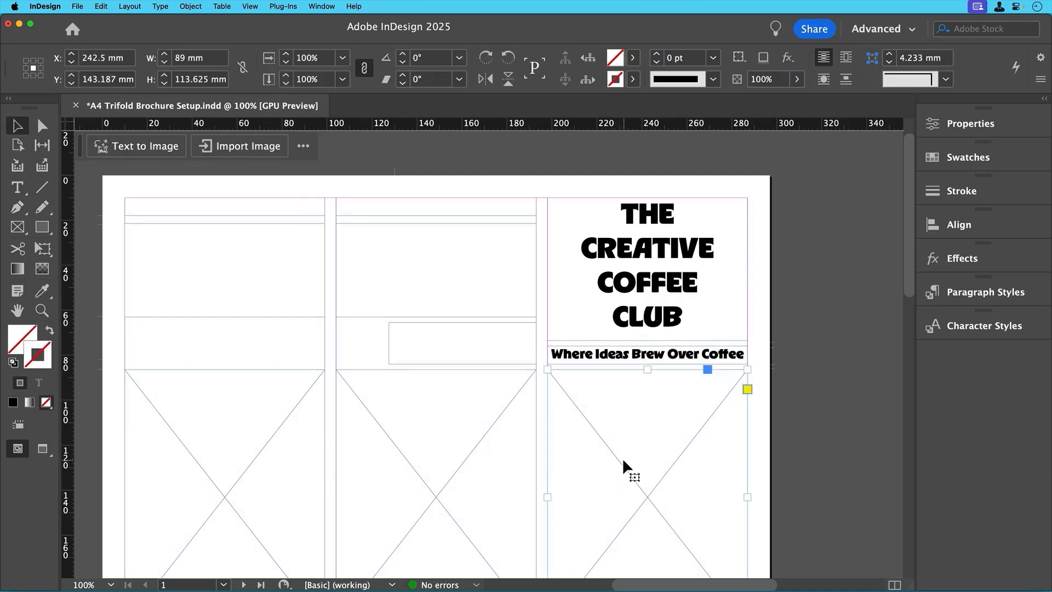
scroll(623, 460, "down", 4)
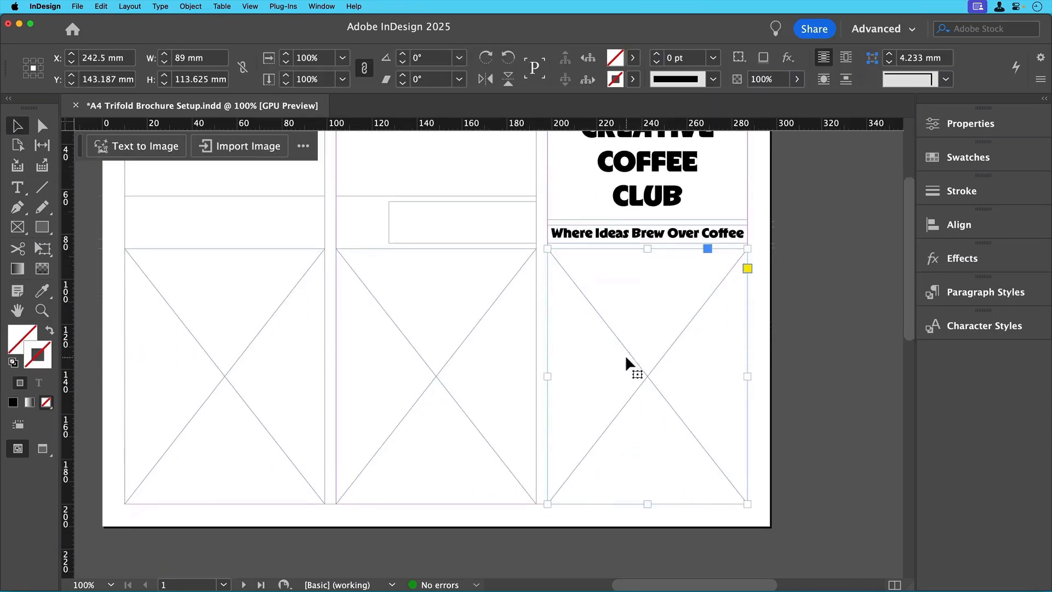
left_click(83, 7)
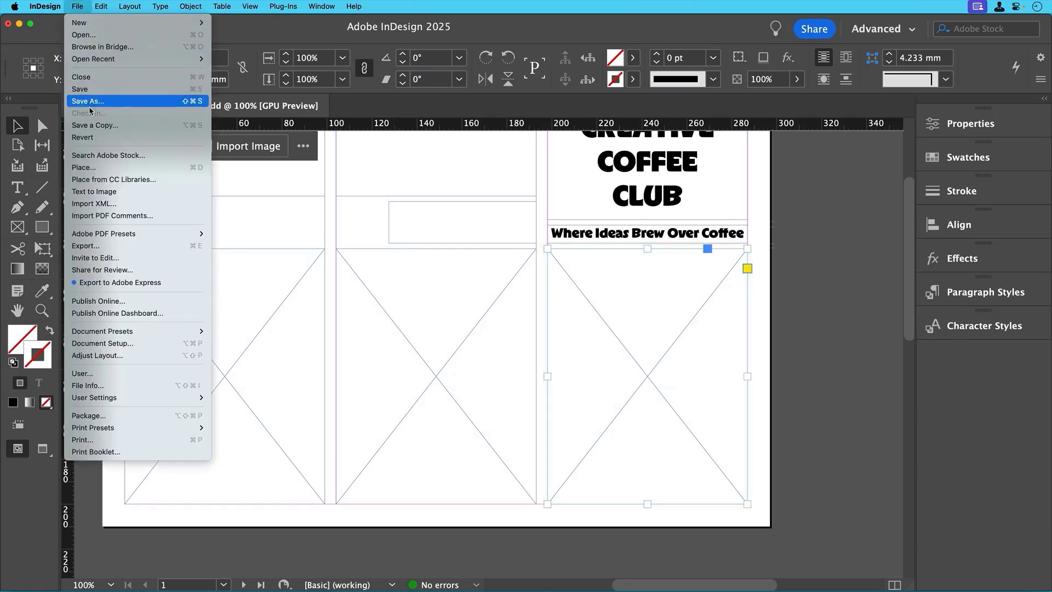
left_click(97, 170)
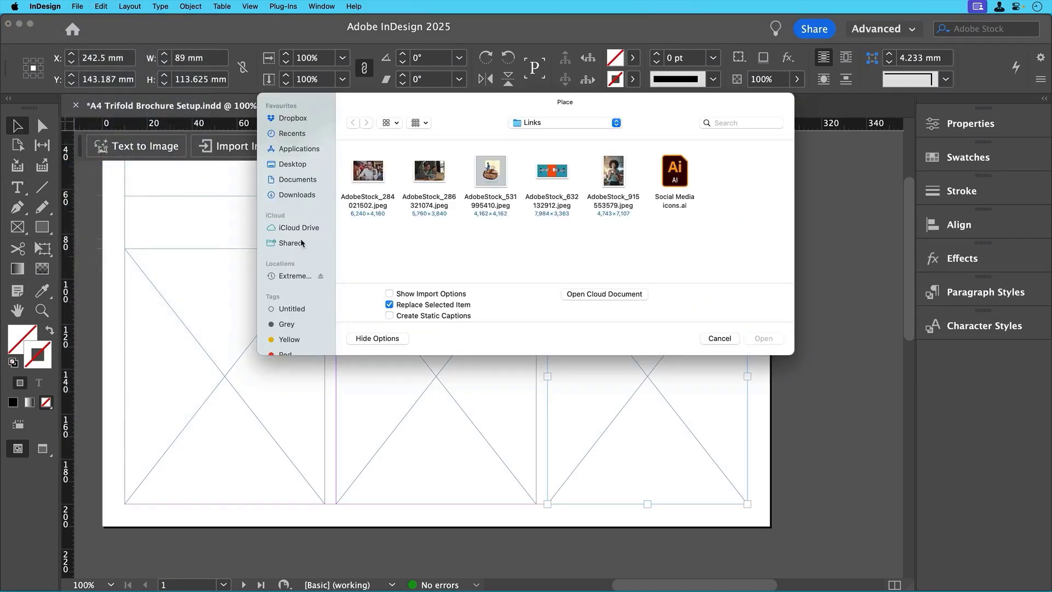
left_click(486, 175)
left_click(763, 339)
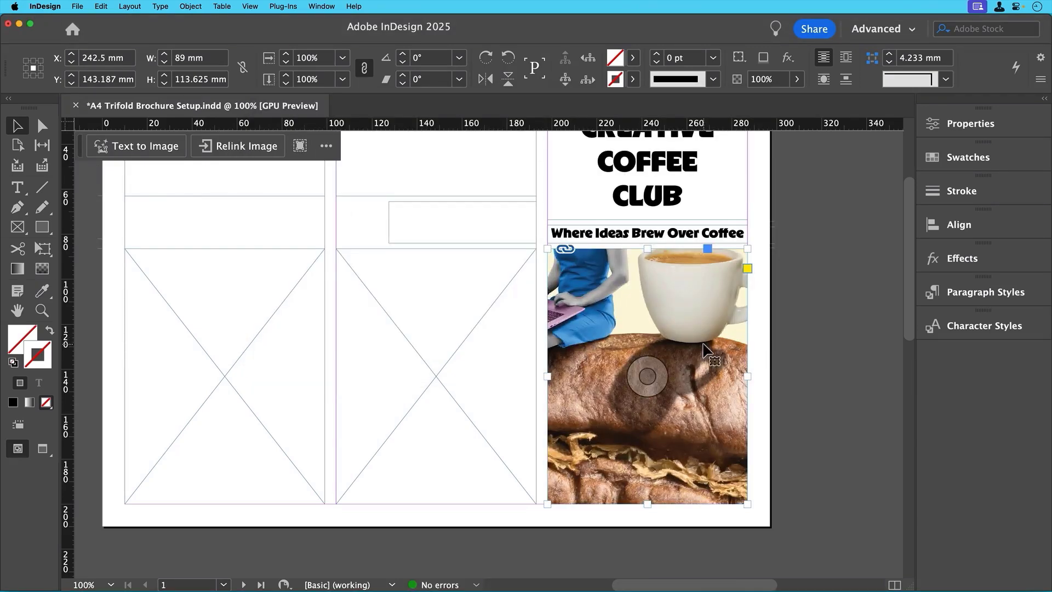
left_click(300, 145)
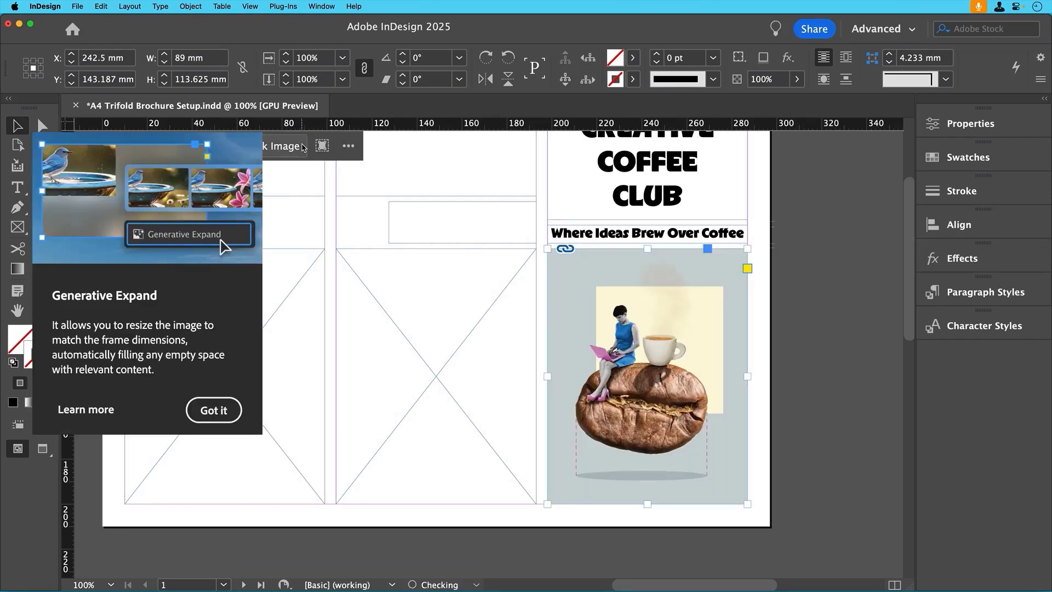
left_click(213, 412)
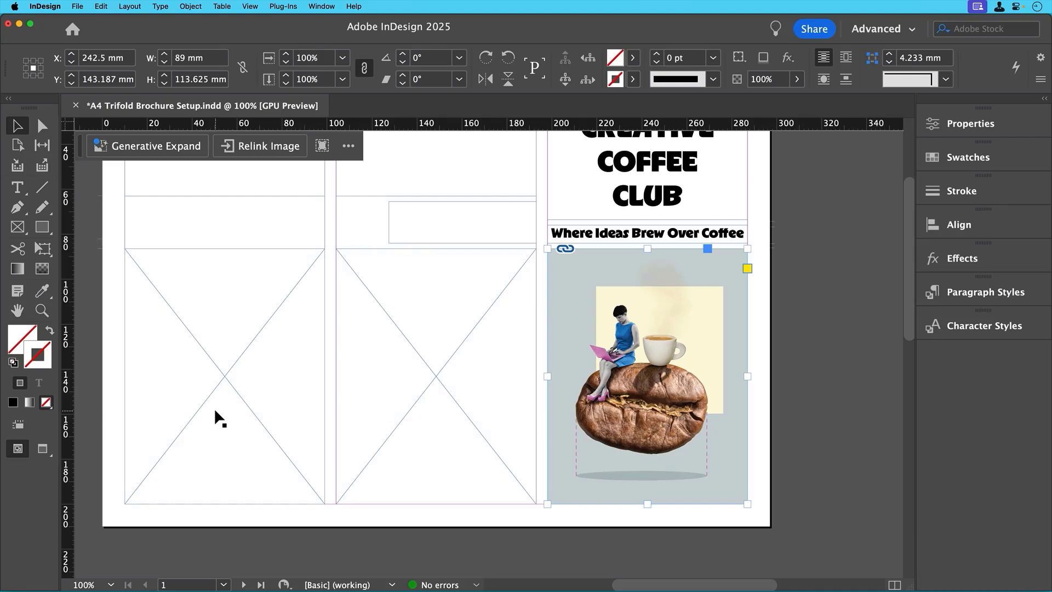
Step: Place AdobeStock_286321074.jpeg into the middle image frame on page 1
left_click(461, 296)
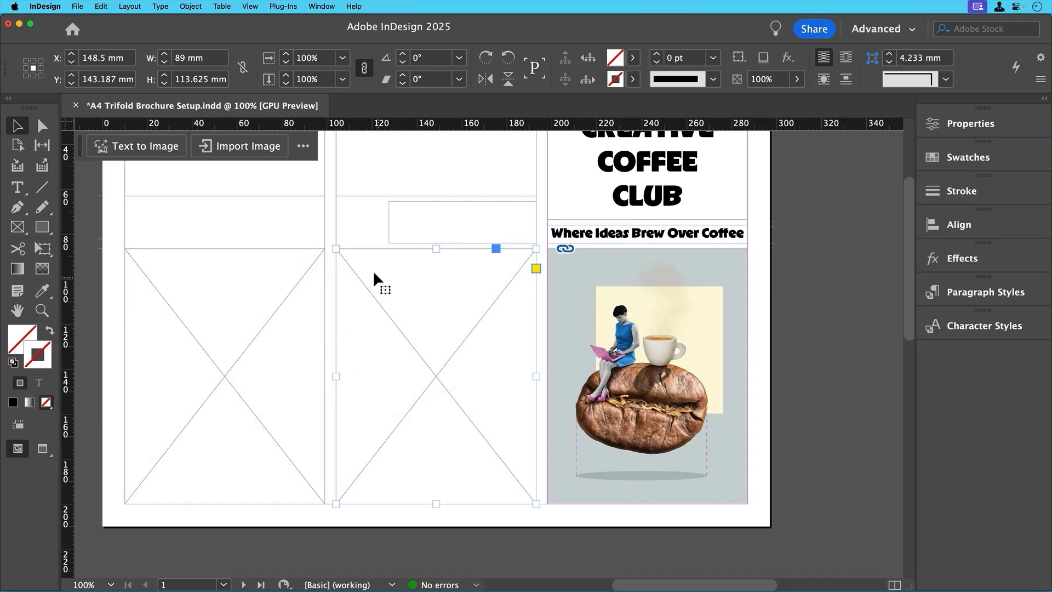
left_click(78, 7)
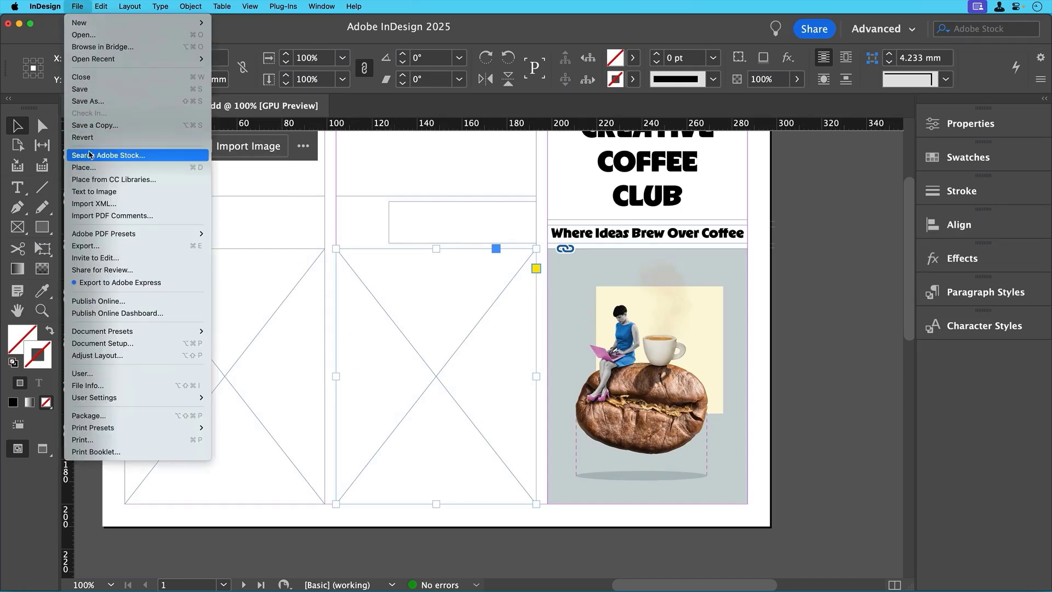
left_click(93, 168)
left_click(441, 198)
left_click(764, 338)
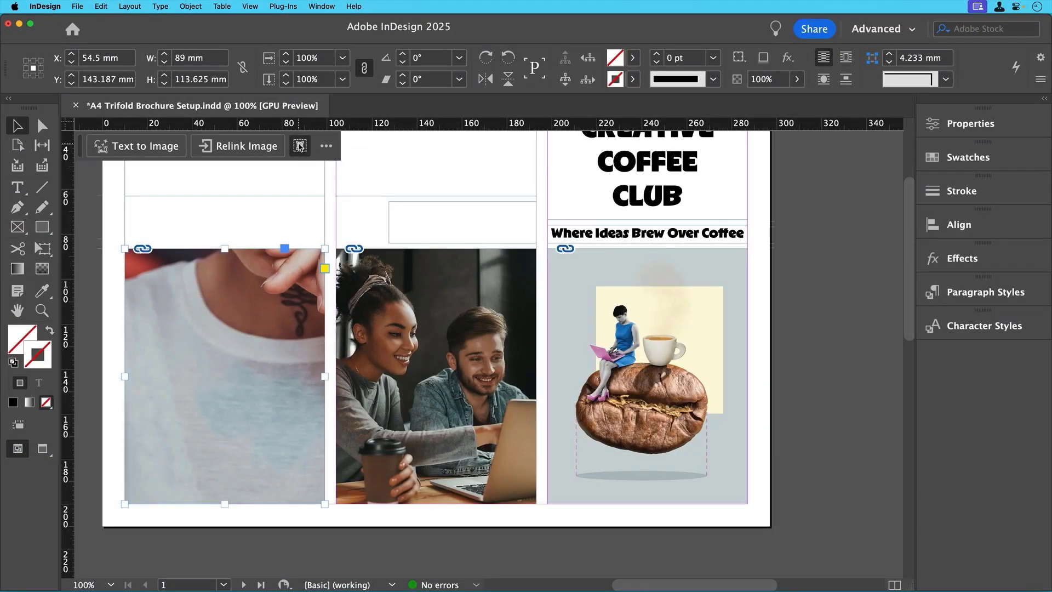
Step: Apply Content-aware Fit to the left frame's photo so the woman shows
left_click(297, 146)
scroll(108, 187, "up", 2)
left_click(107, 187)
scroll(110, 179, "down", 10)
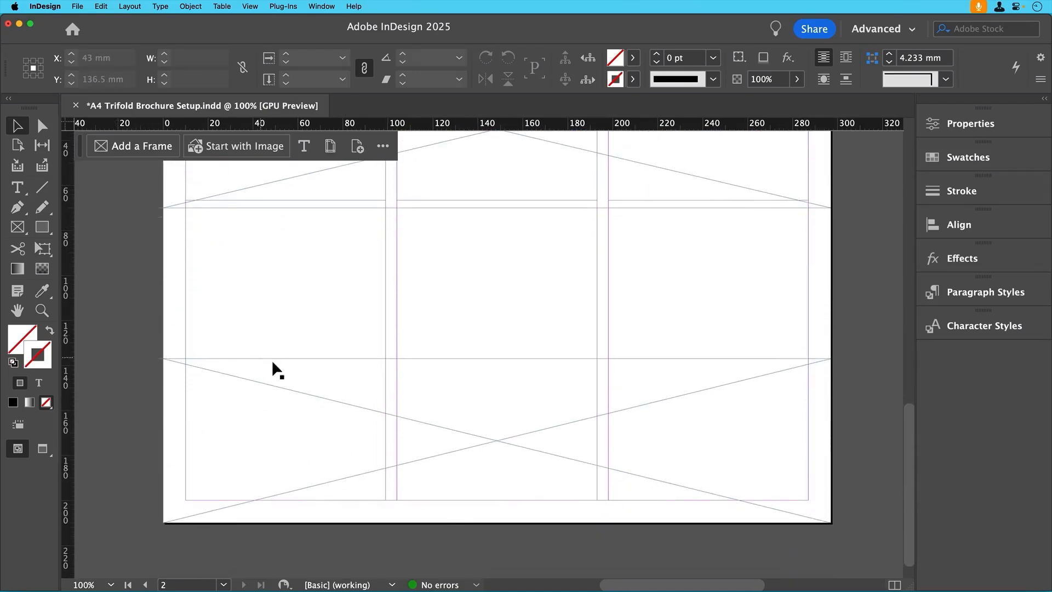
Step: Place AdobeStock_632132912.jpeg into page 2's wide bottom frame and apply Content-aware Fit
left_click(279, 367)
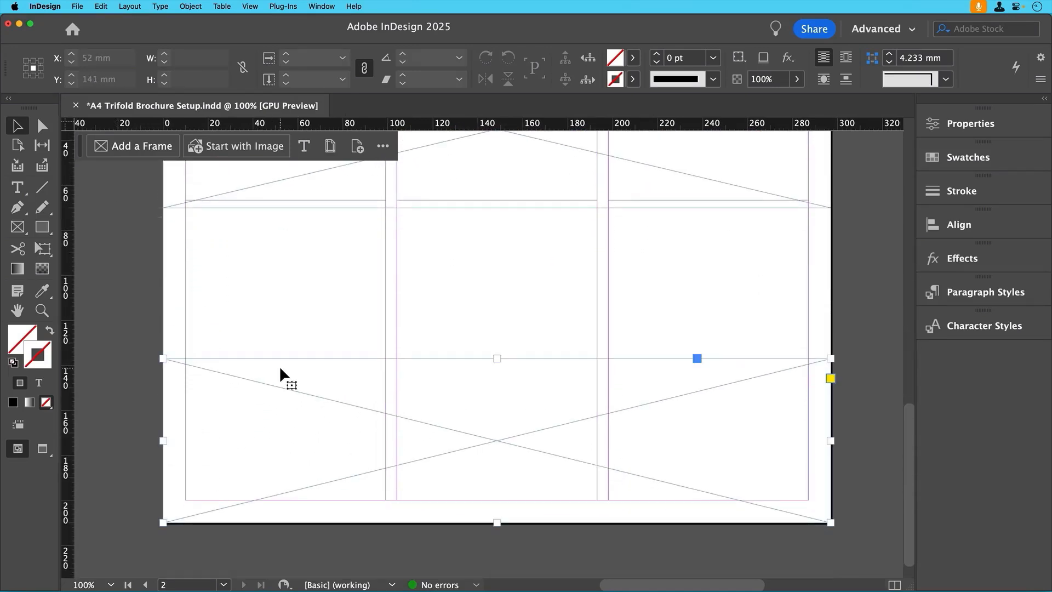
left_click(77, 6)
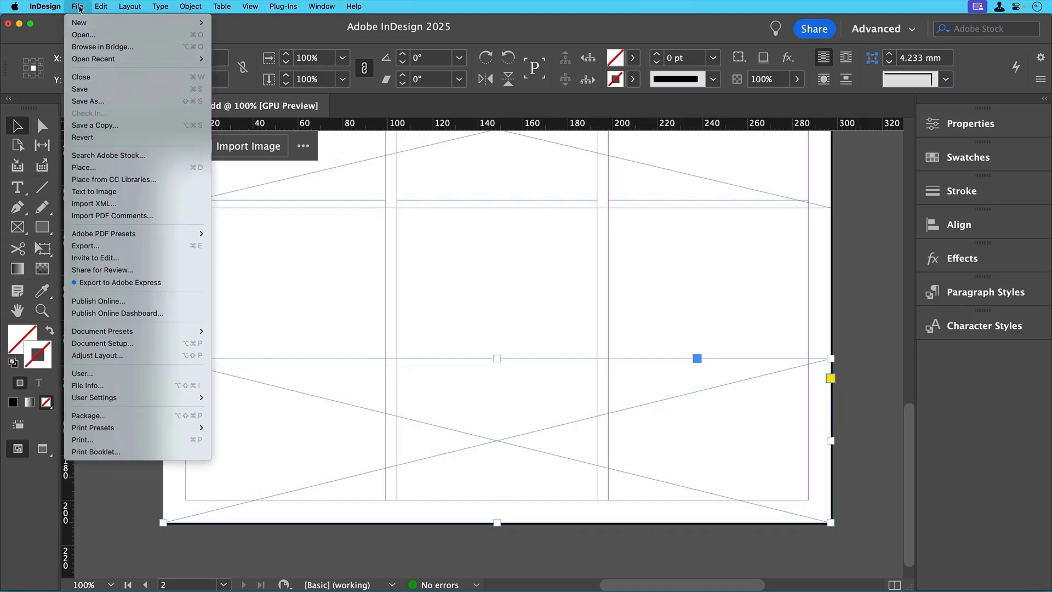
left_click(91, 169)
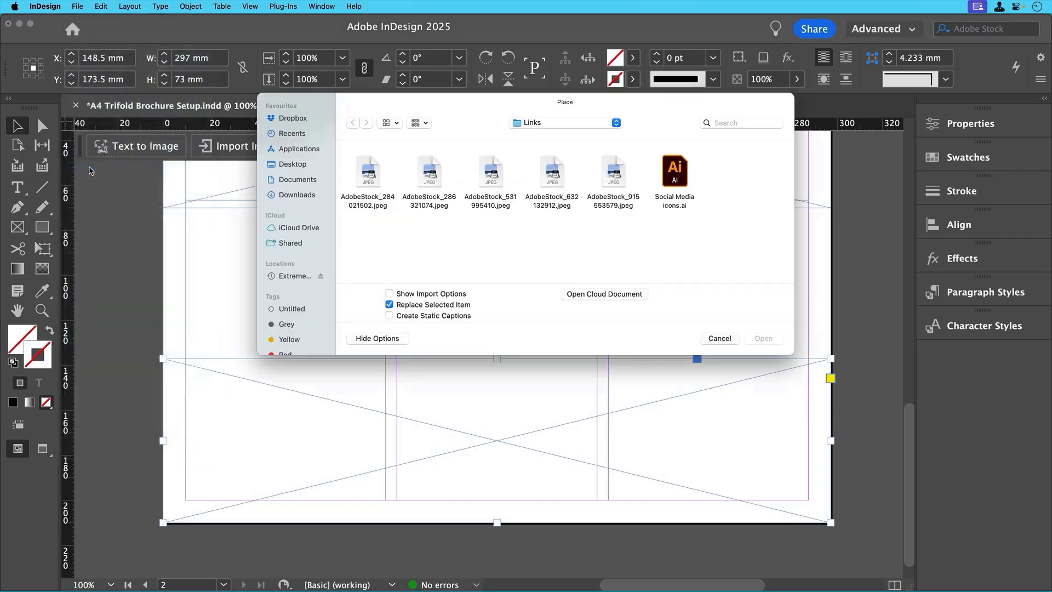
left_click(560, 175)
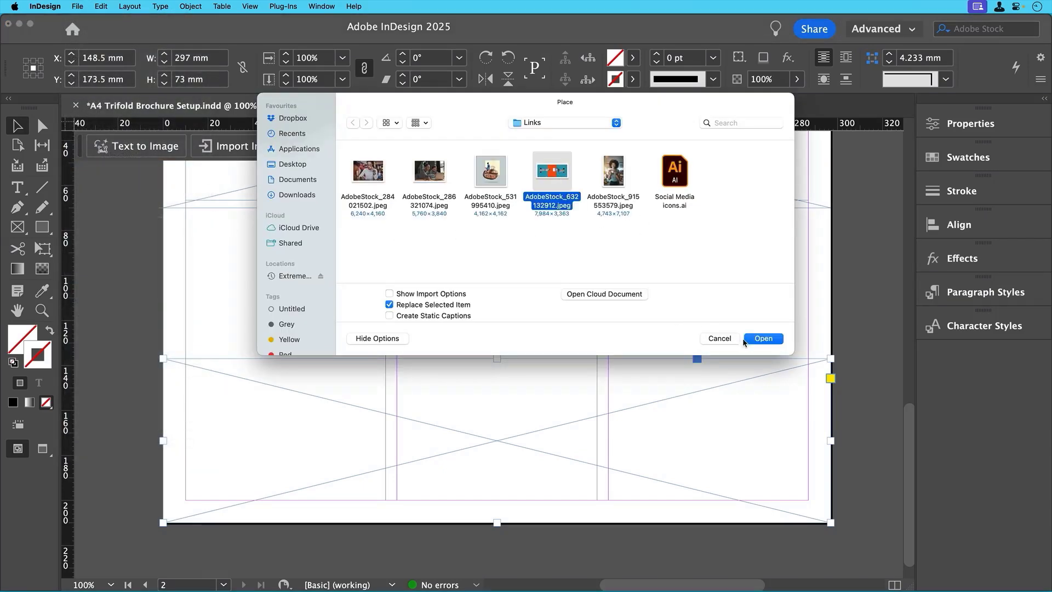
left_click(762, 339)
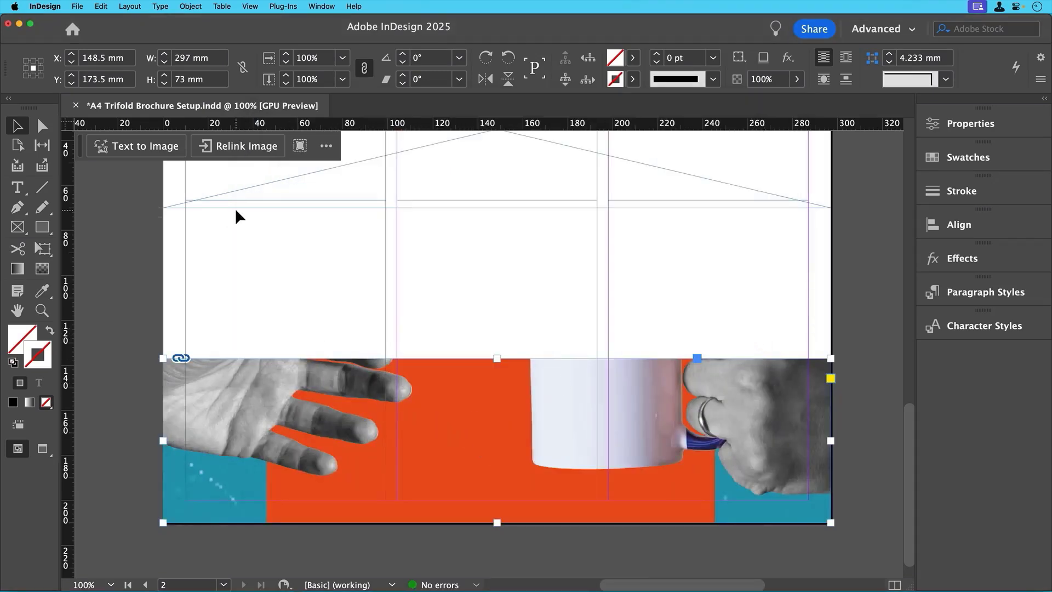
left_click(299, 147)
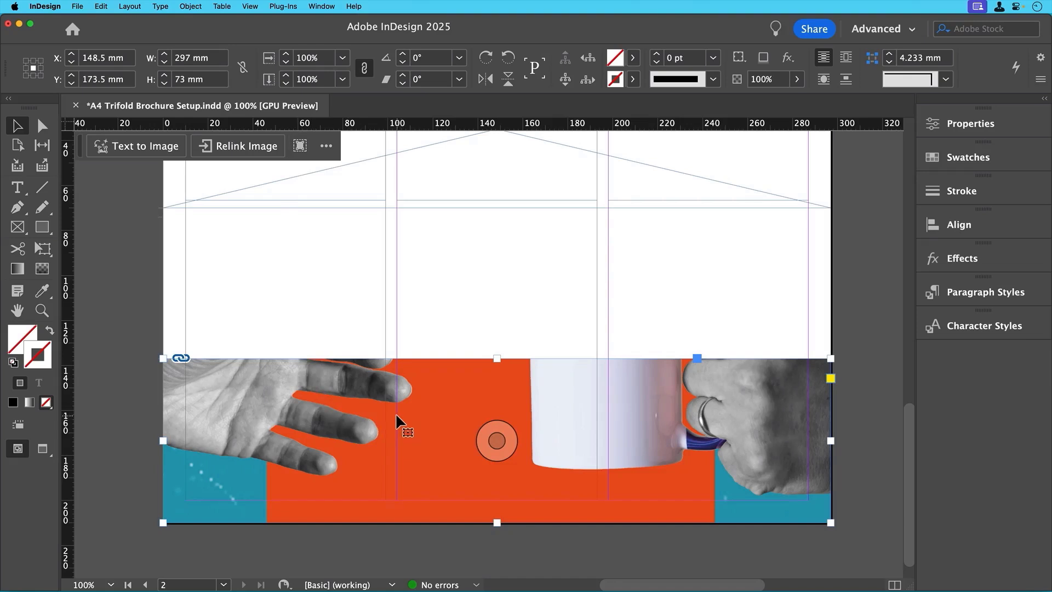
Step: Set a linked 3 mm bleed on all sides in Document Setup's Bleed and Slug
left_click(78, 6)
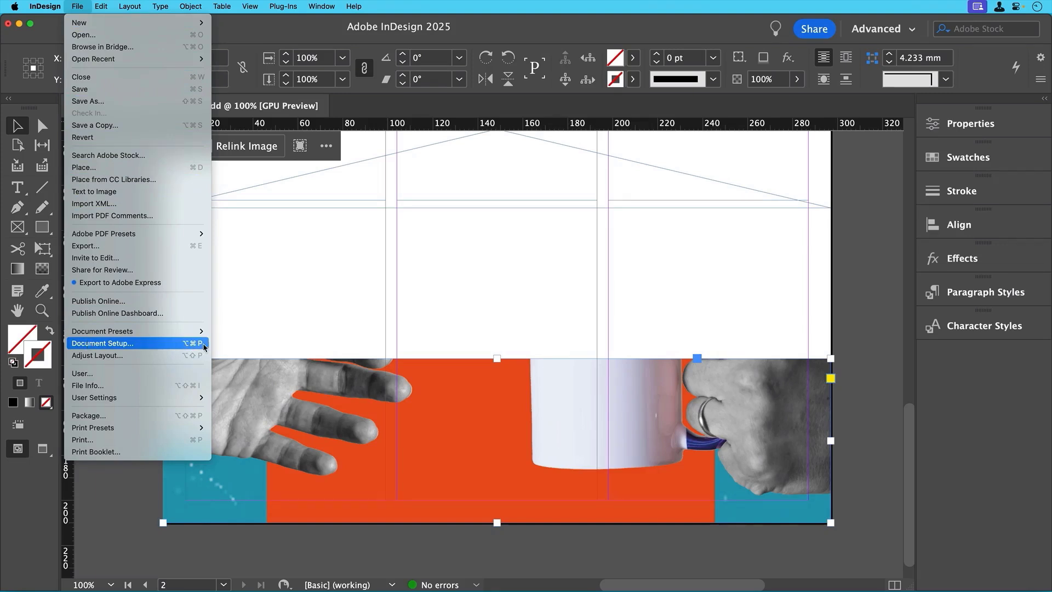
left_click(114, 344)
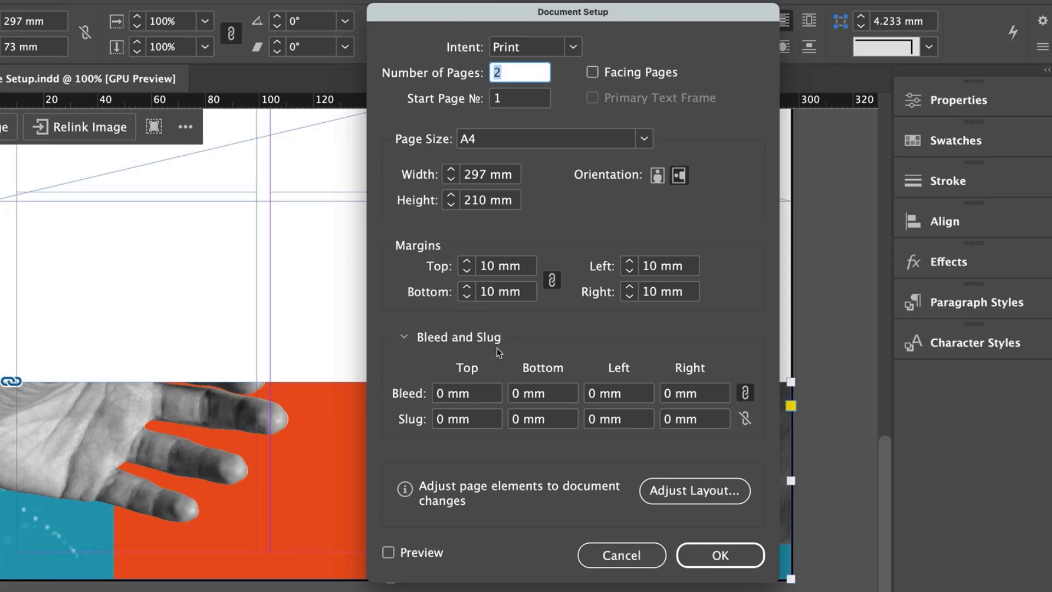
left_click(402, 338)
left_click(390, 344)
left_click(443, 392)
key("BackSpace")
type("3")
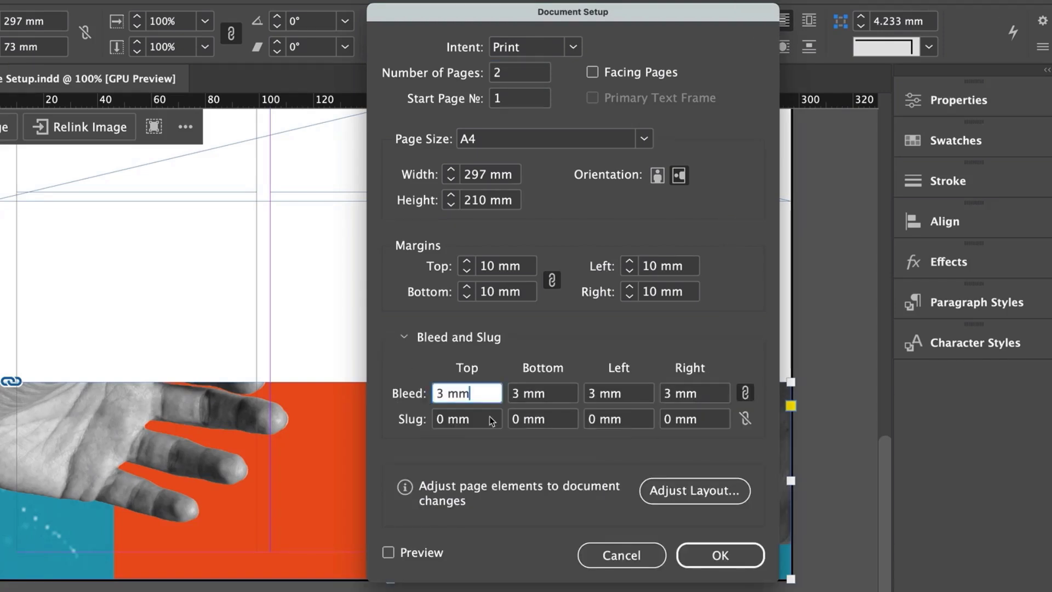
key("Return")
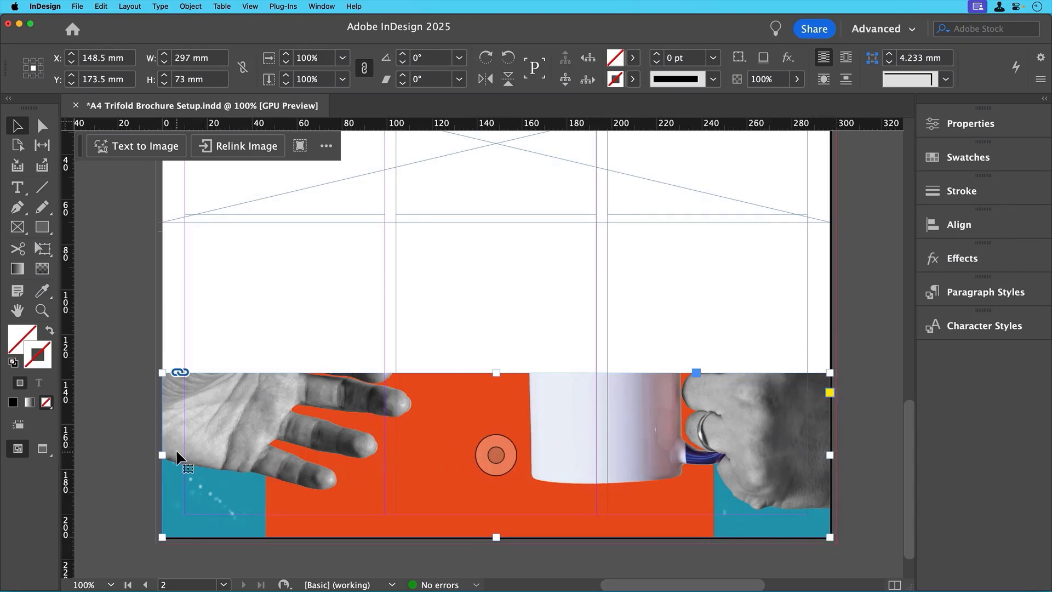
Step: Extend the photo frame's left, bottom and right edges into the bleed (303 × 76 mm) and refit it
left_click_drag(162, 454, 155, 455)
left_click_drag(492, 537, 493, 543)
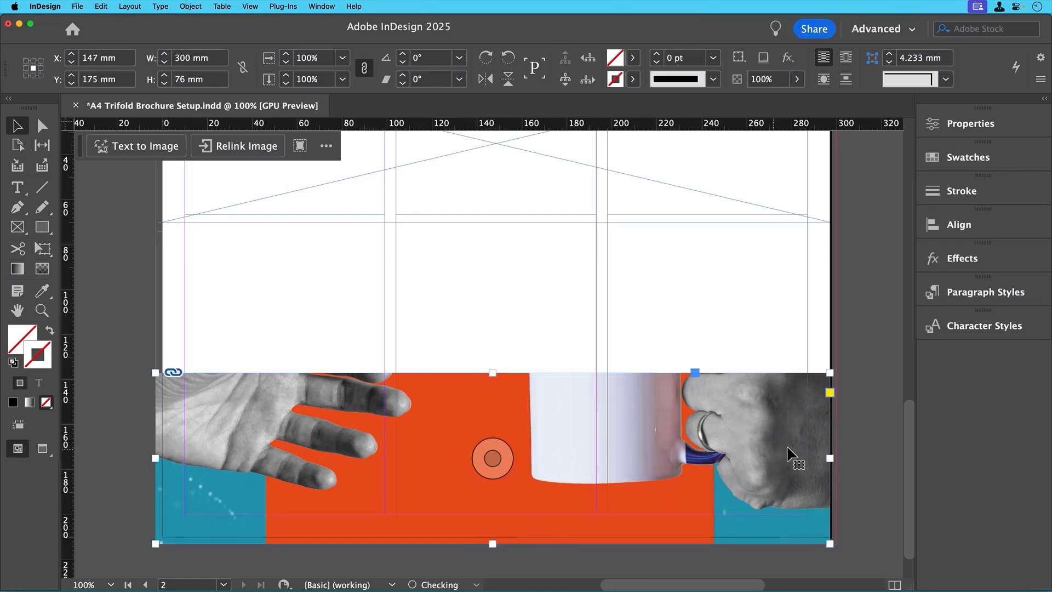
left_click_drag(830, 458, 836, 458)
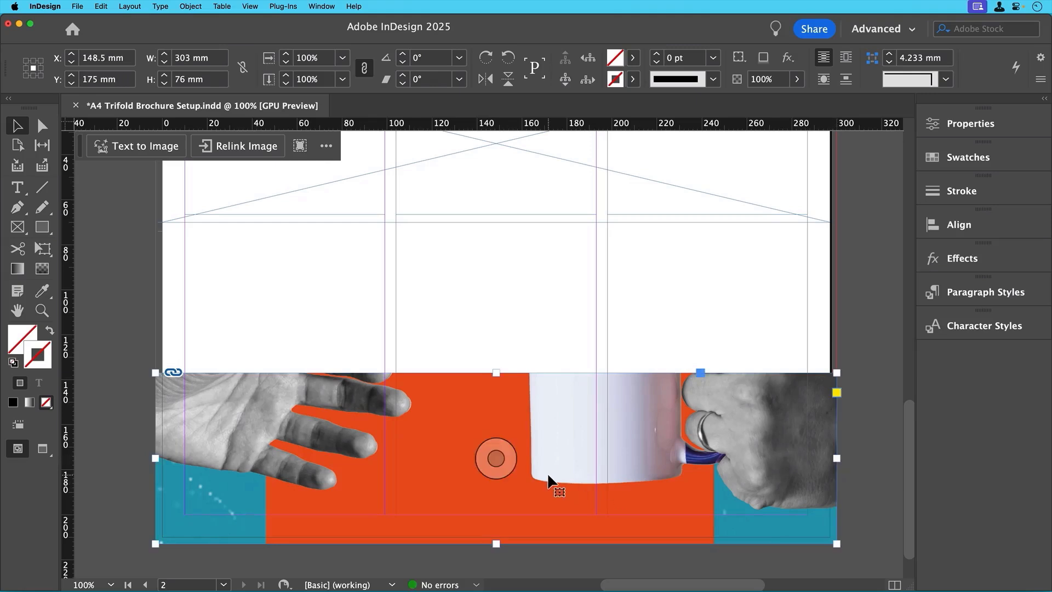
left_click(300, 147)
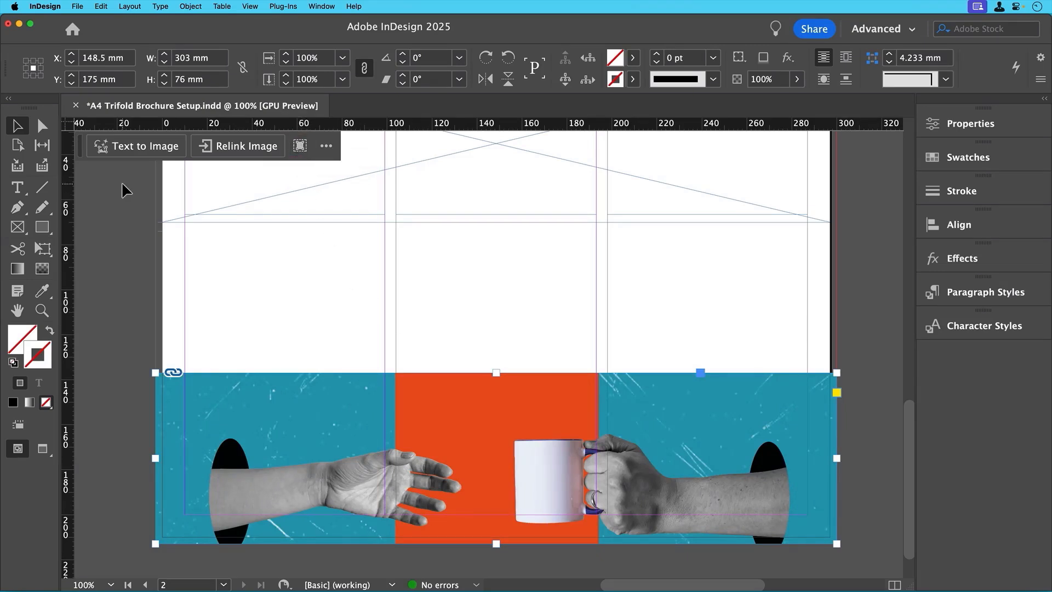
Step: Review the copy, selecting the left panel's top text frame and page 2's large top frame
scroll(247, 256, "up", 15)
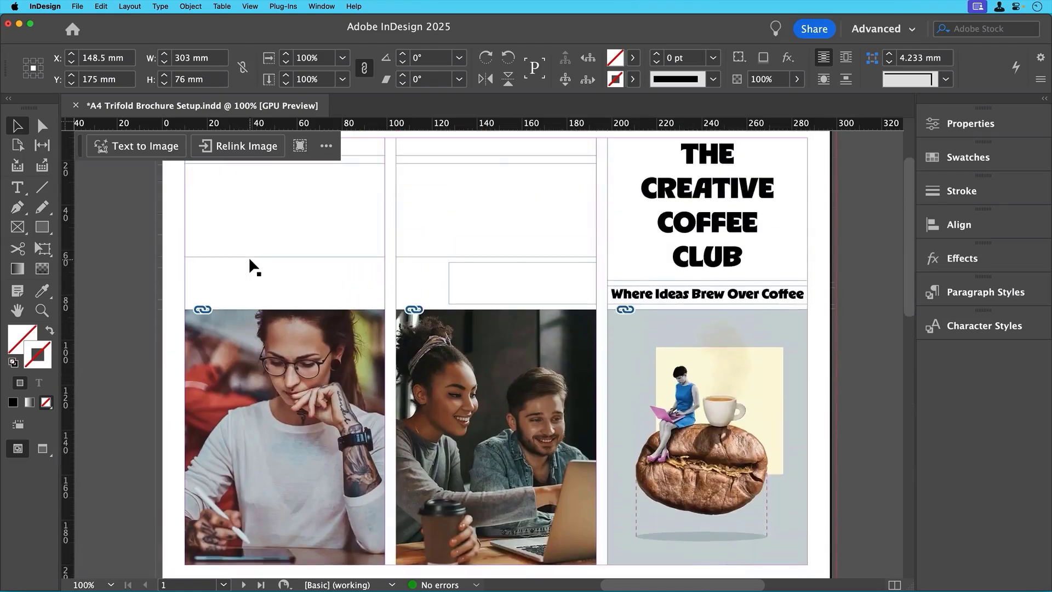
scroll(249, 256, "up", 3)
left_click(265, 211)
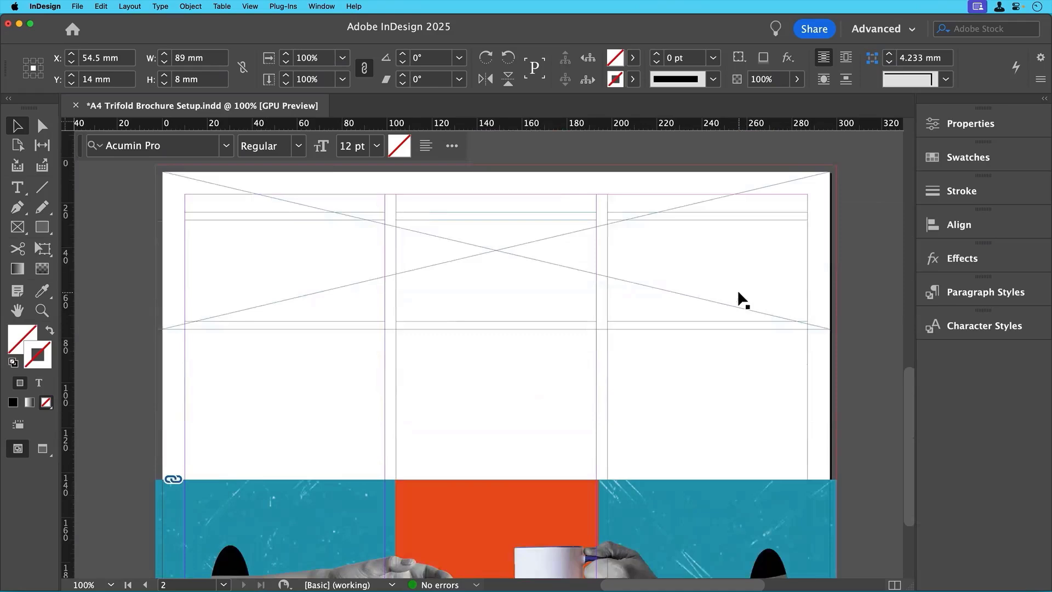
left_click(601, 211)
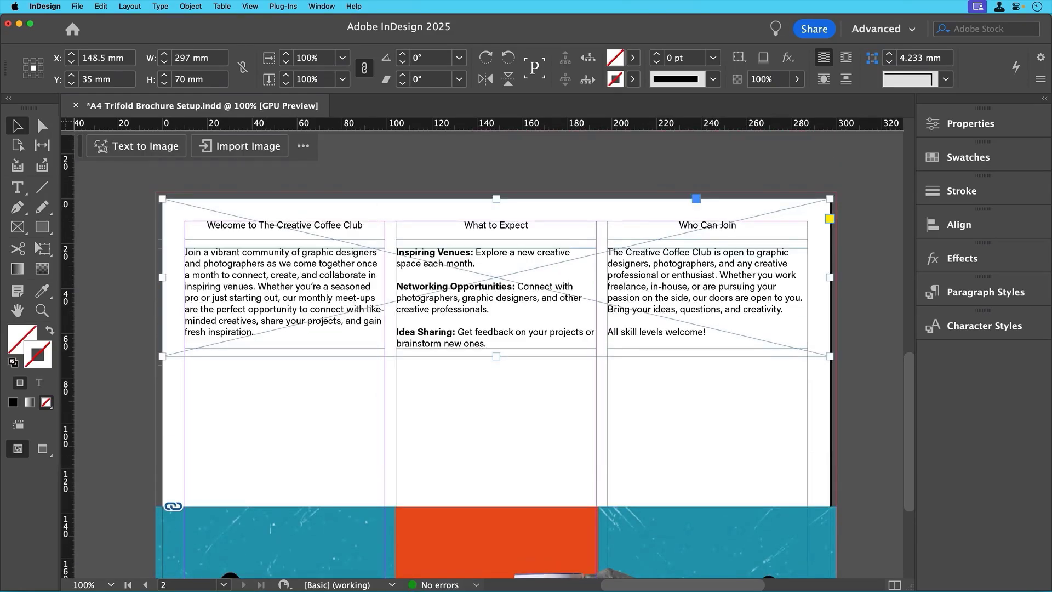
Step: Open the Stay Connected contact details frame for text editing
scroll(651, 260, "up", 2)
scroll(651, 261, "up", 15)
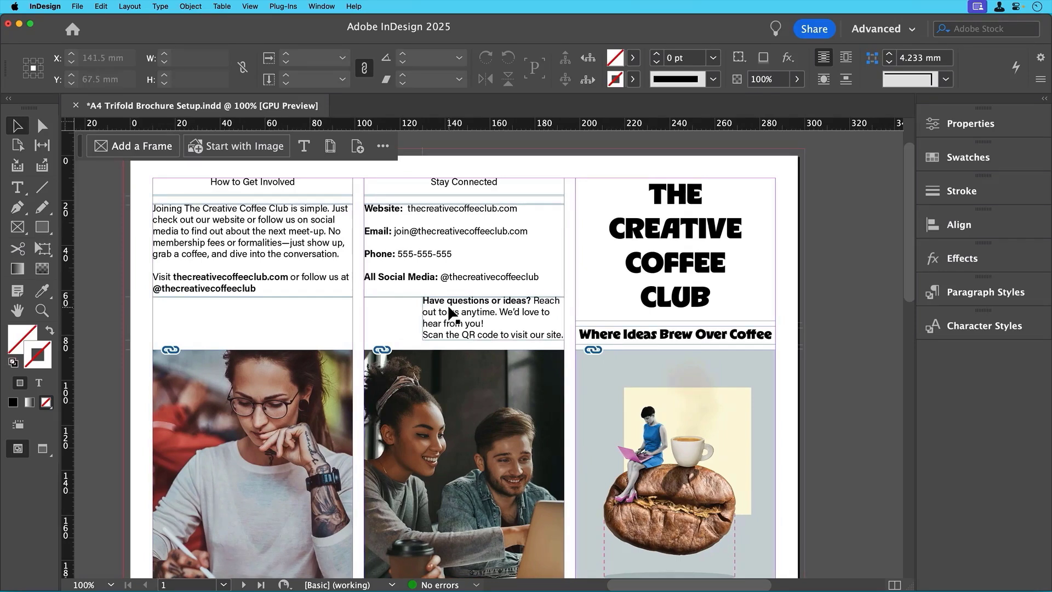
left_click(430, 234)
double_click(428, 232)
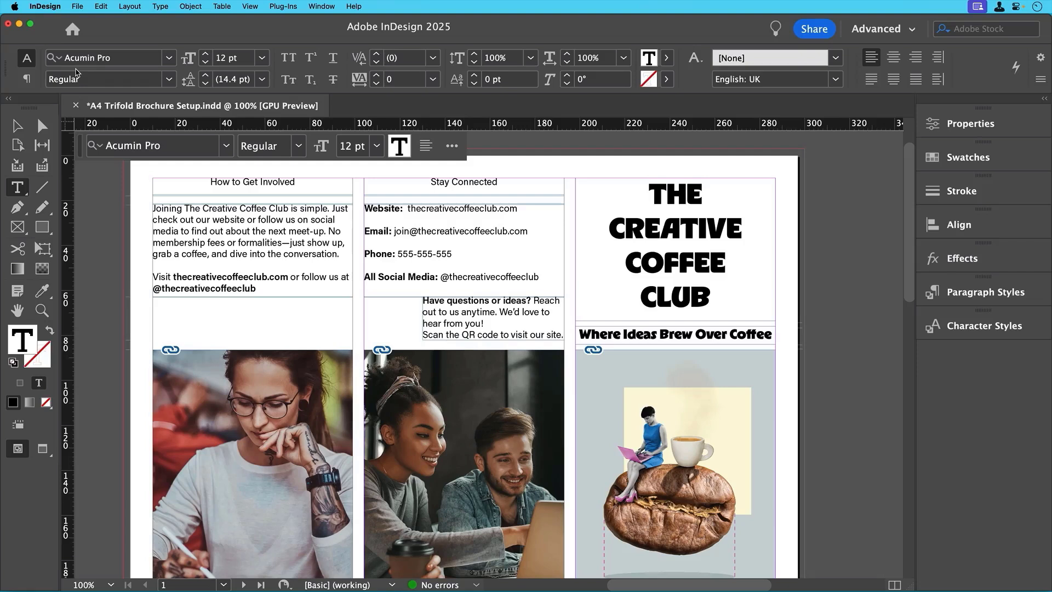
Step: Set the How to Get Involved heading in RL Aqva, then select the Stay Connected heading
scroll(219, 164, "down", 1)
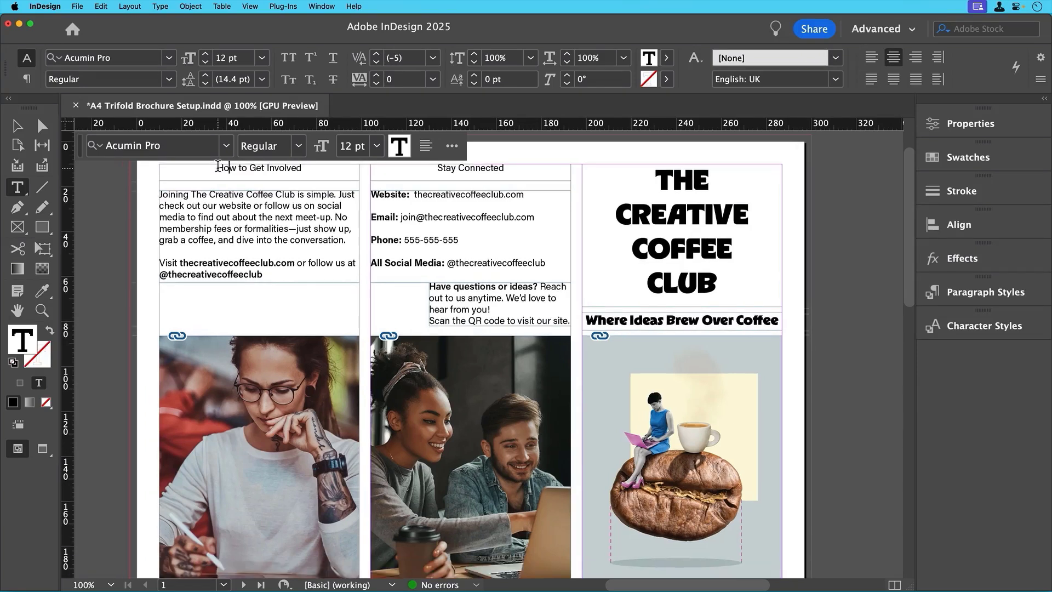
left_click_drag(217, 168, 302, 168)
left_click(173, 152)
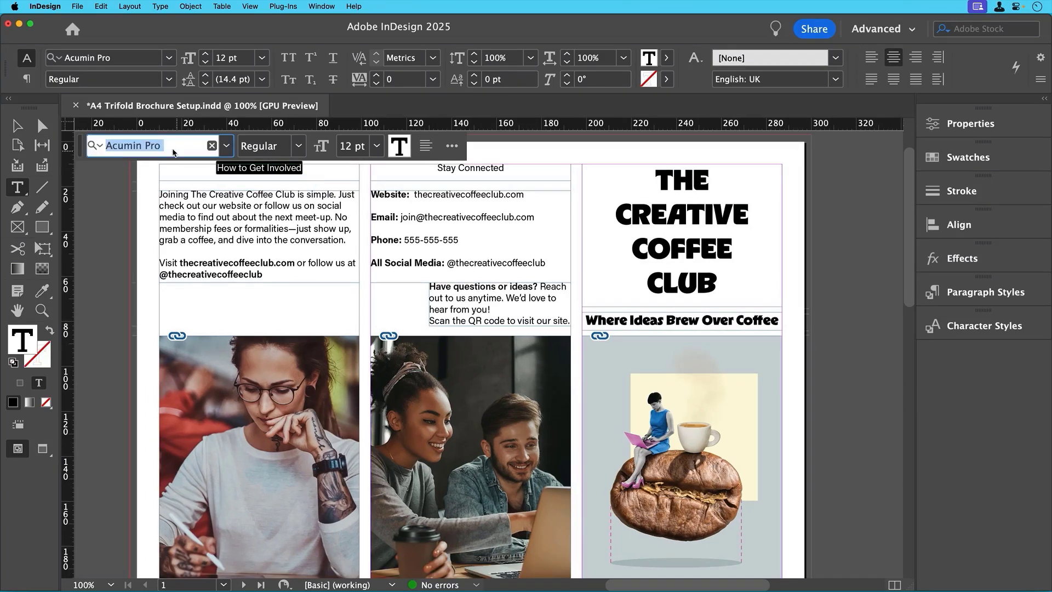
type("RL Aqva")
key("Return")
left_click_drag(505, 167, 437, 167)
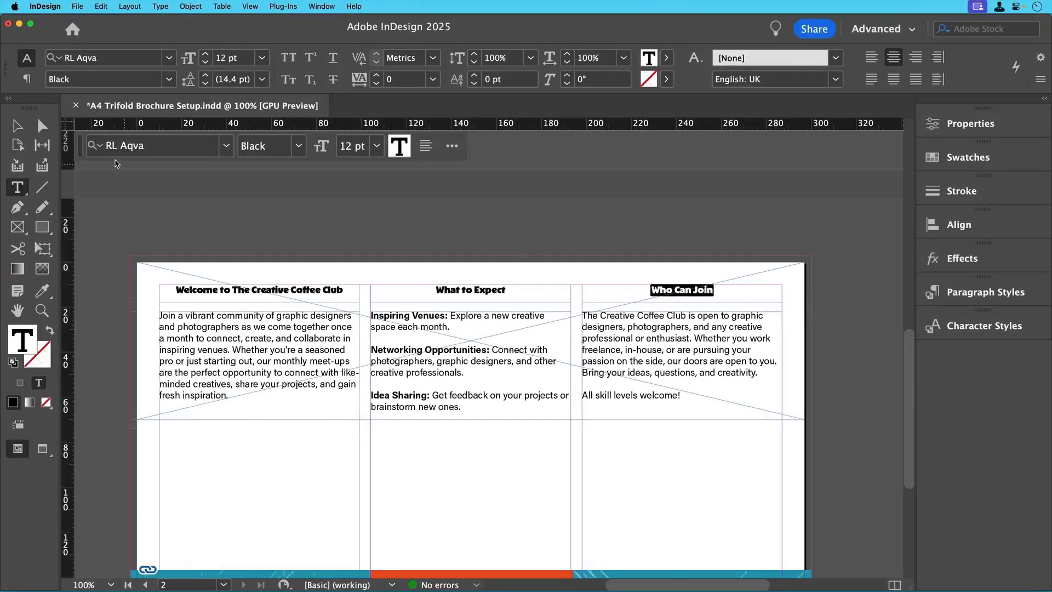
left_click(17, 125)
scroll(337, 326, "down", 4)
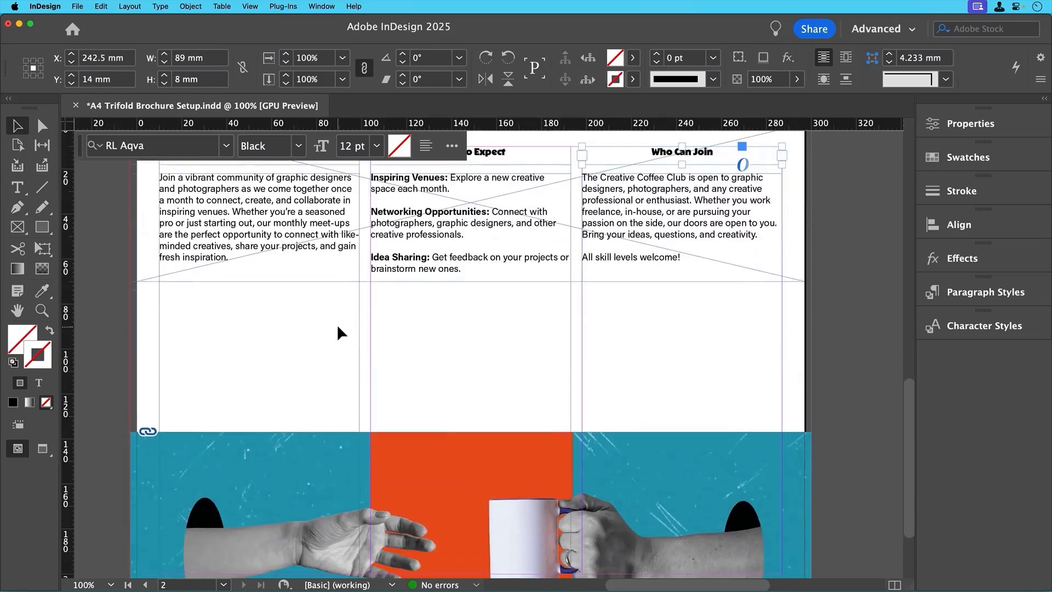
scroll(337, 326, "up", 10)
scroll(336, 327, "up", 10)
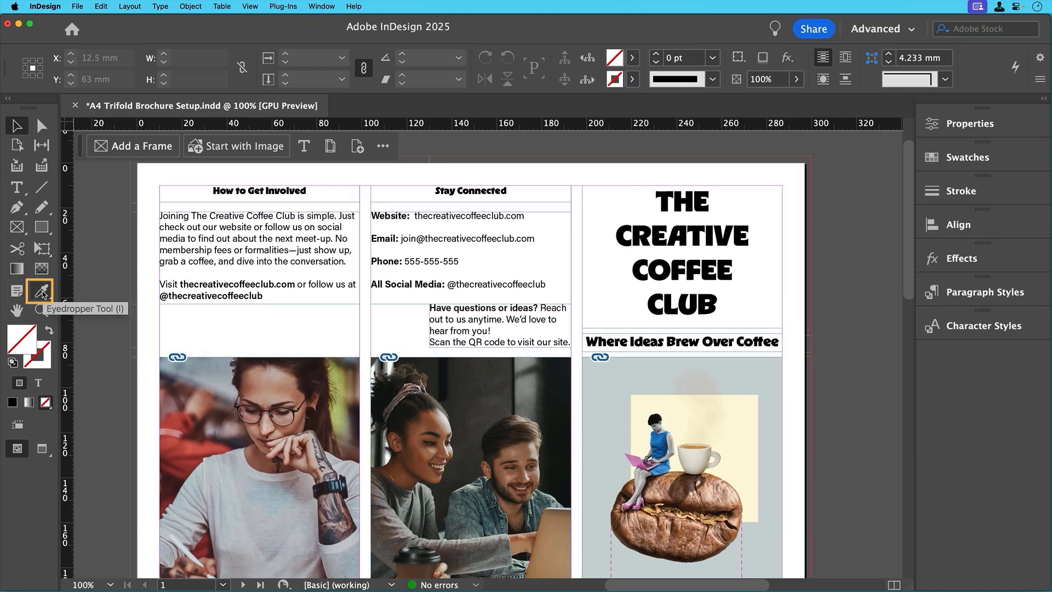
Step: Sample a colour theme from the coffee illustration with the Colour Theme Tool
left_click(43, 294)
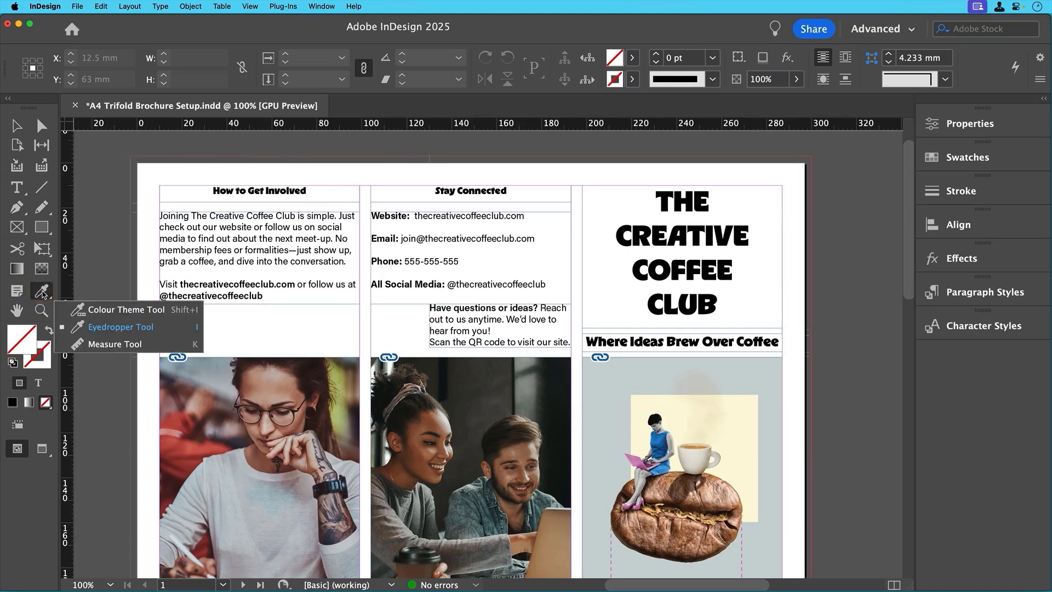
left_click(126, 310)
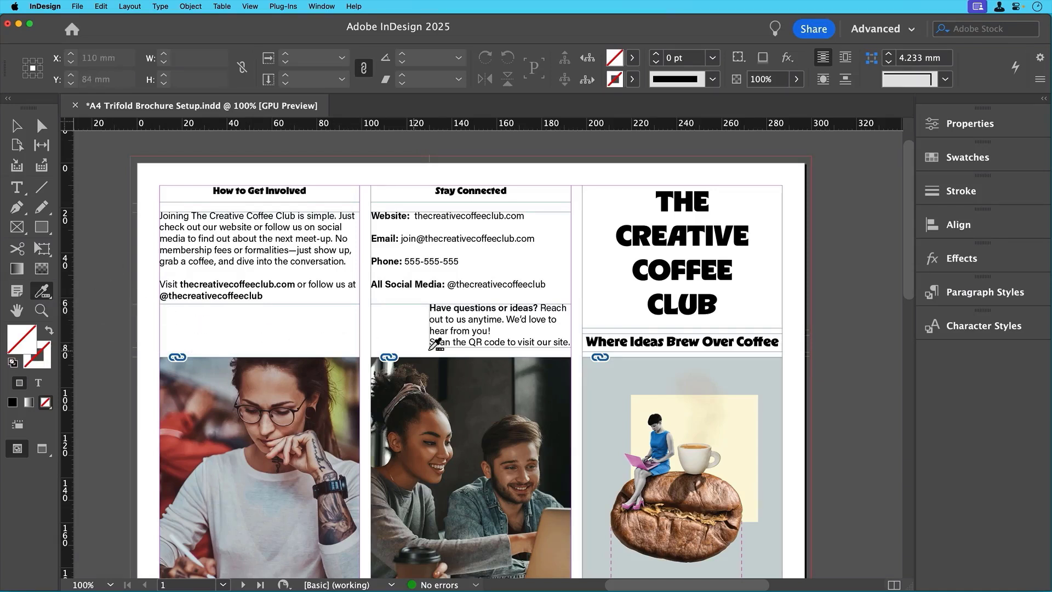
left_click(678, 409)
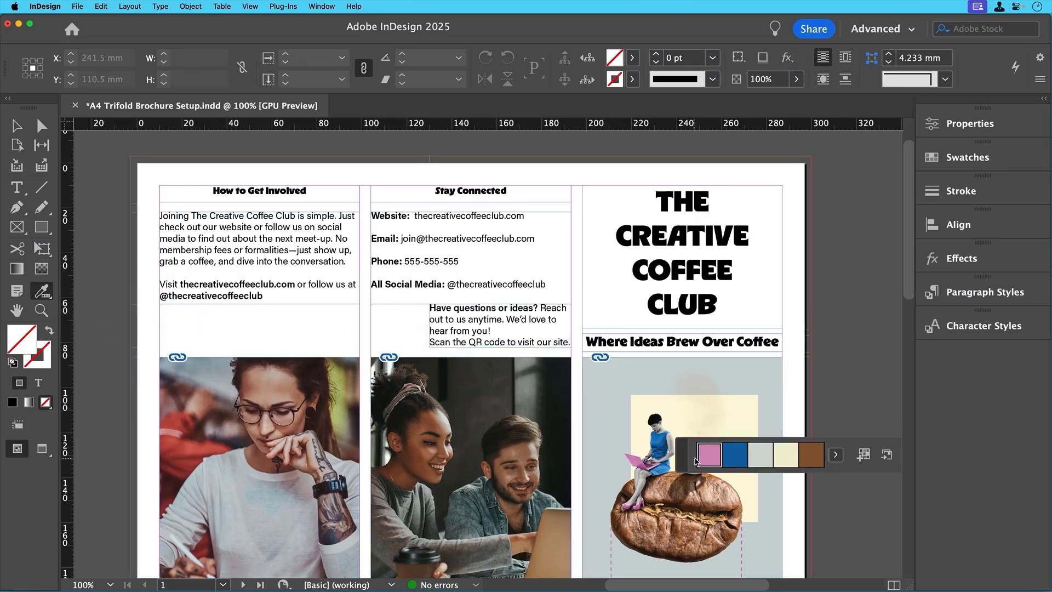
left_click_drag(692, 458, 164, 162)
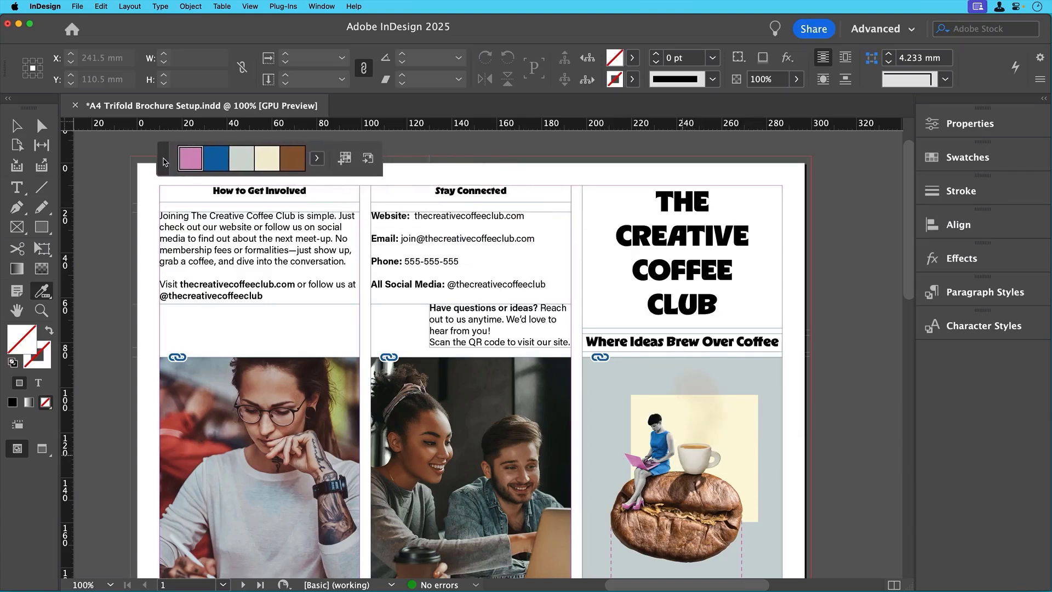
Step: Add the sampled theme to Swatches as the Colourful_Theme group and expand it
left_click(344, 160)
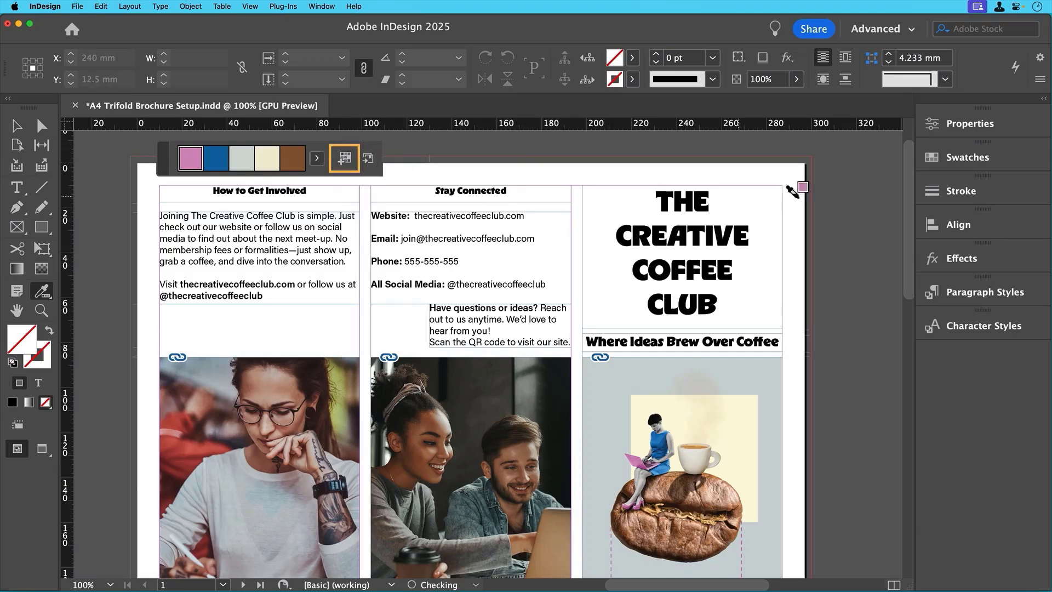
left_click(967, 157)
left_click_drag(871, 144, 850, 149)
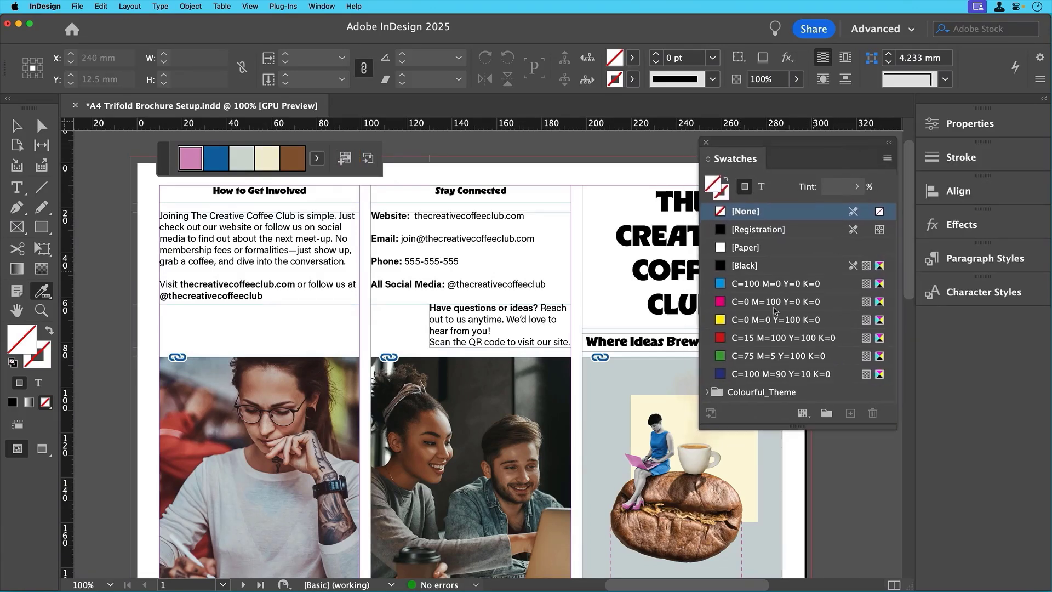
left_click(707, 392)
left_click_drag(751, 154, 943, 148)
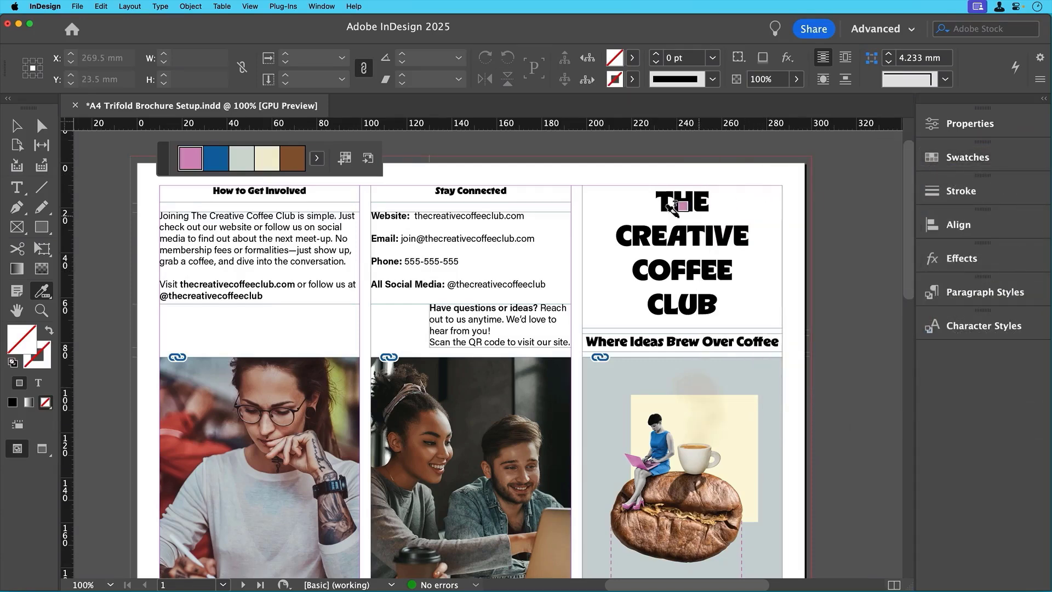
Step: Colour THE CREATIVE COFFEE CLUB title with the brown Colourful_Theme swatch
left_click(17, 128)
left_click(17, 187)
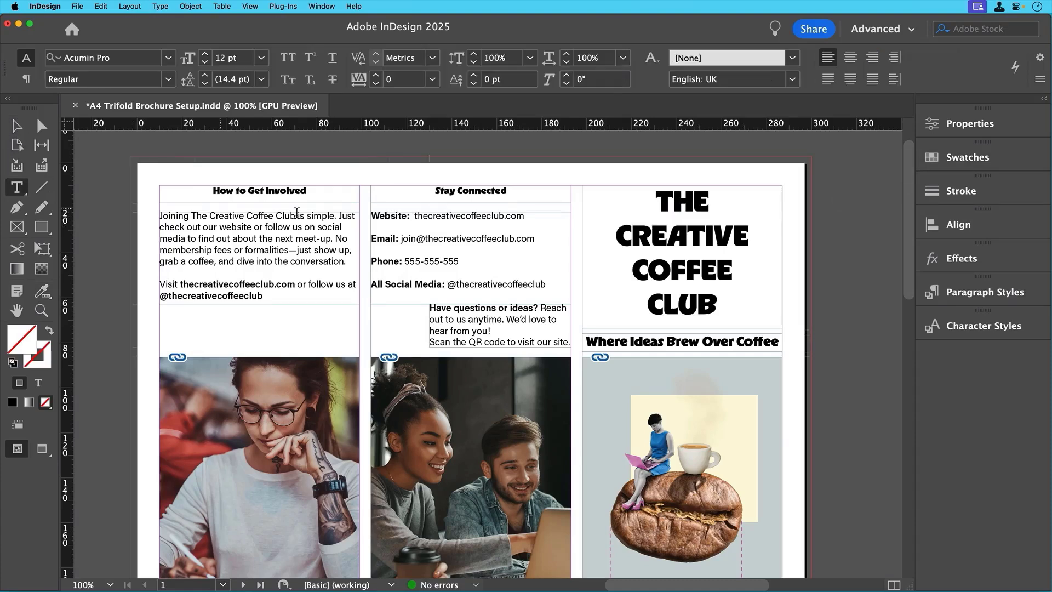
left_click_drag(655, 201, 717, 307)
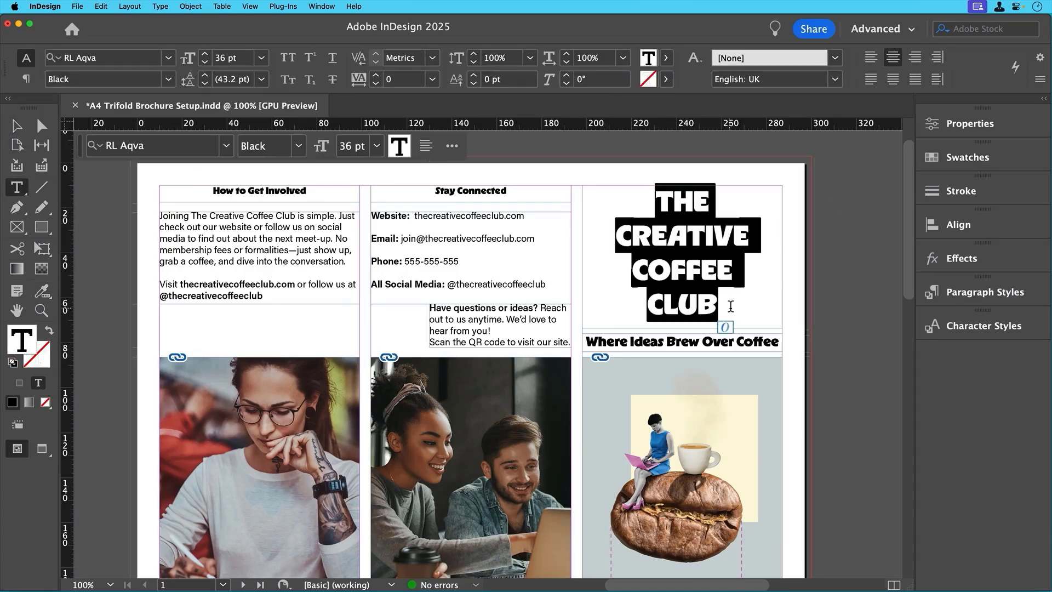
left_click(938, 159)
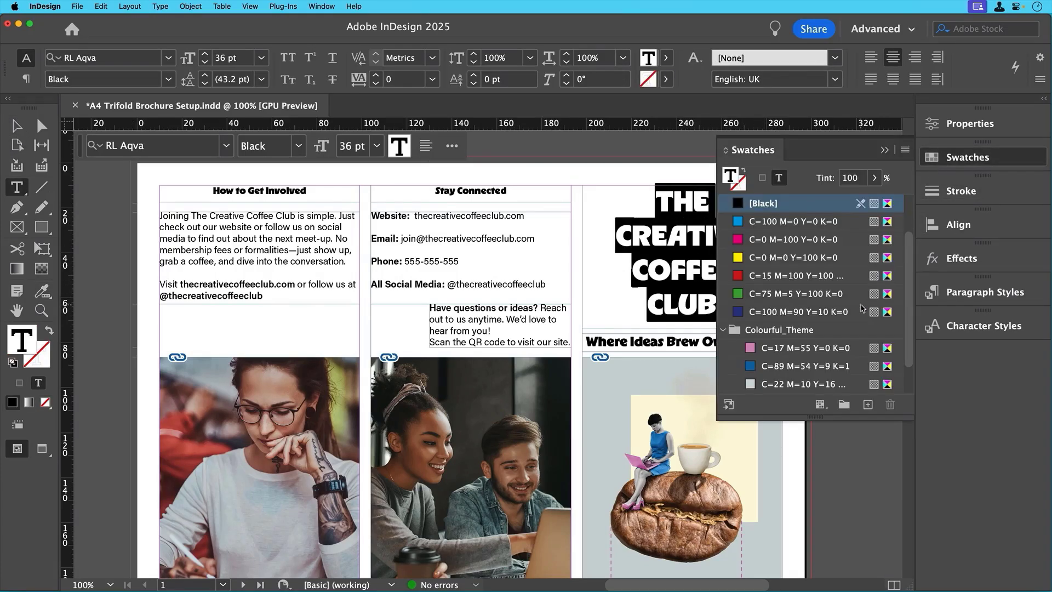
scroll(862, 307, "down", 2)
left_click(779, 385)
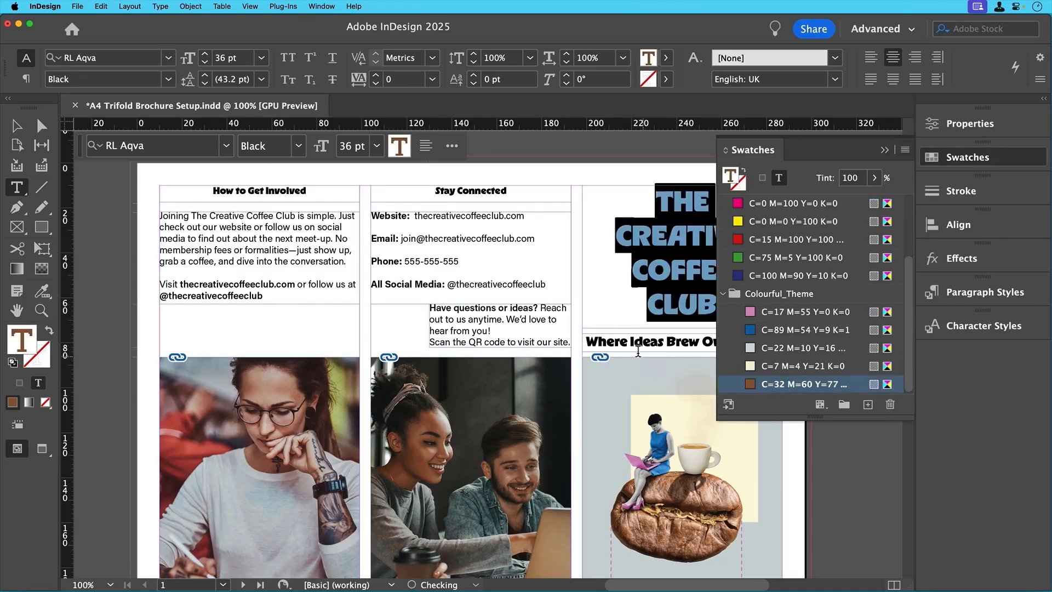
Step: Colour the Where Ideas Brew Over Coffee tagline with the pink theme swatch
left_click_drag(586, 340, 818, 344)
left_click(818, 348)
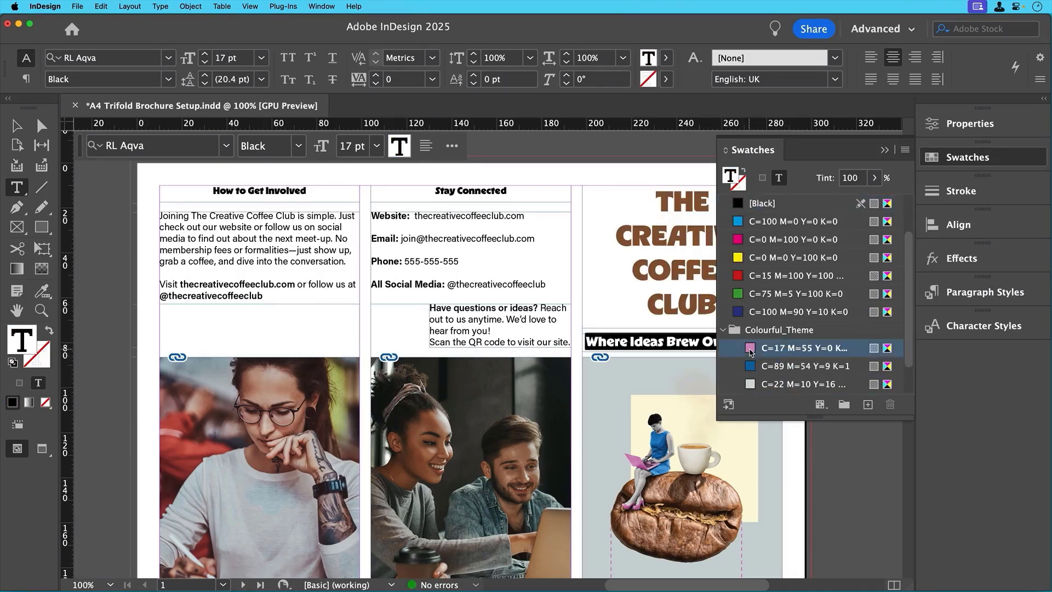
left_click(884, 150)
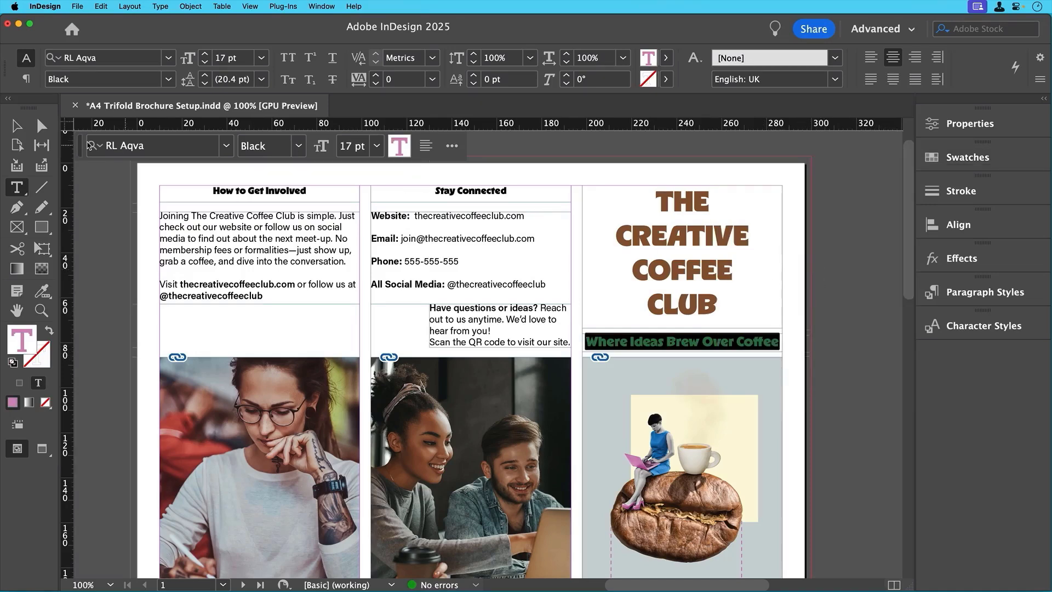
key("Escape")
left_click(823, 269)
scroll(823, 269, "down", 5)
Step: Fill the frame across page 2's top with the blue C=89 M=54 Y=9 K=1 swatch
scroll(823, 270, "down", 10)
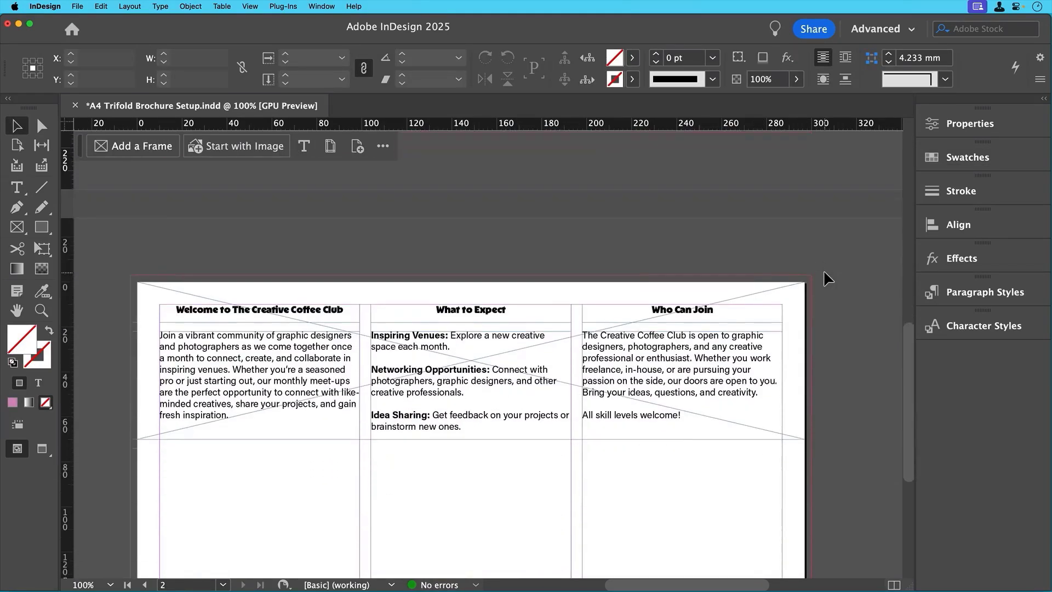
left_click(803, 235)
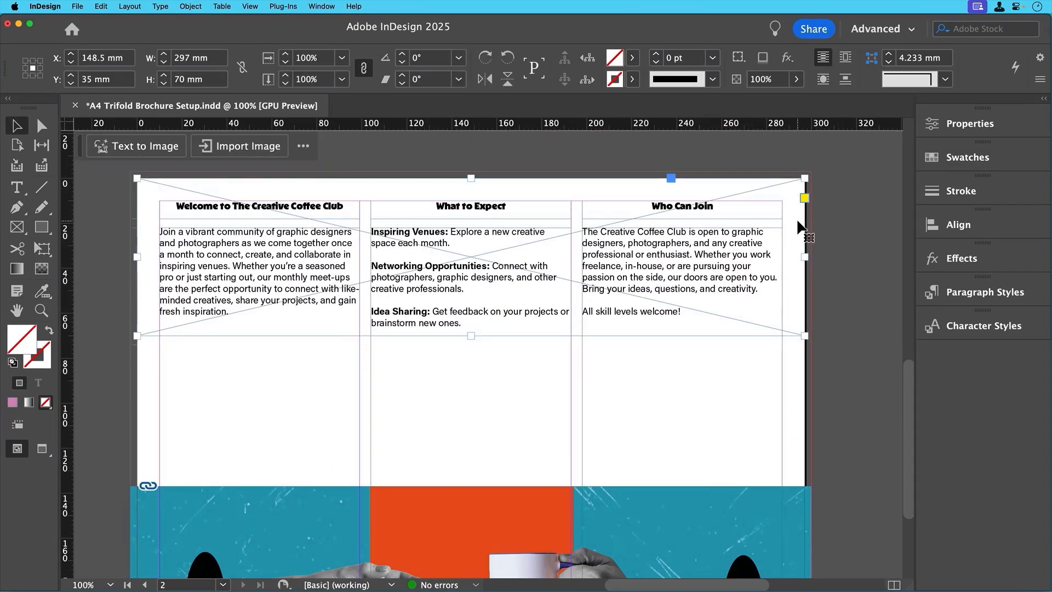
left_click(960, 159)
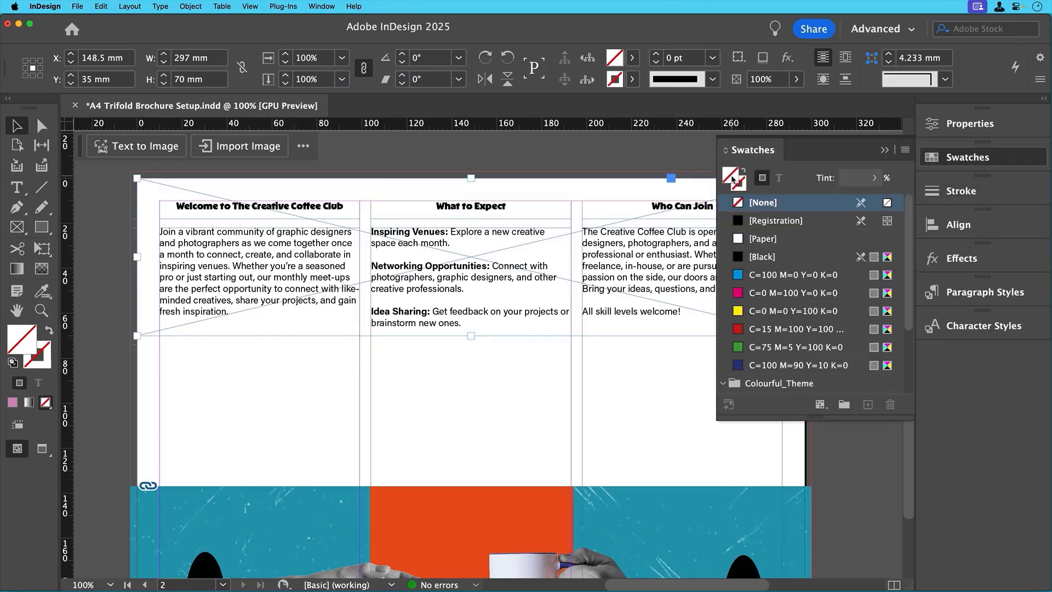
scroll(763, 313, "down", 5)
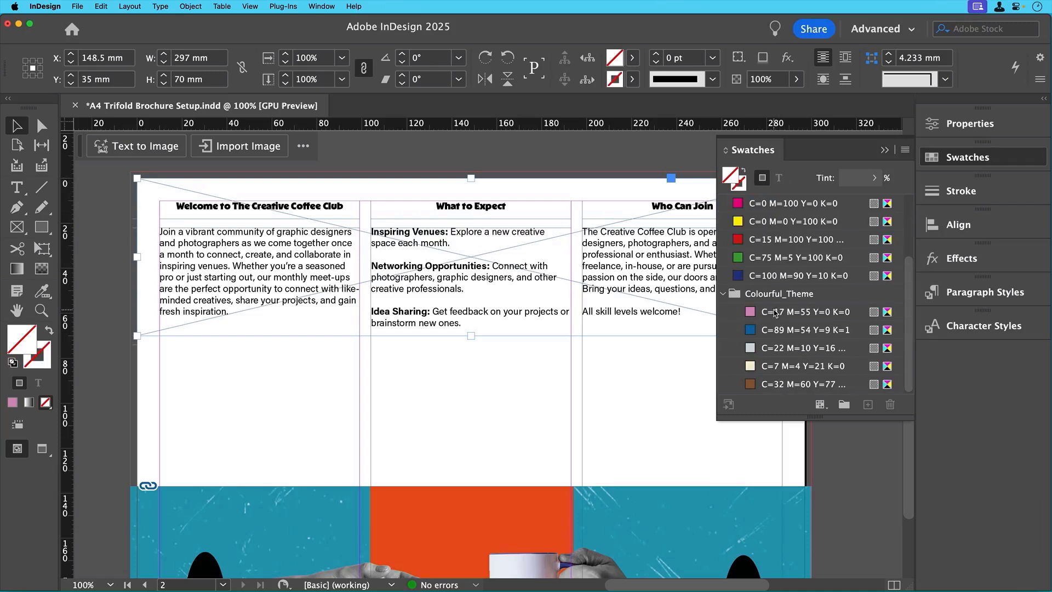
left_click(752, 330)
left_click(884, 149)
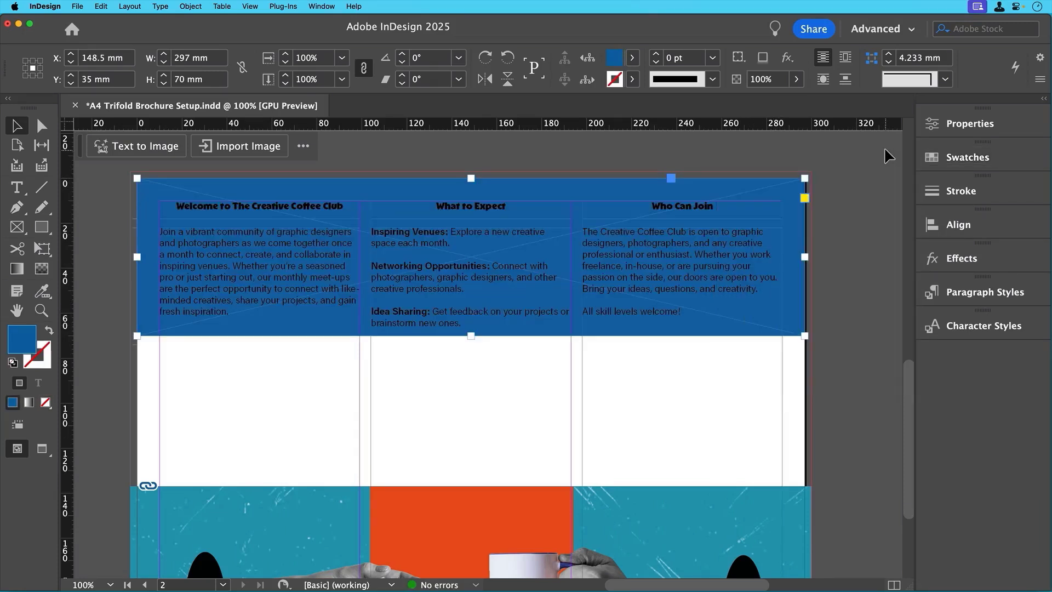
left_click(90, 180)
Step: Stretch the blue band's left, top and right edges into the bleed (303 × 73 mm)
left_click(150, 207)
left_click_drag(137, 257, 132, 256)
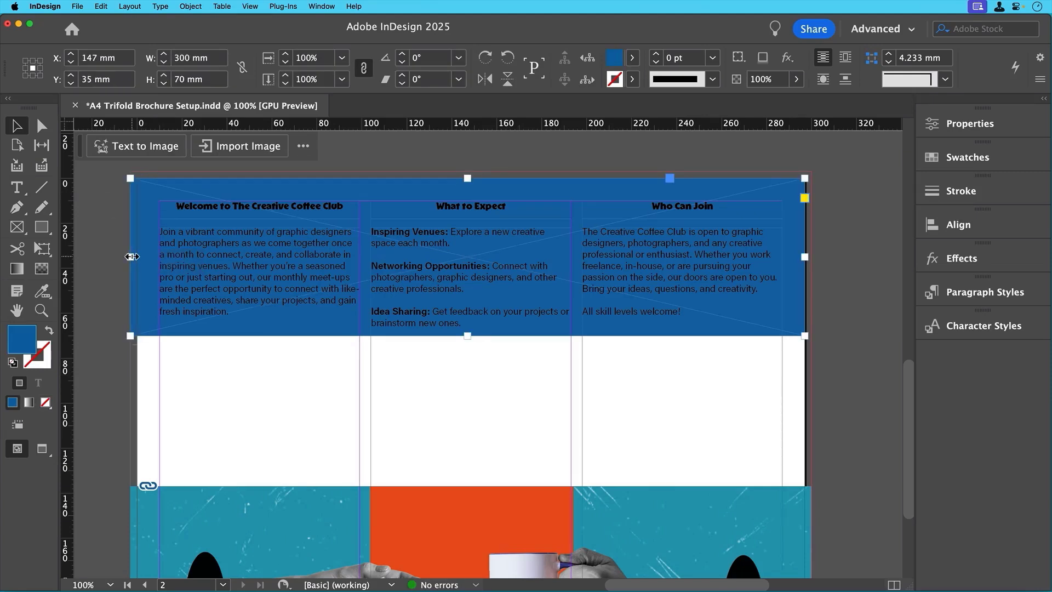
left_click_drag(466, 177, 466, 171)
left_click_drag(804, 254, 811, 254)
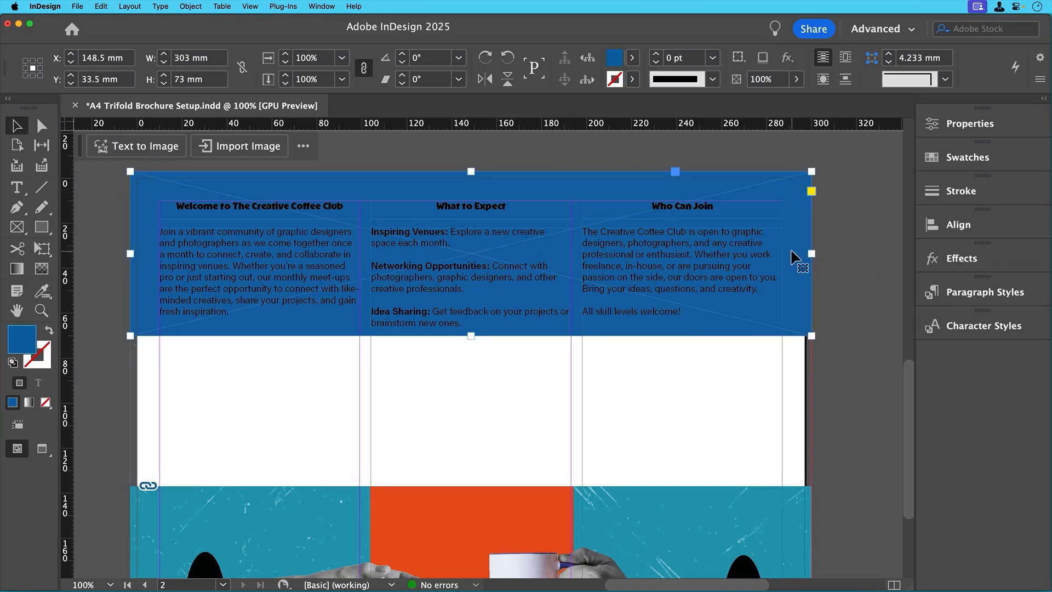
left_click(97, 184)
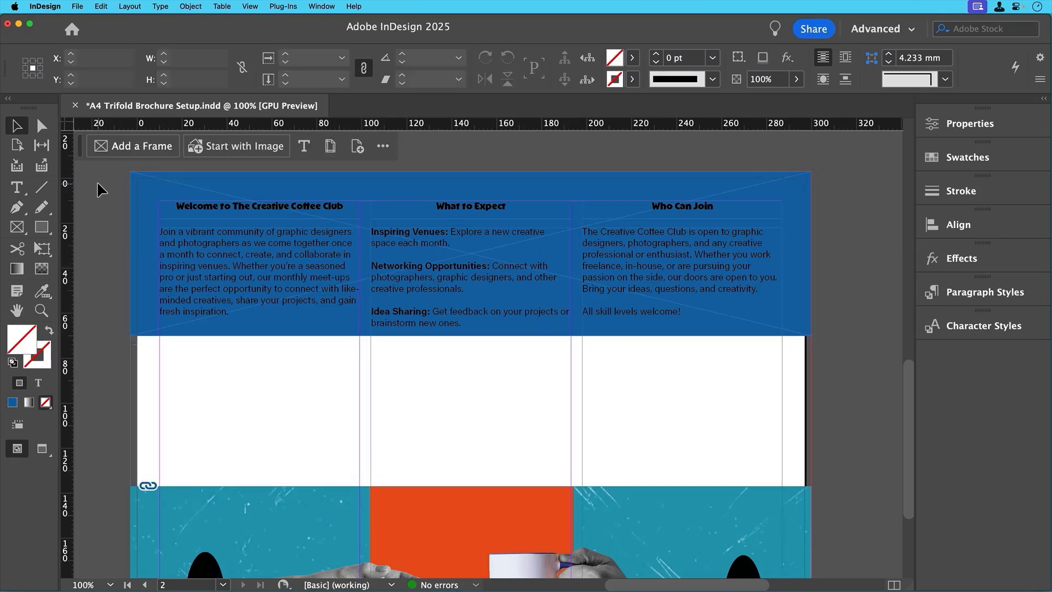
Step: Apply [Paper] white to the Welcome and What to Expect headings on page 2
left_click(245, 210)
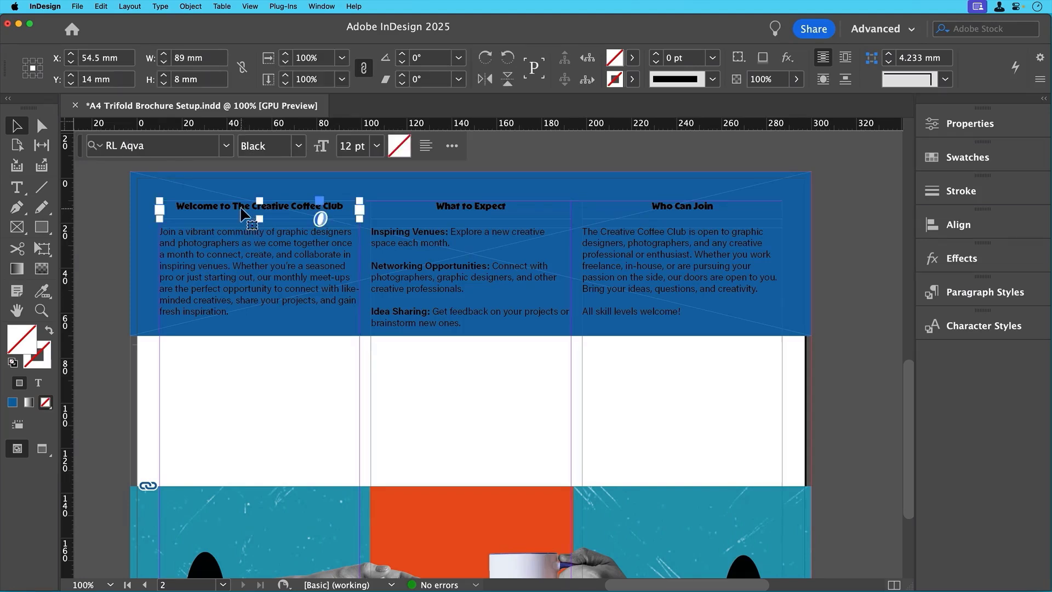
double_click(184, 213)
left_click_drag(175, 207, 345, 207)
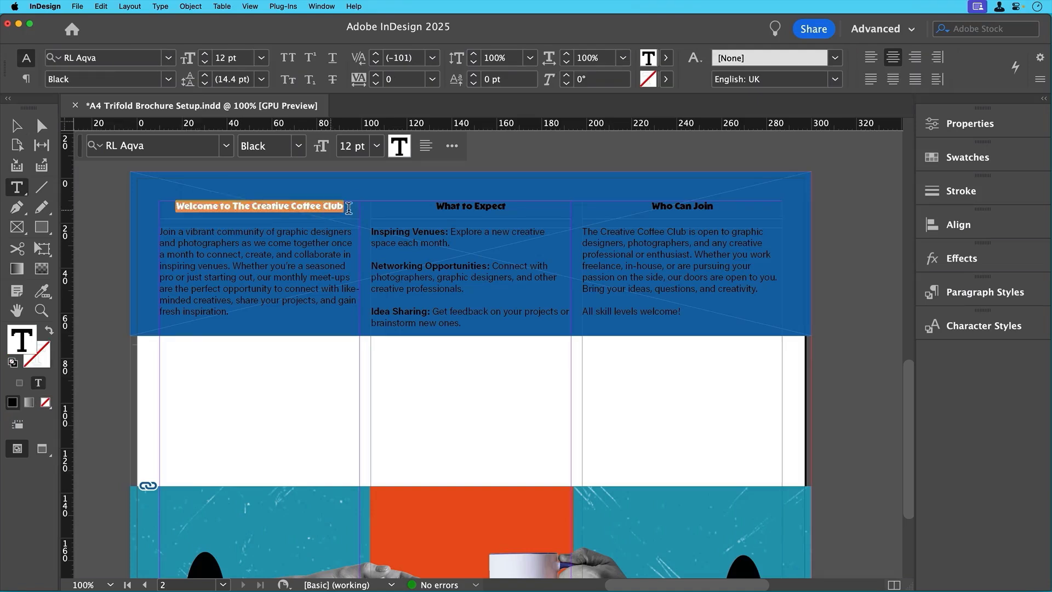
left_click(957, 159)
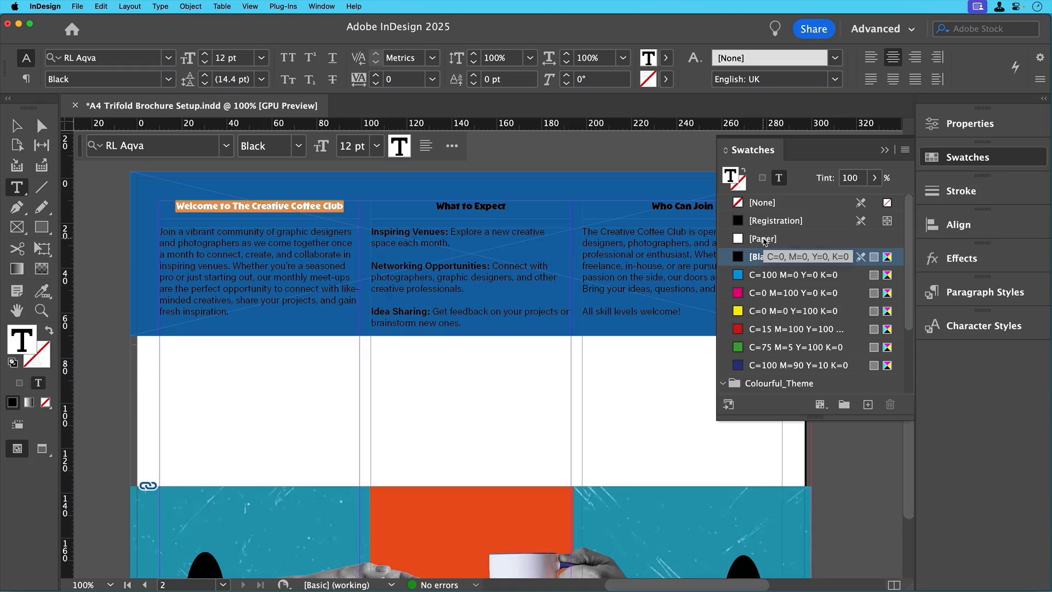
left_click(763, 238)
left_click_drag(436, 206, 505, 206)
left_click(764, 238)
left_click_drag(652, 206, 713, 206)
left_click(763, 239)
Step: Make the body text in all three page-2 columns [Paper] white
left_click_drag(160, 231, 229, 312)
left_click(763, 238)
left_click_drag(371, 231, 461, 324)
left_click(763, 238)
left_click_drag(582, 230, 685, 315)
left_click(764, 238)
key("Escape")
key("super+shift+a")
Step: Colour the Welcome, What to Expect and Who Can Join headings cream (C=7 M=4 Y=21 K=0)
double_click(192, 211)
left_click_drag(175, 206, 343, 206)
left_click(937, 157)
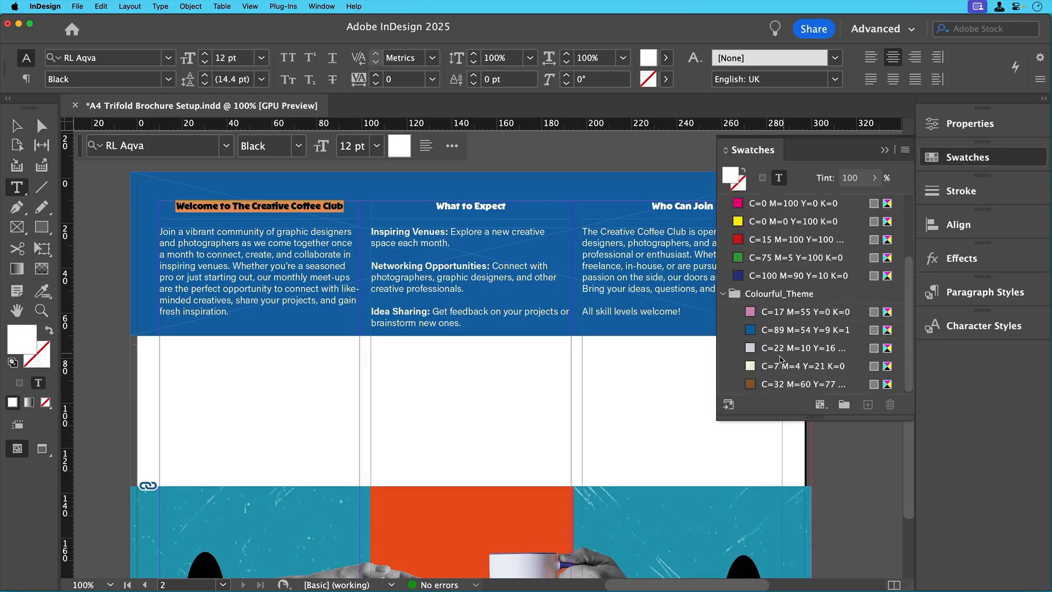
left_click(770, 366)
left_click_drag(436, 206, 513, 212)
scroll(811, 329, "down", 3)
left_click(770, 366)
left_click_drag(652, 206, 740, 207)
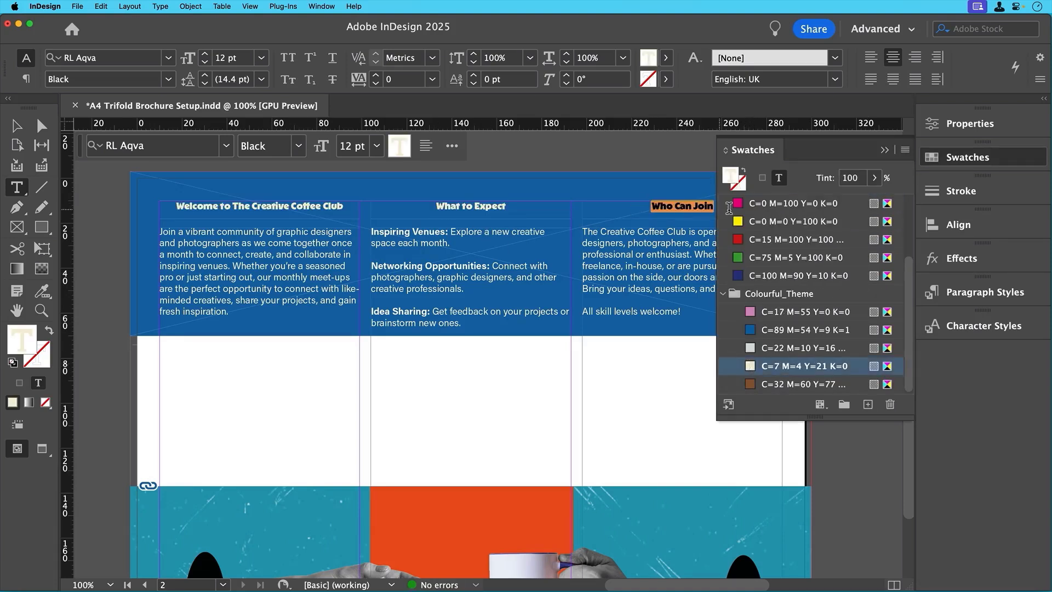
scroll(811, 329, "down", 3)
left_click(769, 366)
key("Escape")
left_click(97, 188)
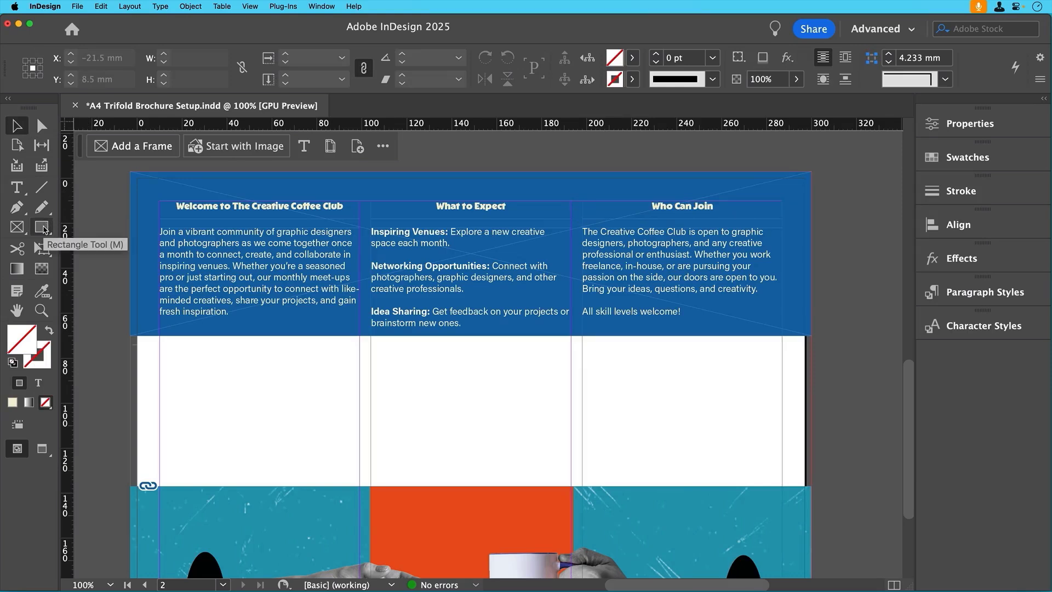
Step: Draw a circle with the Ellipse tool and centre it in the middle panel
left_click_drag(44, 230, 101, 267)
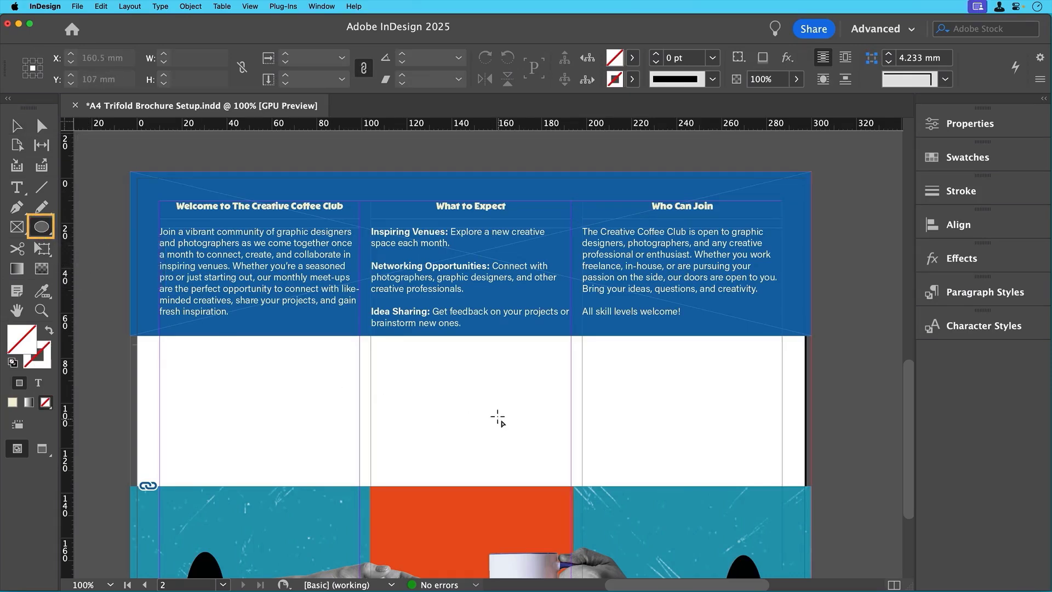
left_click_drag(423, 361, 543, 470)
key("v")
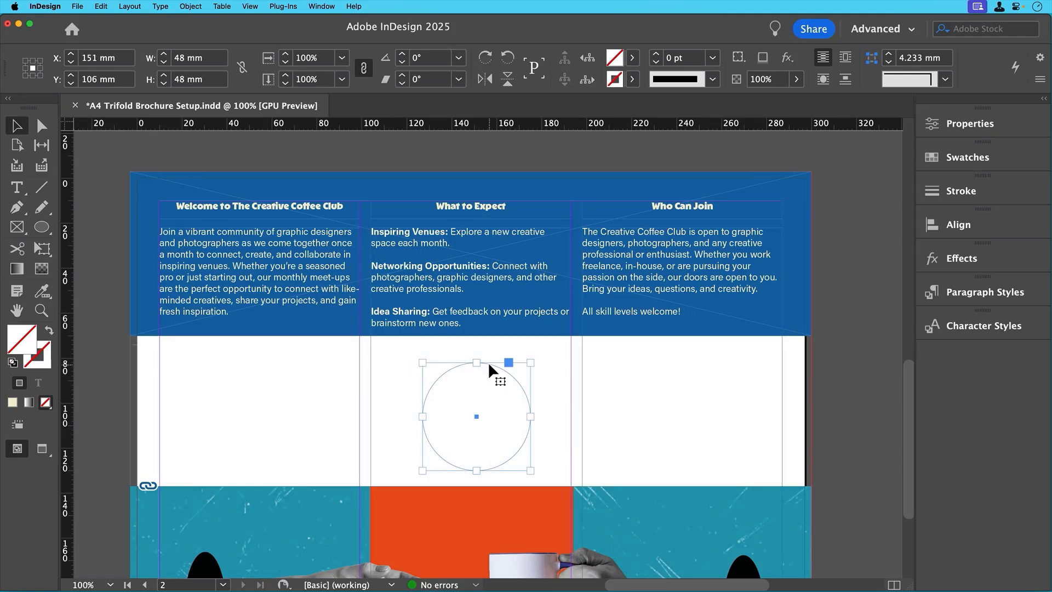
left_click_drag(489, 366, 480, 354)
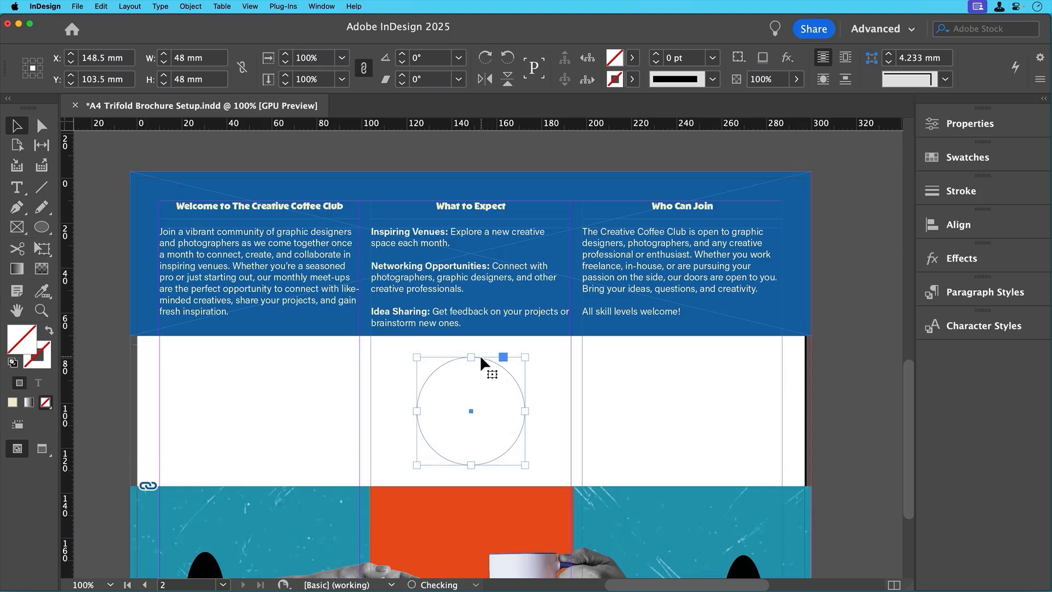
Step: Place AdobeStock_915553579.jpeg into the circle and apply Content-aware Fit
left_click(77, 8)
left_click(93, 171)
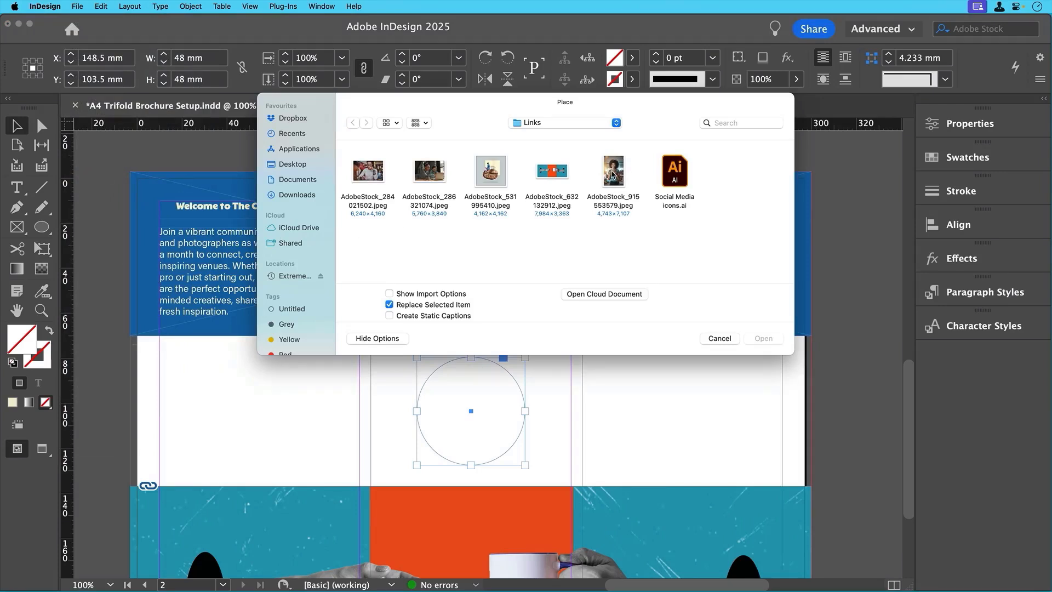
left_click(611, 173)
left_click(763, 338)
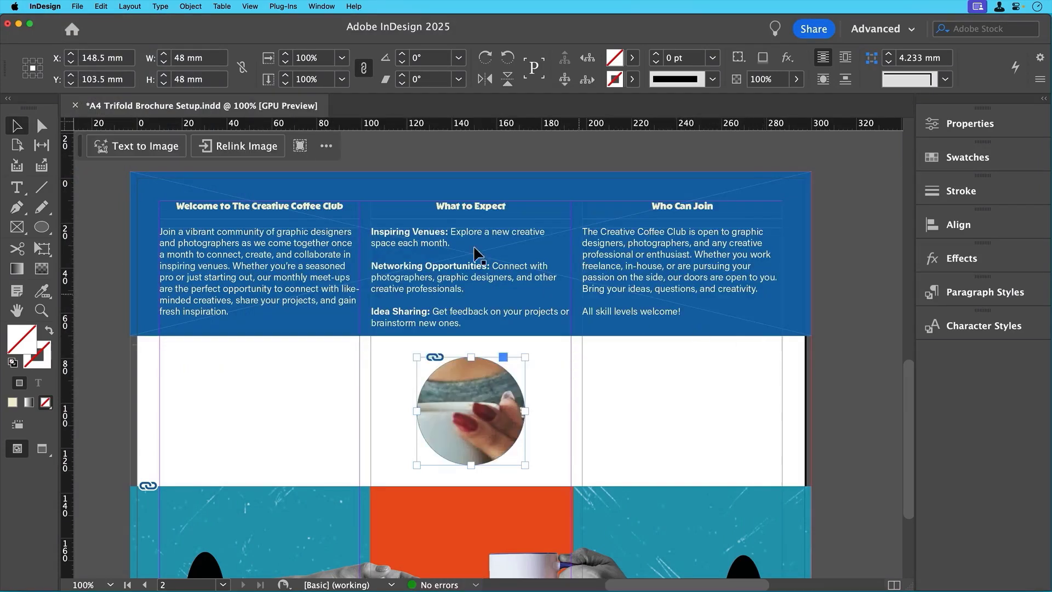
left_click(300, 146)
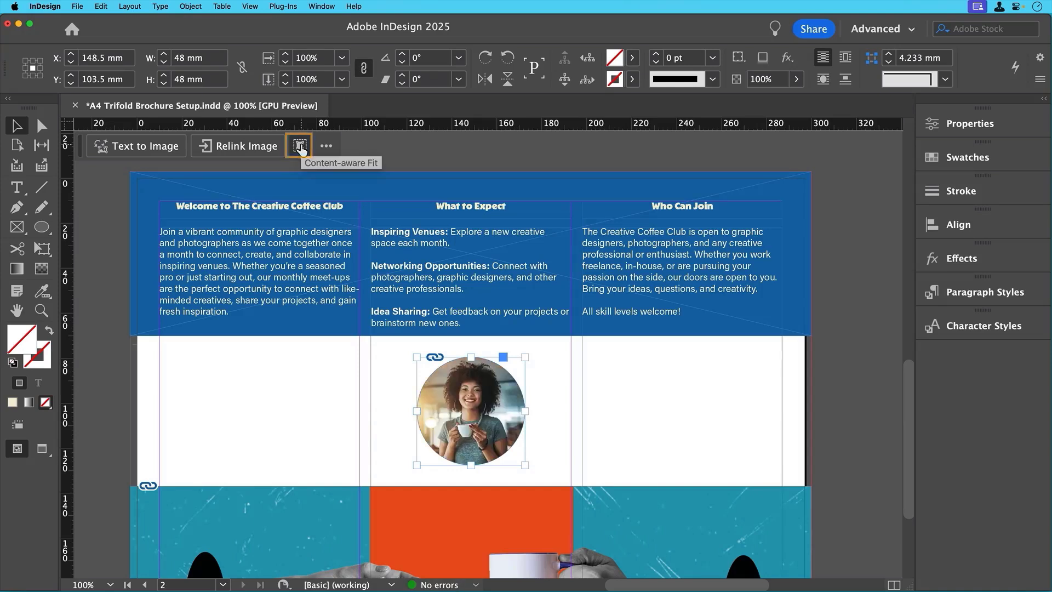
key("Escape")
Step: Outline the circular photo frame with the theme's pink swatch
left_click(470, 378)
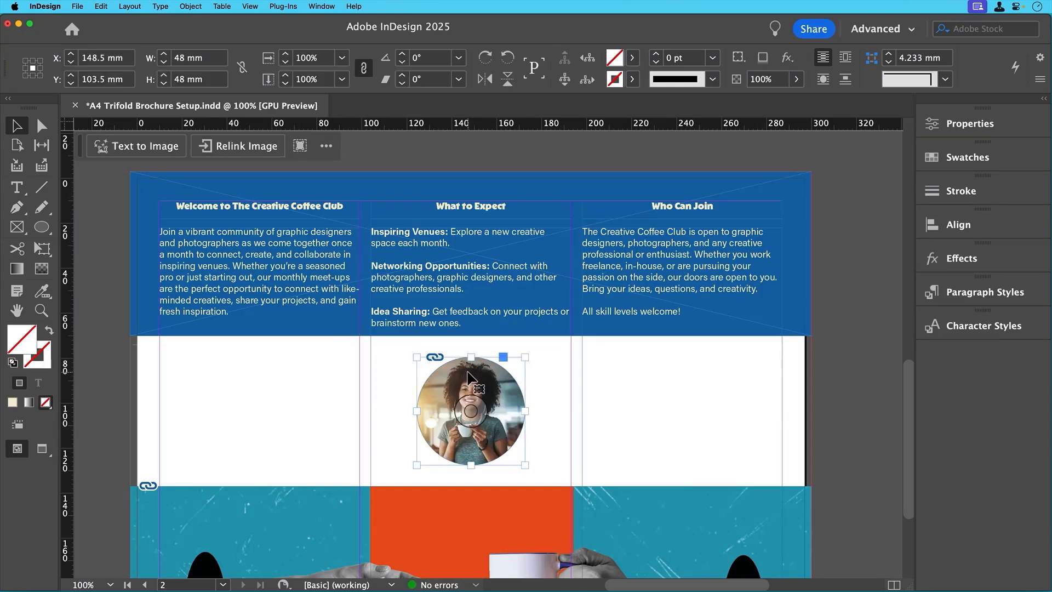
left_click(947, 159)
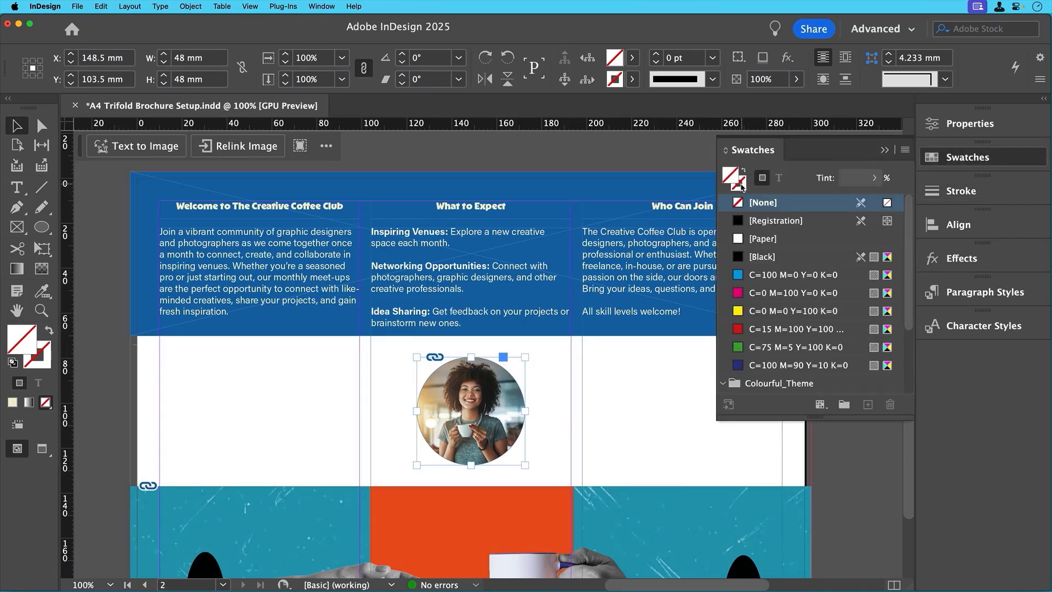
scroll(756, 307, "down", 5)
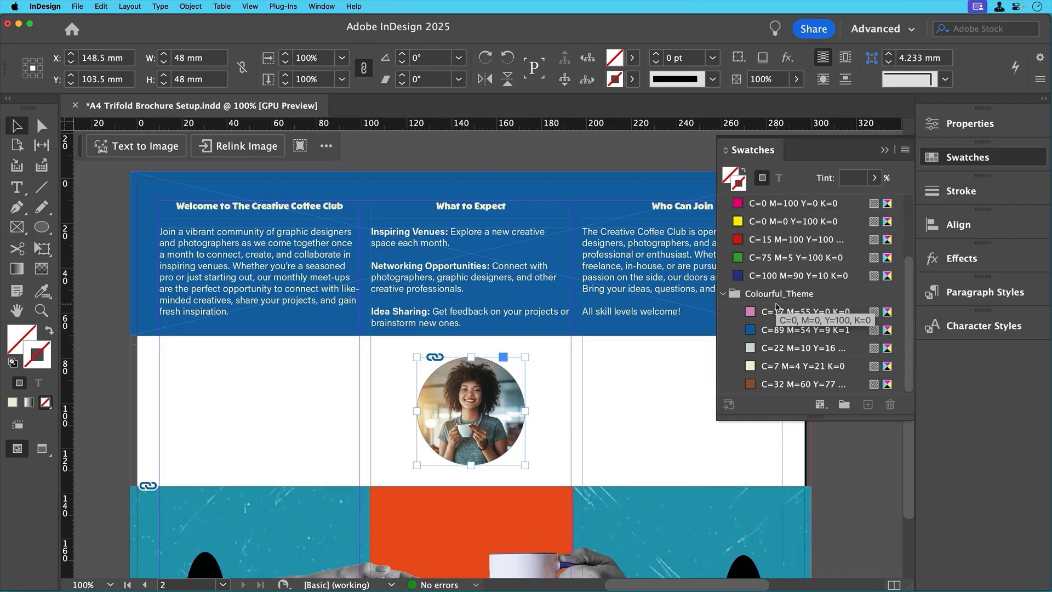
left_click(756, 311)
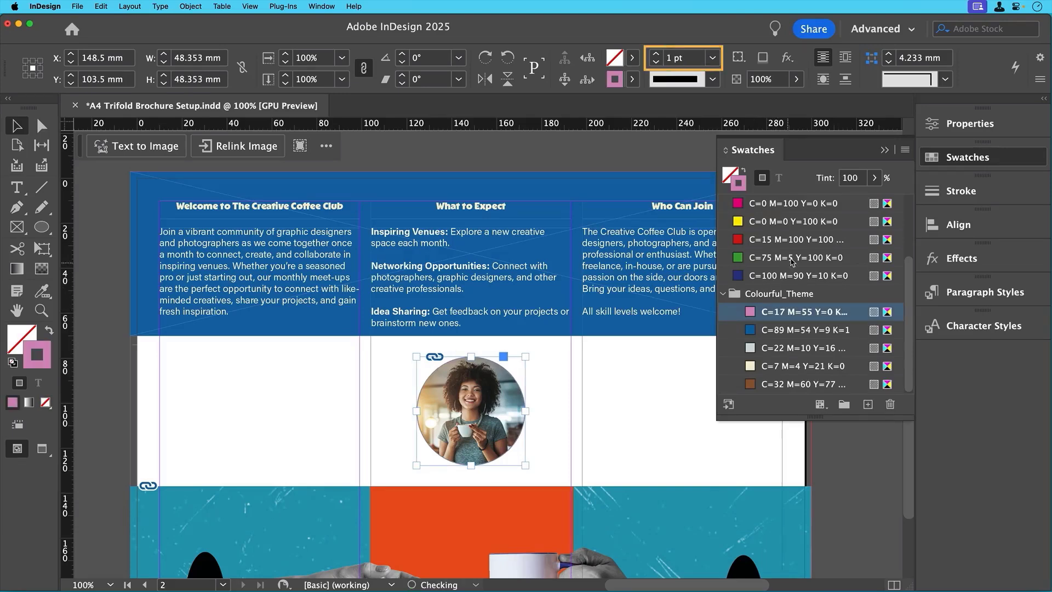
left_click(643, 368)
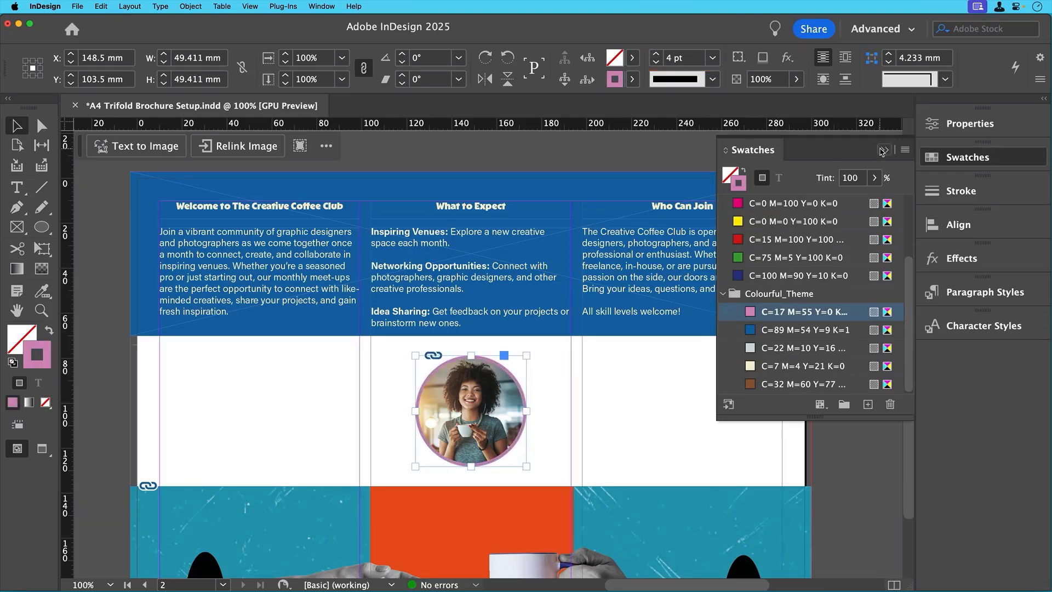
Step: Give the right-panel coffee bean frame a 4 pt brown Colourful_Theme stroke
scroll(641, 363, "up", 10)
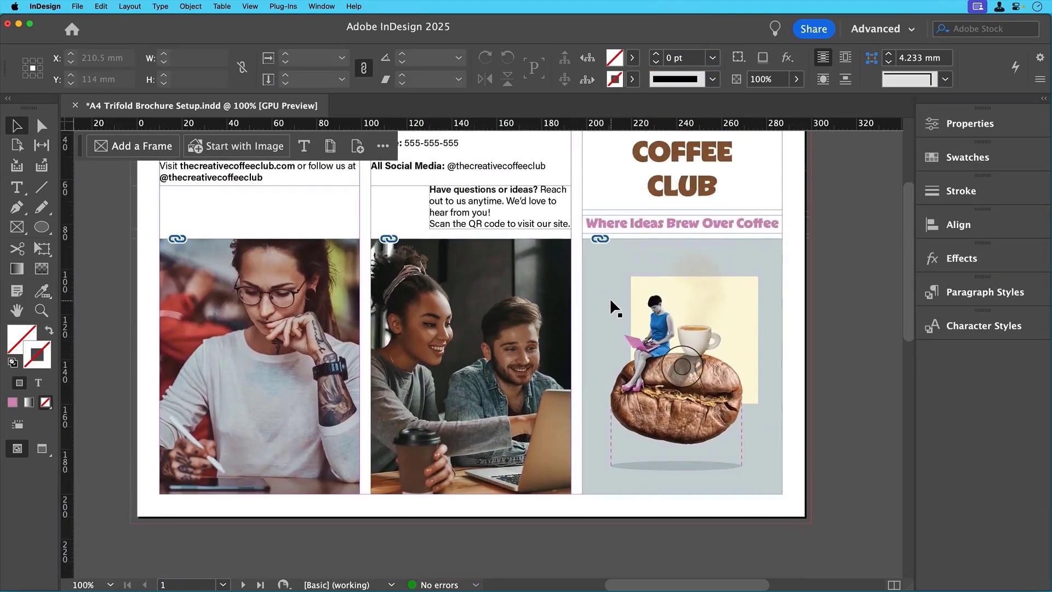
left_click(610, 297)
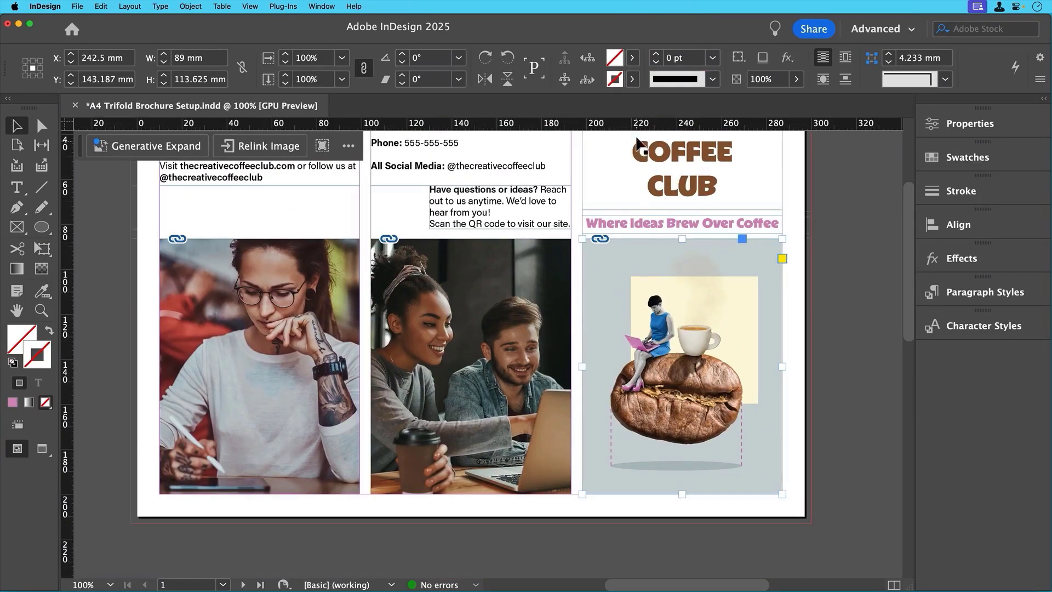
left_click(633, 79)
scroll(548, 219, "down", 3)
left_click(521, 271)
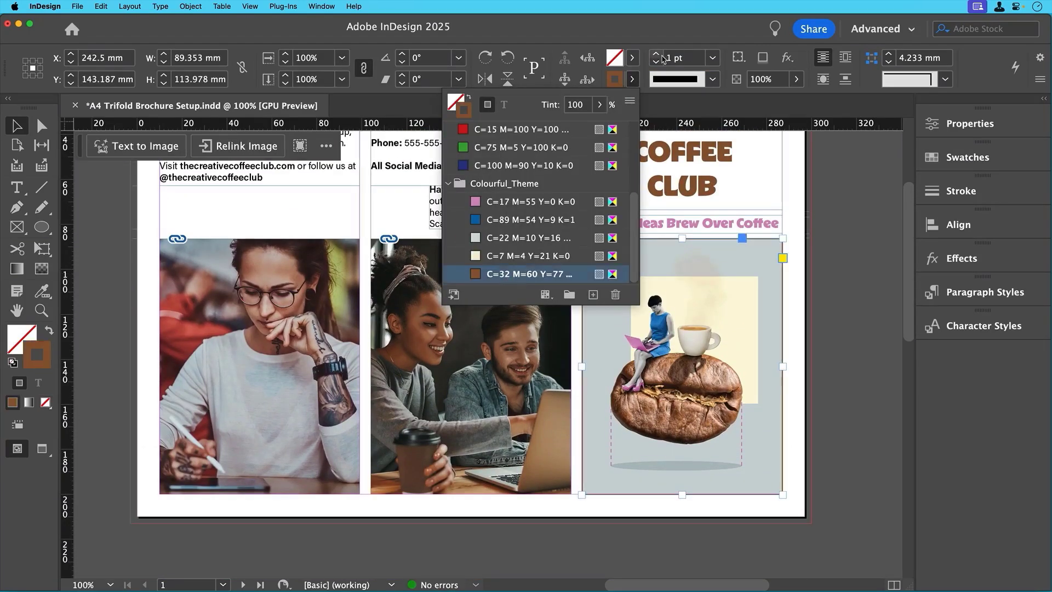
left_click(656, 55)
left_click(101, 185)
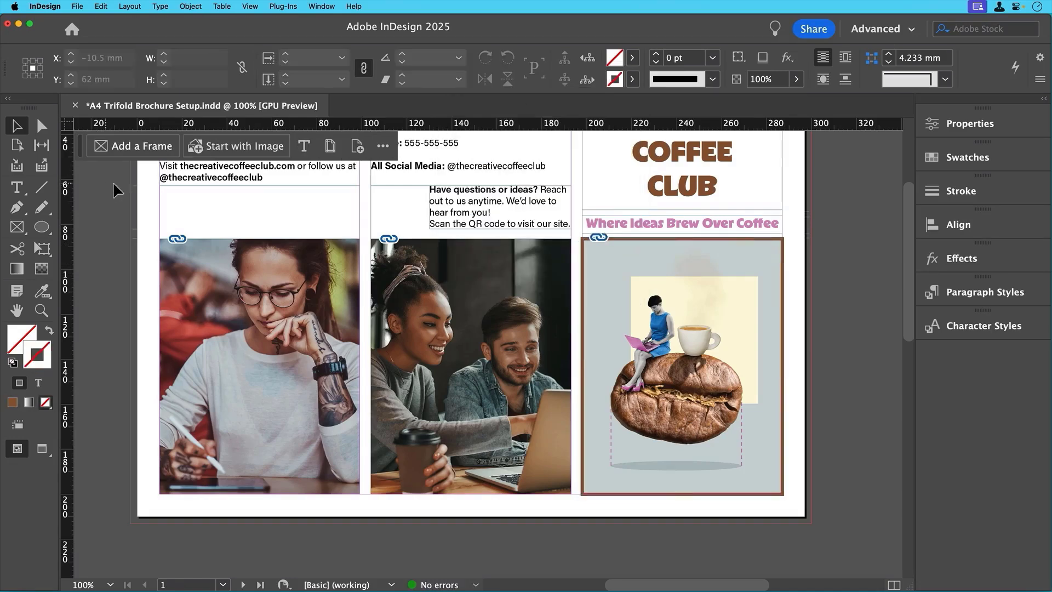
scroll(258, 364, "up", 3)
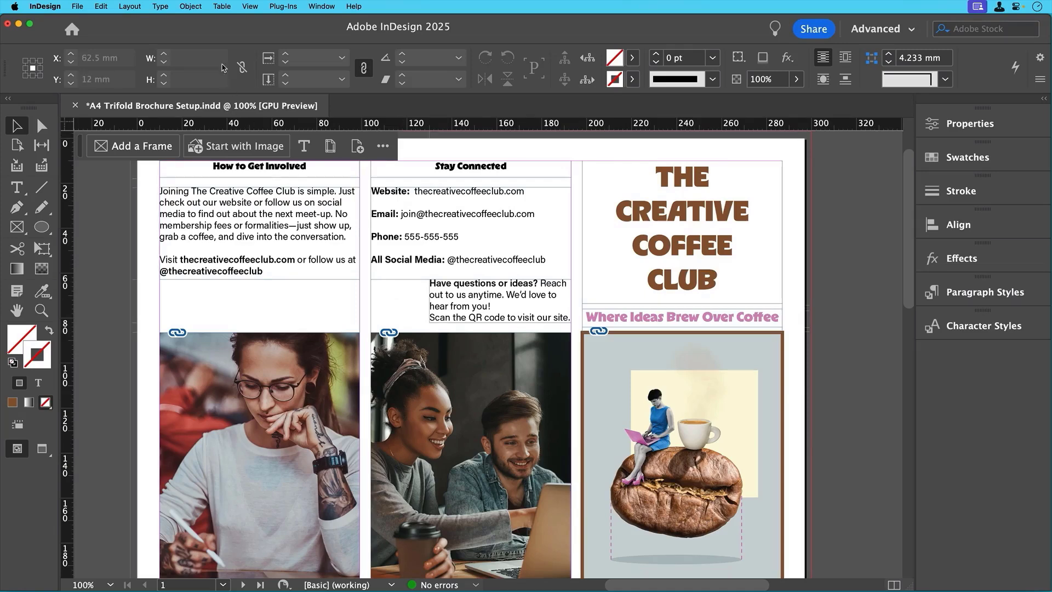
left_click(190, 6)
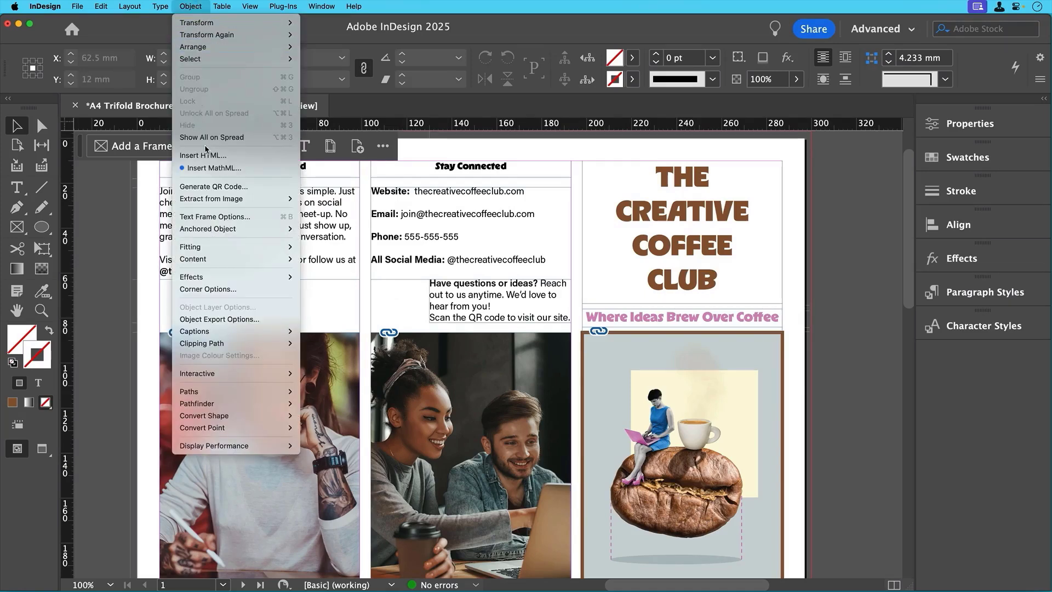
left_click(213, 187)
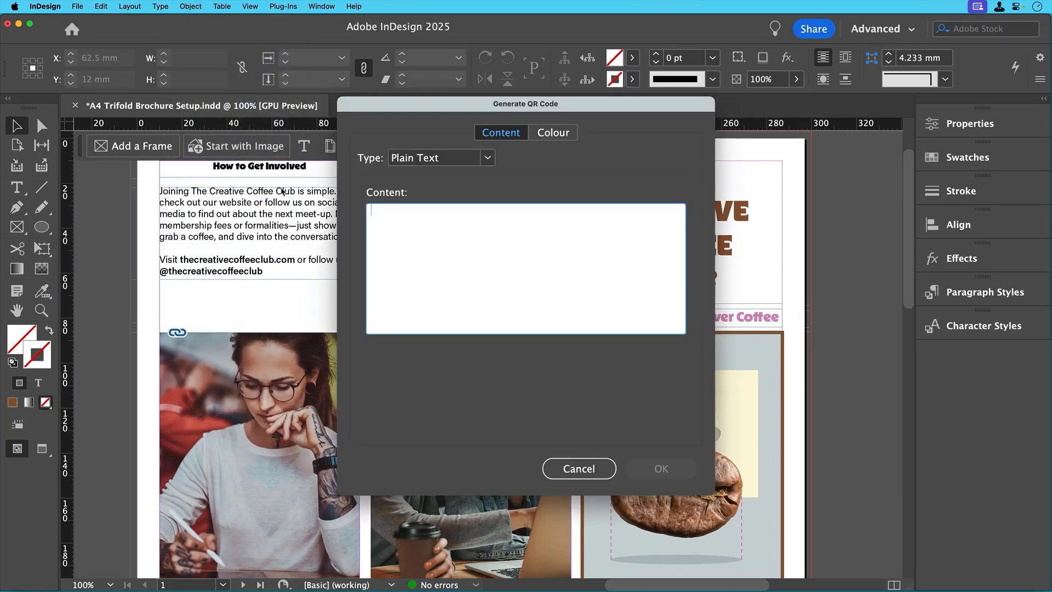
left_click(486, 158)
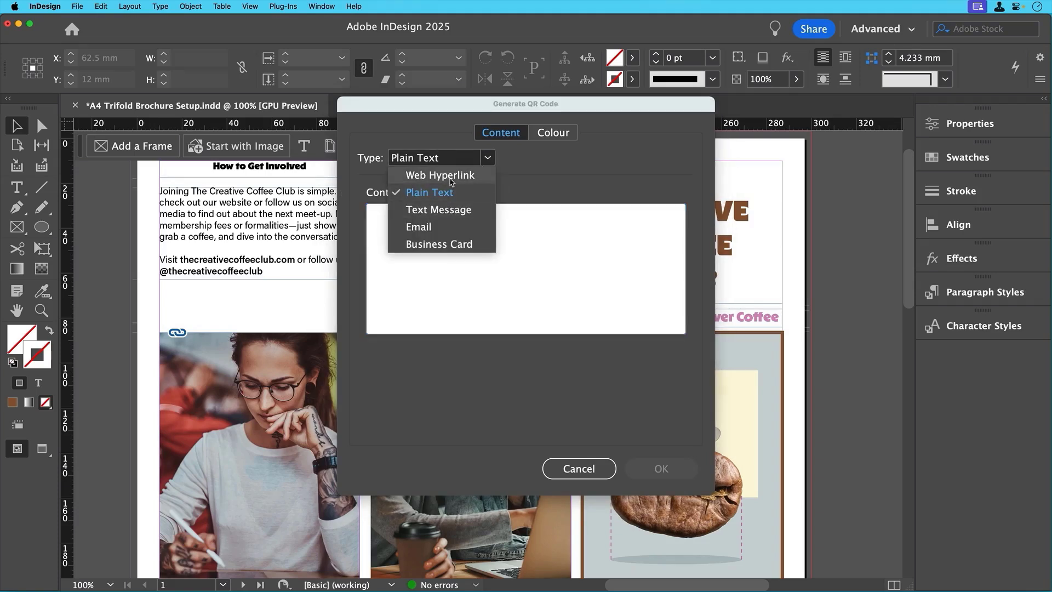
left_click(443, 175)
left_click(479, 214)
type("https://thecreativecoffeeclub.com")
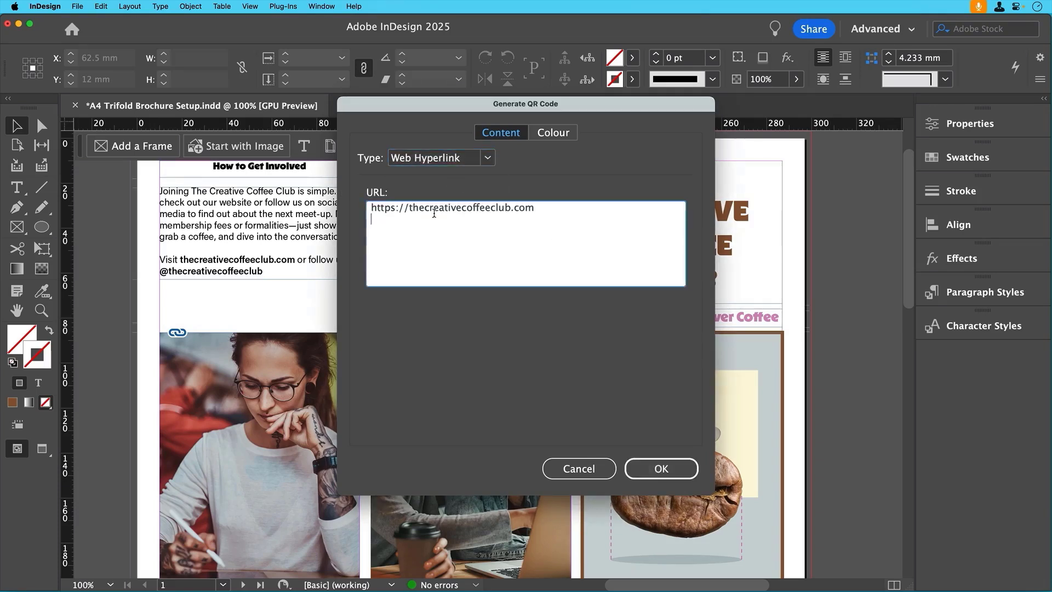
left_click(661, 467)
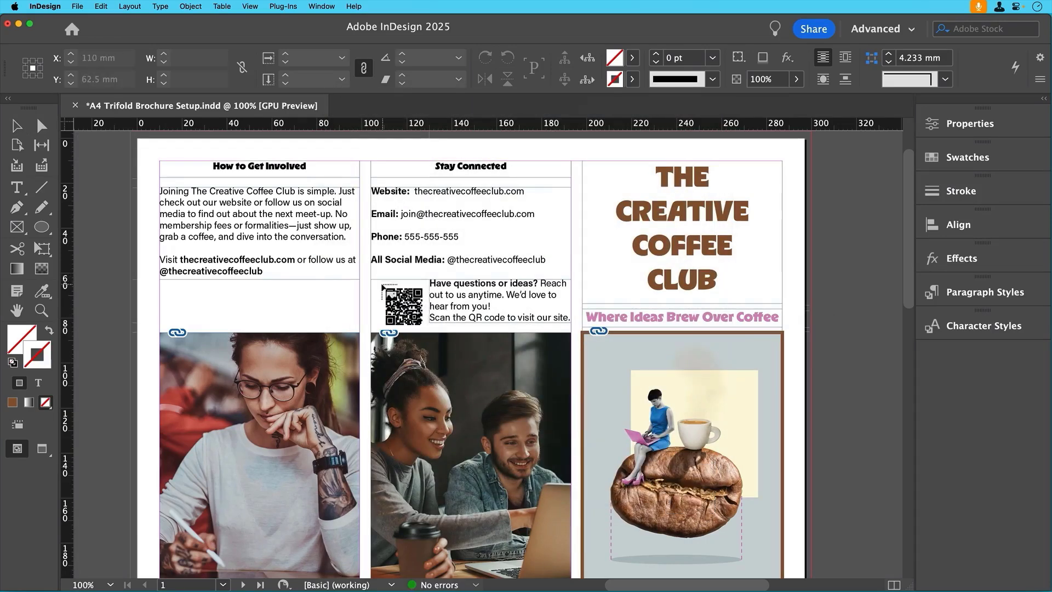
left_click_drag(375, 276, 426, 324)
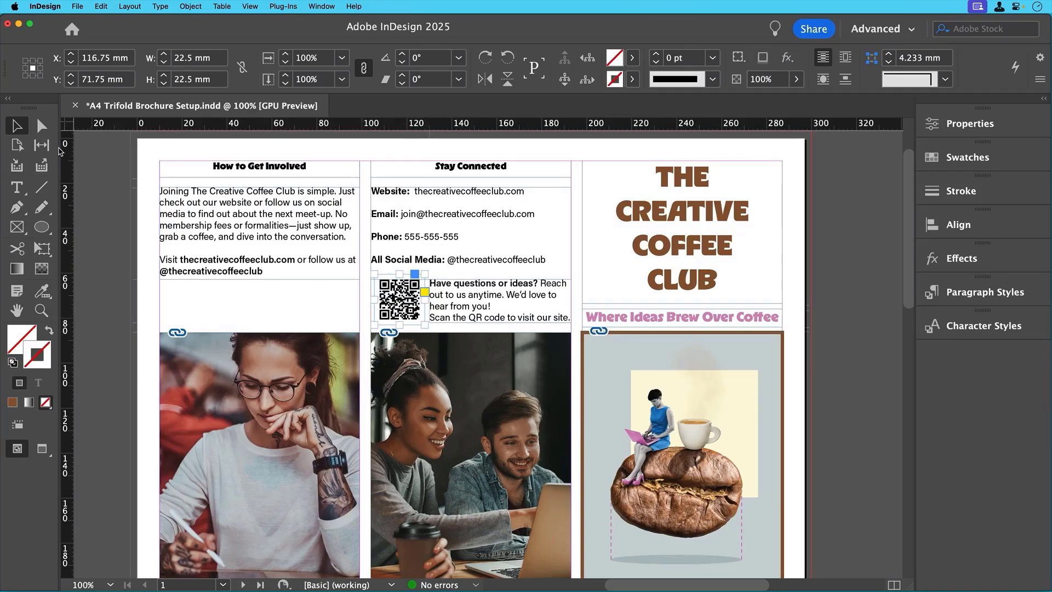
Step: Place the Social Media icons.ai row beneath the How to Get Involved text
left_click(106, 182)
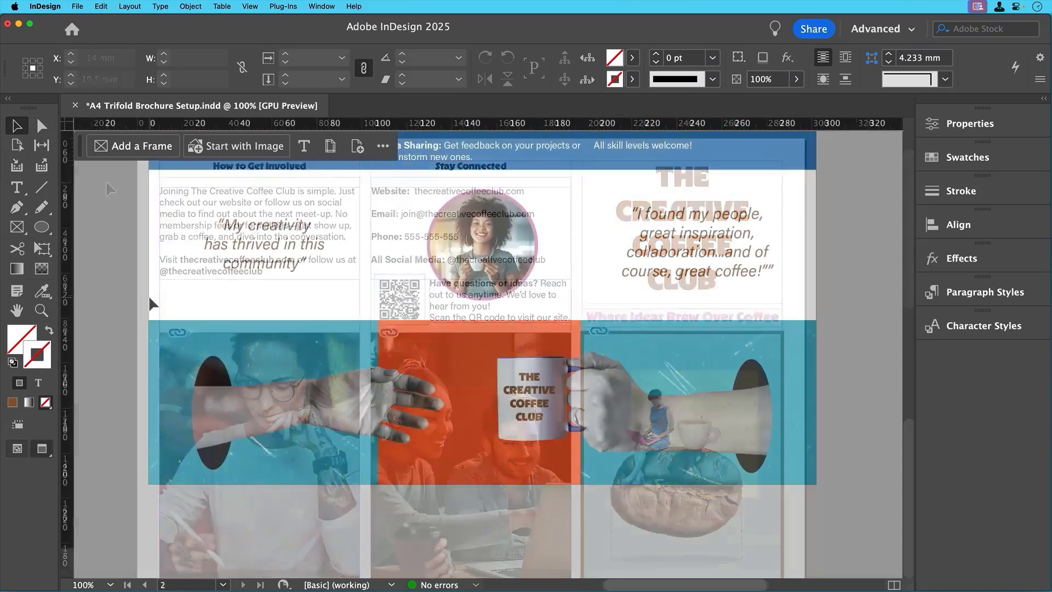
scroll(149, 295, "up", 10)
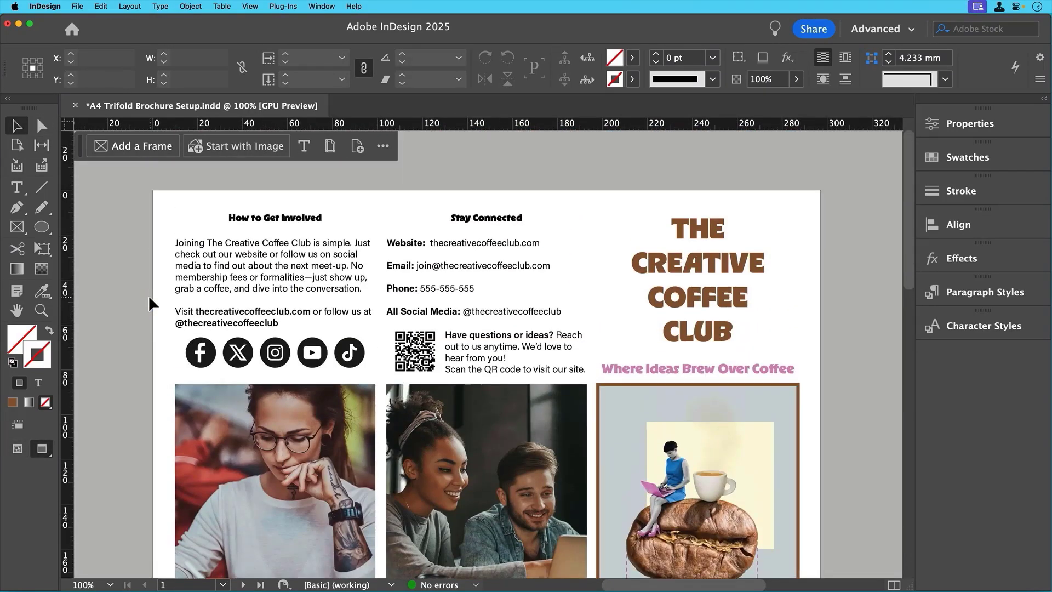
scroll(149, 295, "down", 1)
left_click(876, 7)
left_click(880, 34)
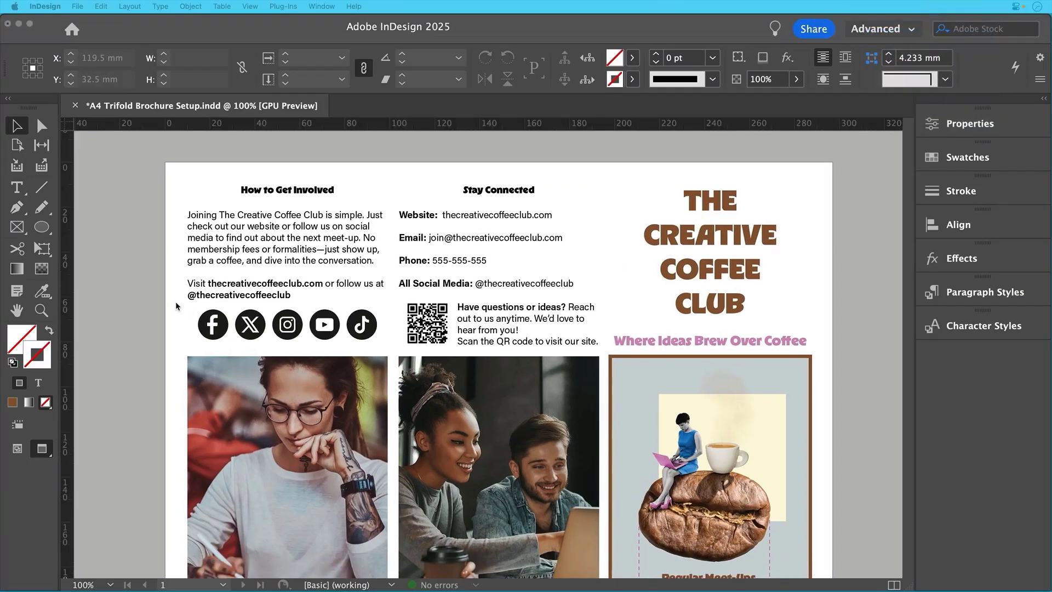
left_click(117, 195)
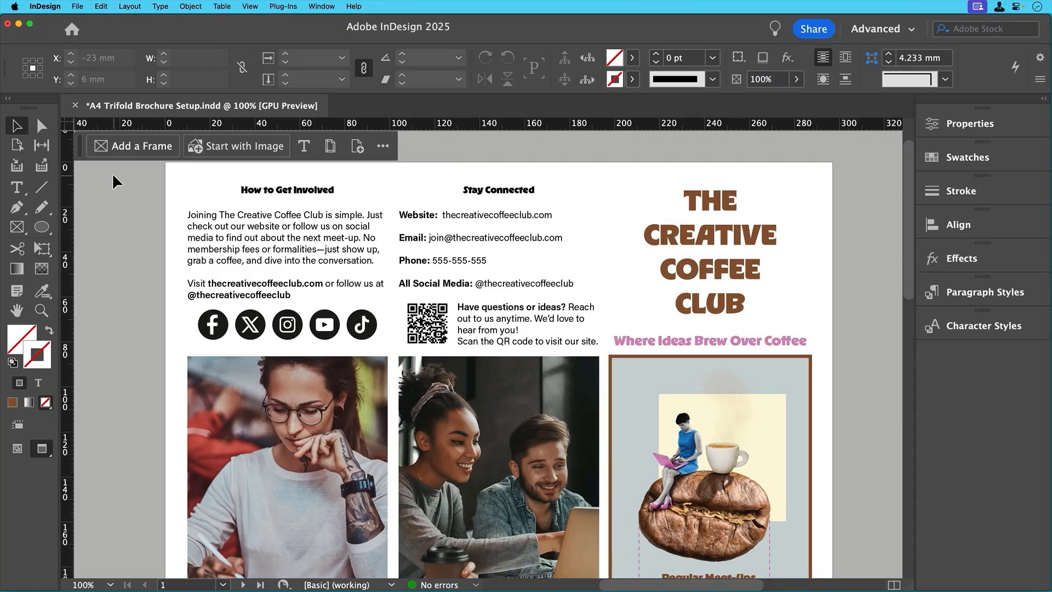
Step: Export 'A4 Trifold Brochure Print' as a High Quality Print PDF using the document's 3 mm bleed
left_click(80, 6)
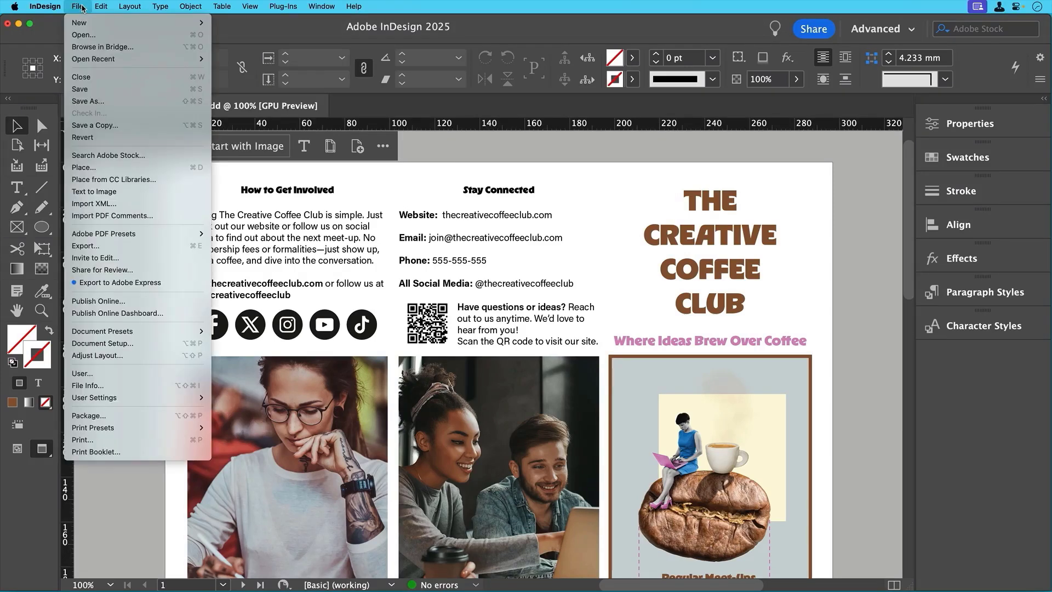
left_click(86, 248)
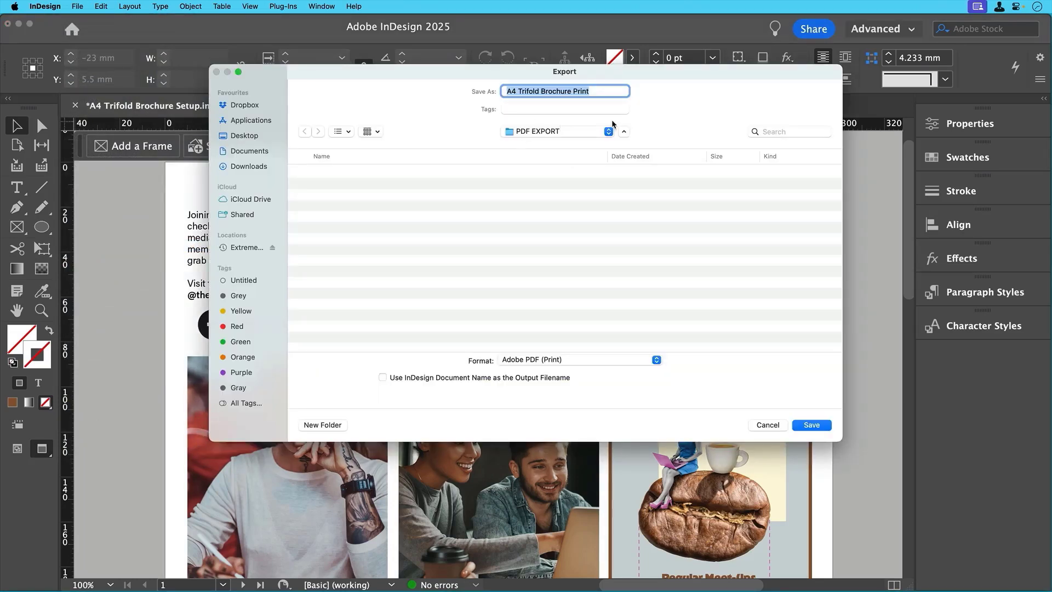
left_click(813, 426)
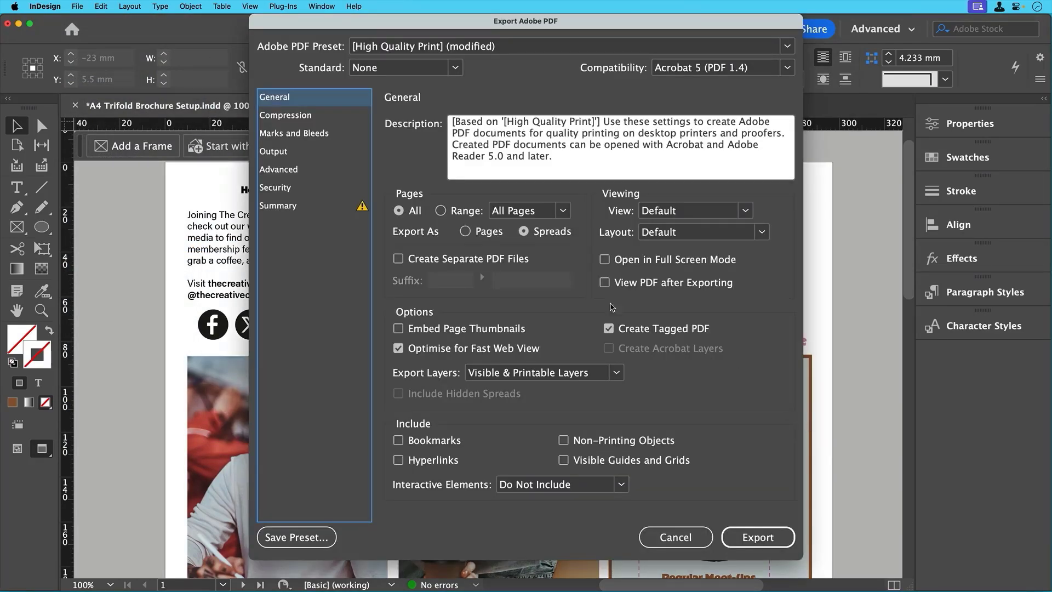
left_click(297, 134)
left_click(406, 300)
left_click(411, 306)
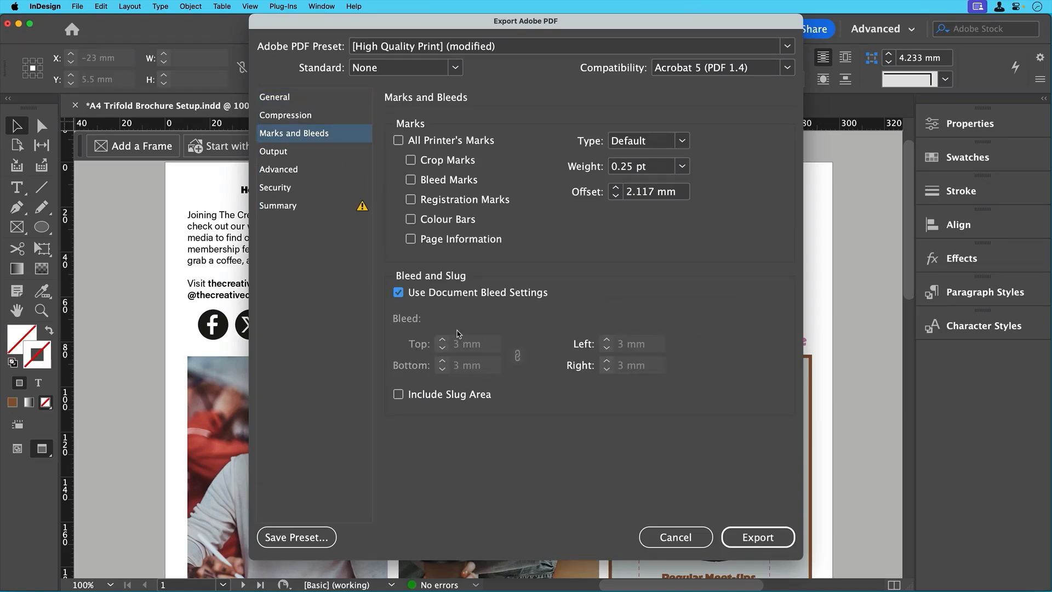
left_click(757, 538)
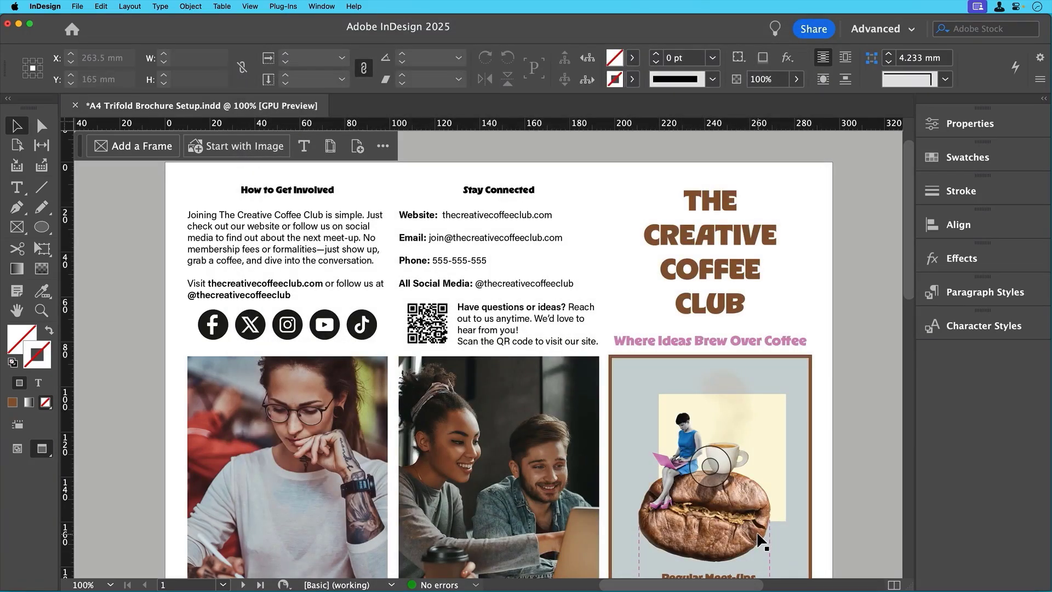
scroll(759, 539, "down", 4)
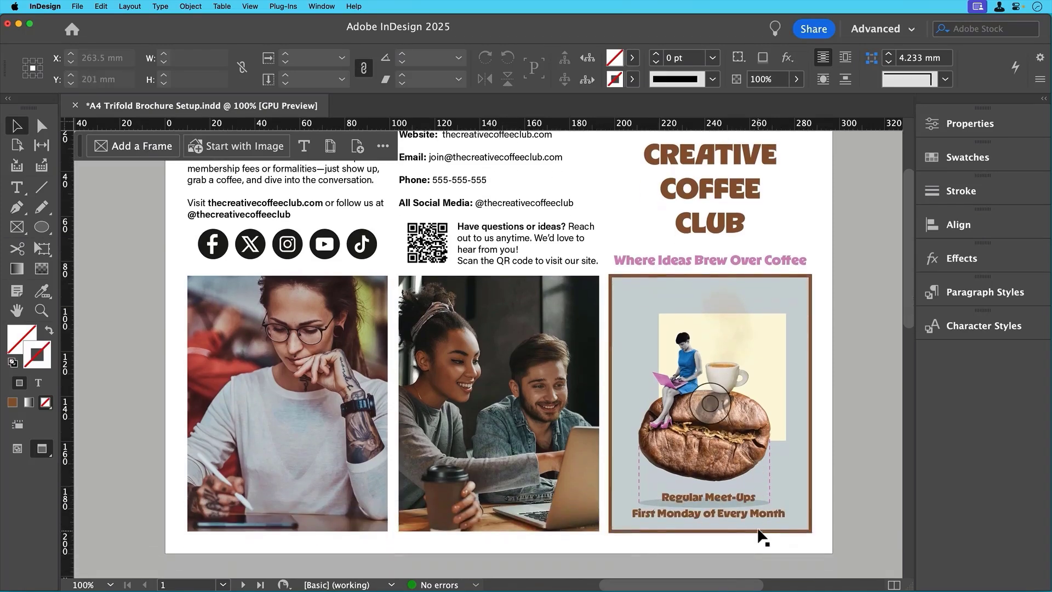
scroll(737, 496, "down", 9)
scroll(738, 498, "down", 8)
scroll(737, 497, "down", 4)
scroll(737, 496, "up", 9)
scroll(738, 496, "up", 16)
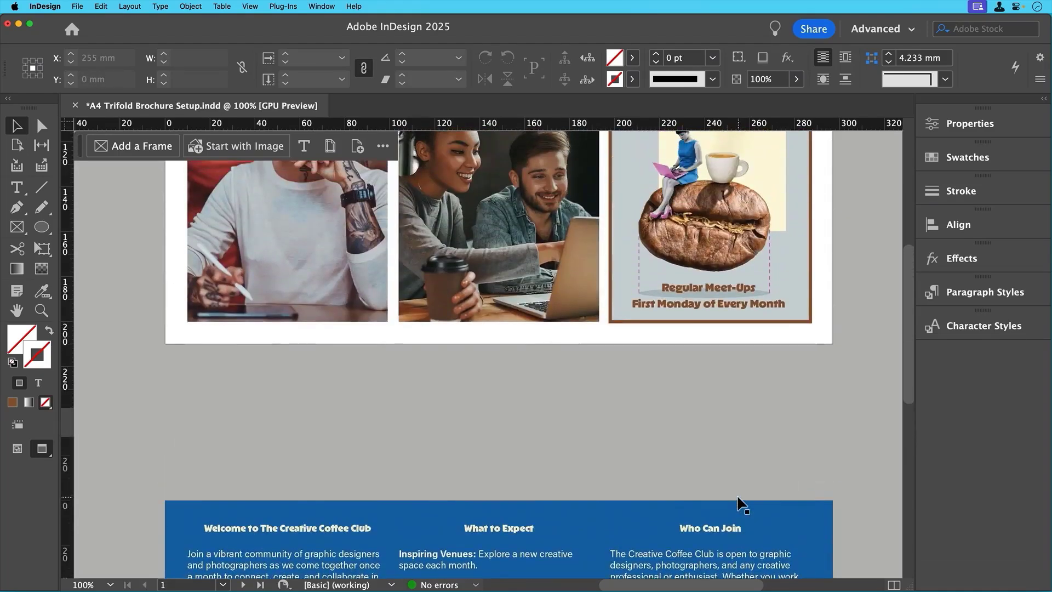